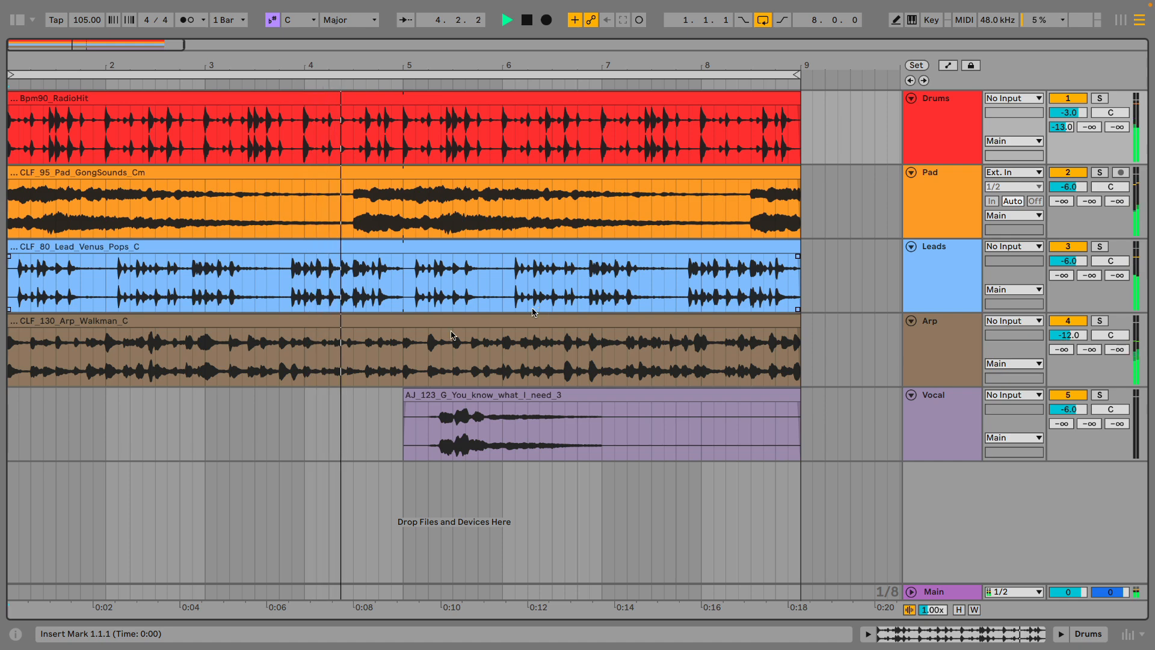
- Select the whole Bpm90_RadioHit clip on the Drums track
left_click(590, 97)
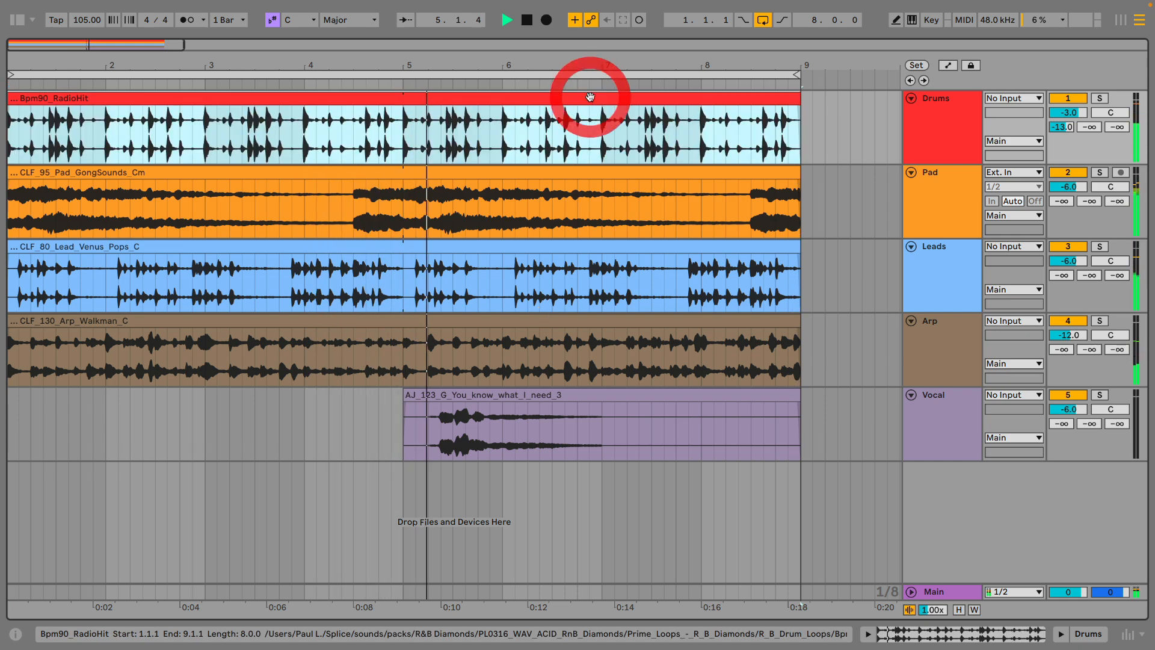
left_click(1095, 97)
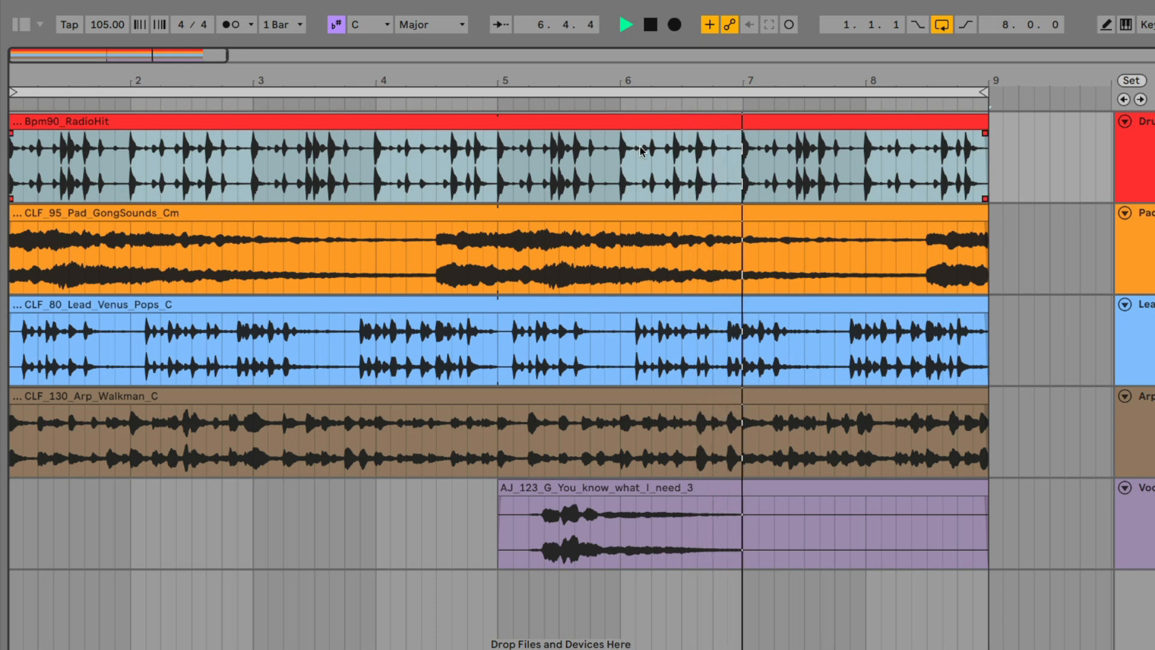
left_click(608, 161)
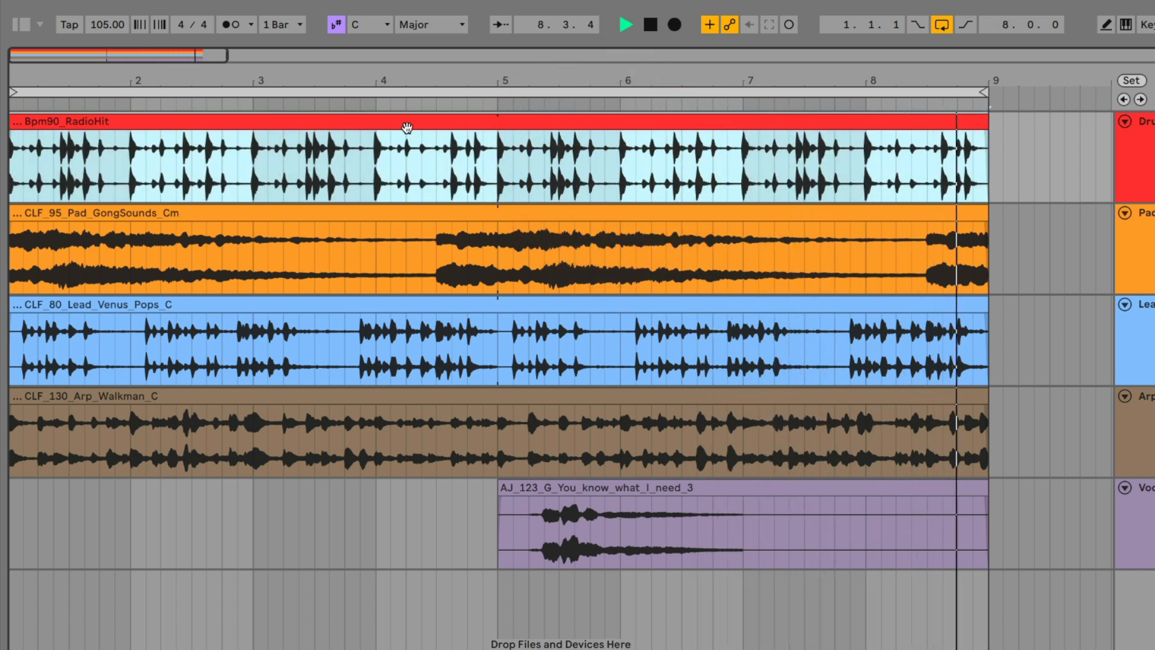
mouse_move(403, 127)
left_mouse_down()
mouse_move(571, 120)
mouse_move(524, 136)
mouse_move(523, 125)
mouse_move(446, 127)
mouse_move(567, 128)
mouse_move(380, 130)
mouse_move(389, 125)
left_mouse_up()
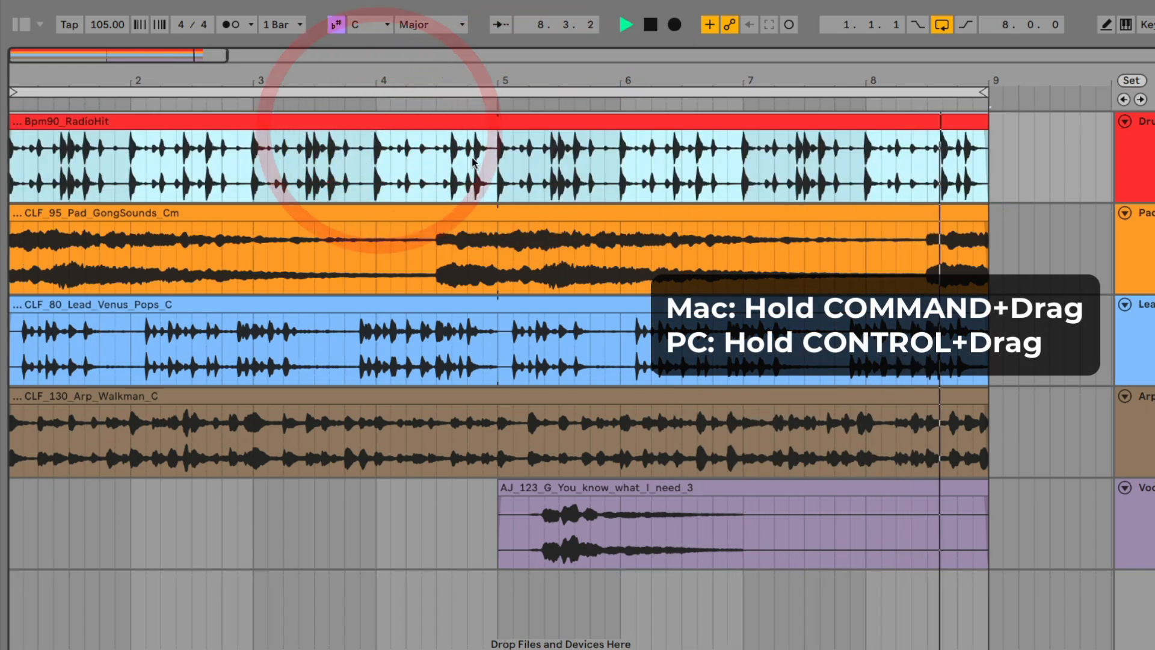
- Delete the section of the drum clip between bars 4 and 5
left_click(481, 175)
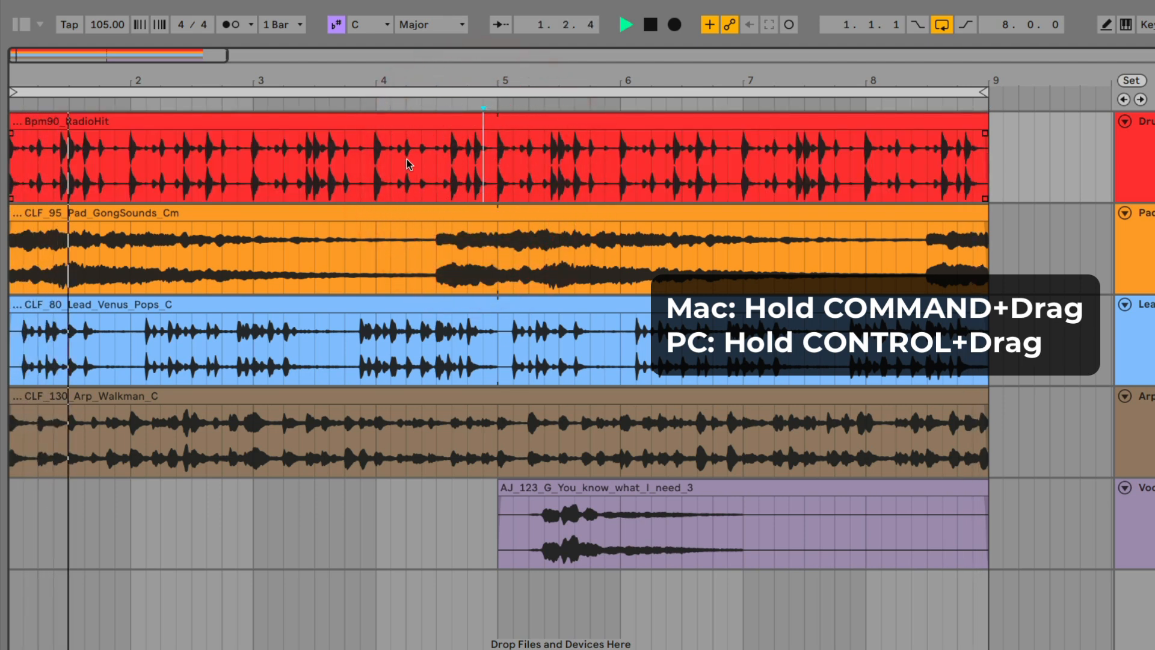
left_click(374, 177)
left_click_drag(376, 178, 498, 177)
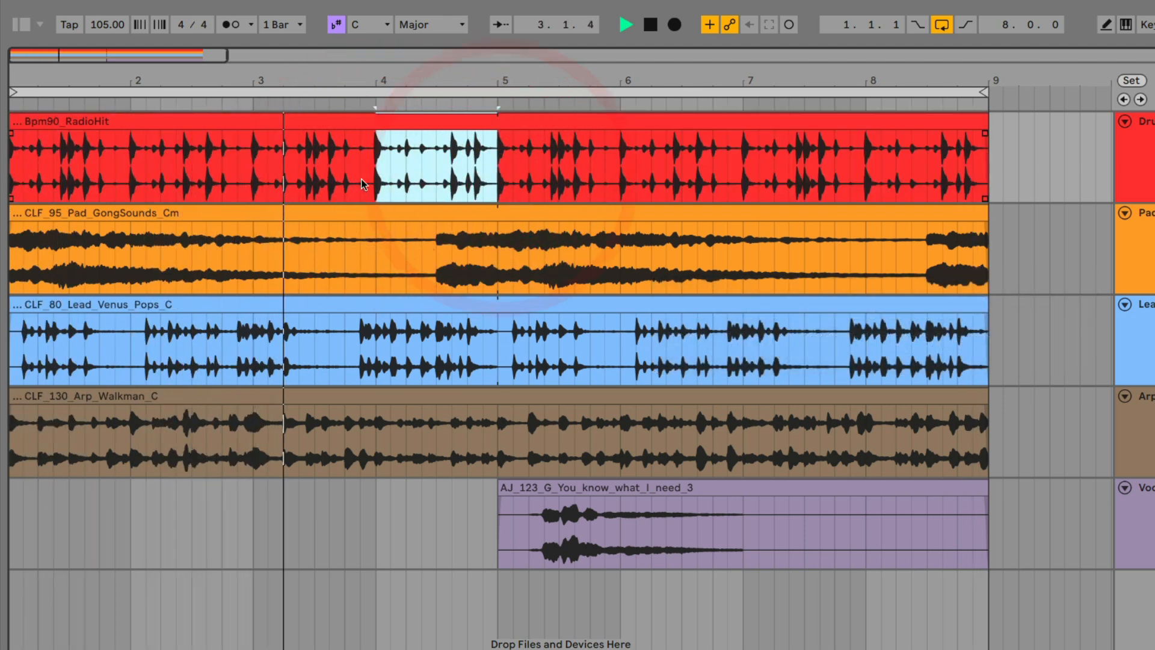
left_click_drag(374, 179, 246, 181)
left_click(247, 179)
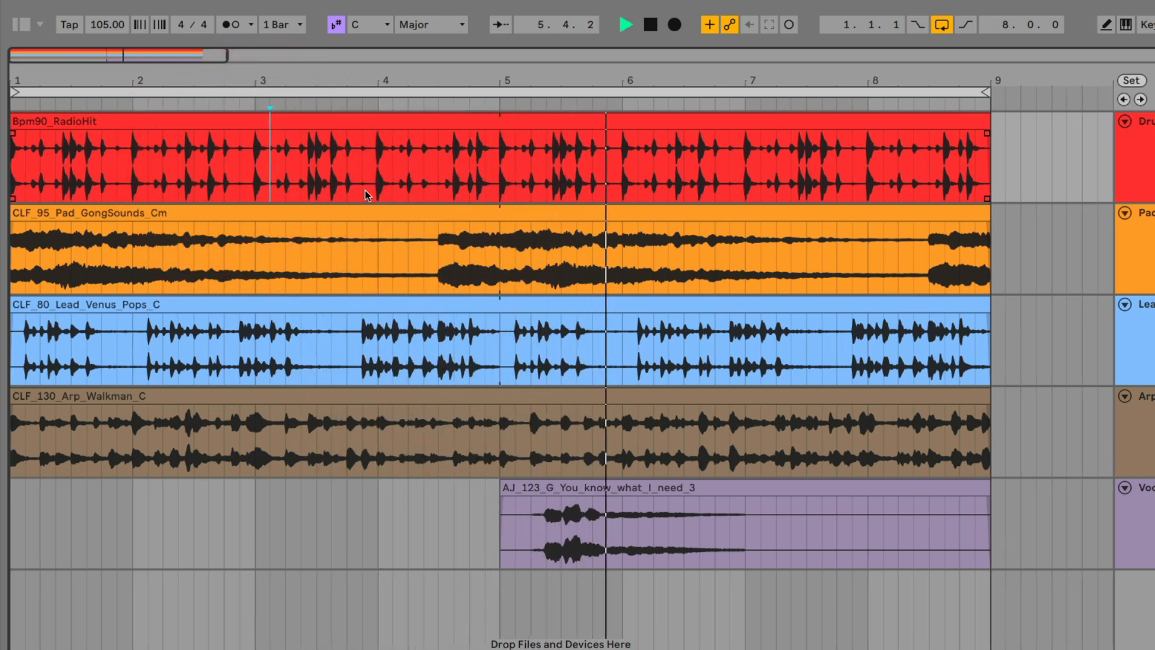
left_click_drag(377, 179, 500, 186)
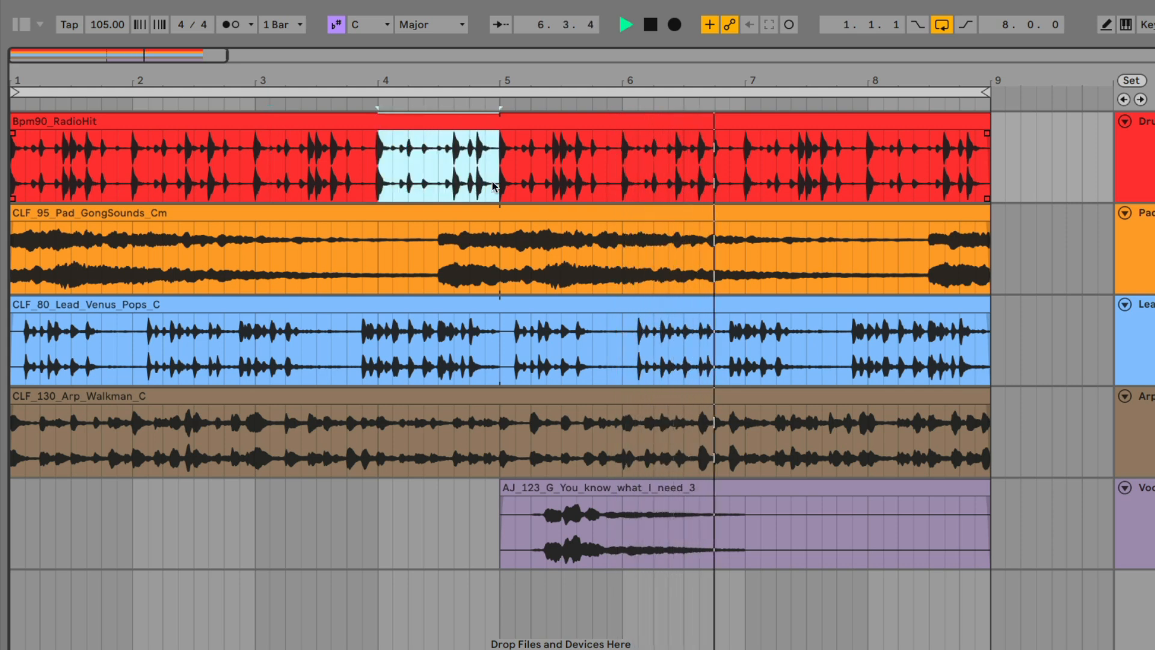
mouse_move(379, 158)
left_mouse_down()
mouse_move(423, 182)
mouse_move(490, 186)
left_mouse_up()
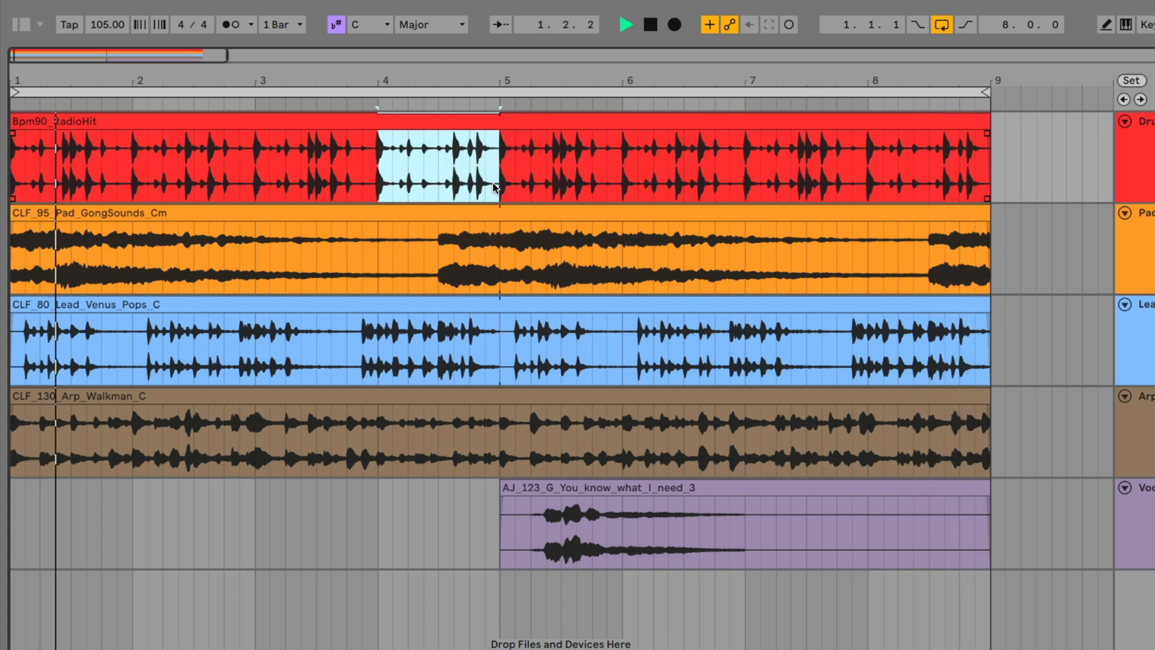
key("Delete")
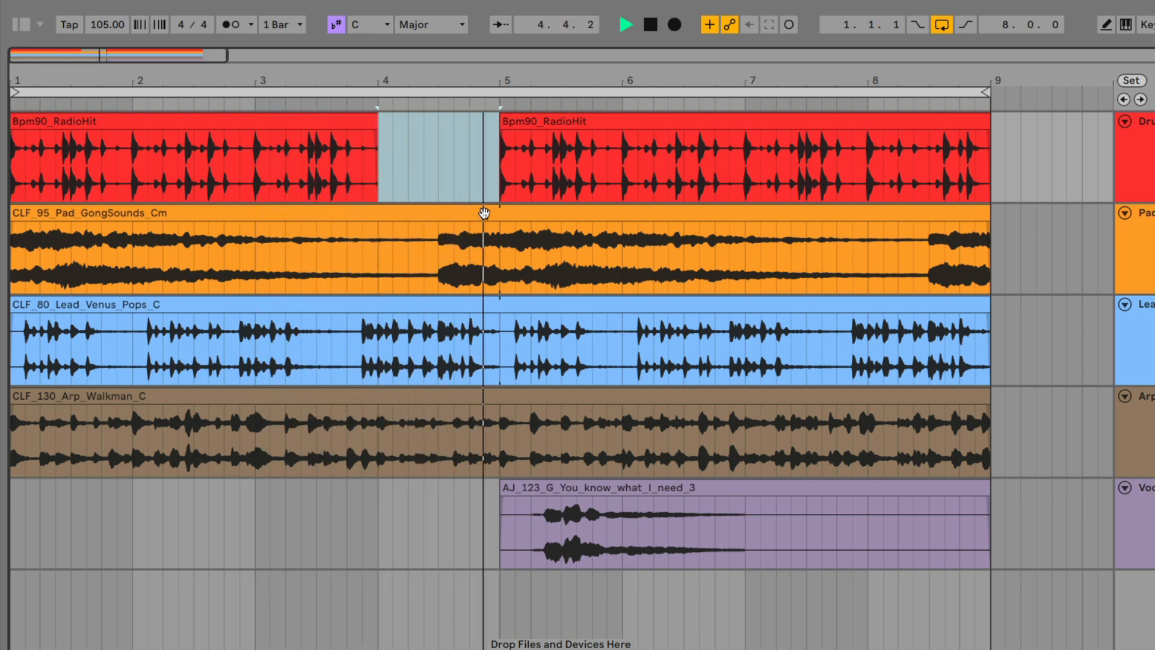
- Split the second drum clip at bar 7
left_click(622, 121)
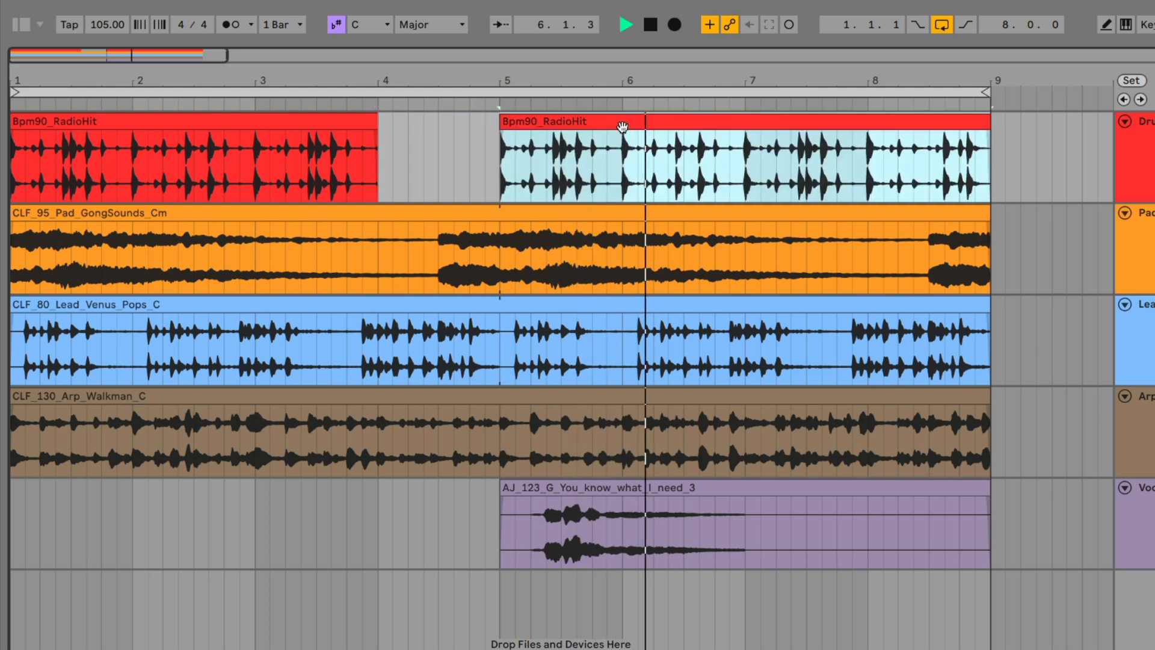
left_click(744, 151)
left_click(623, 169)
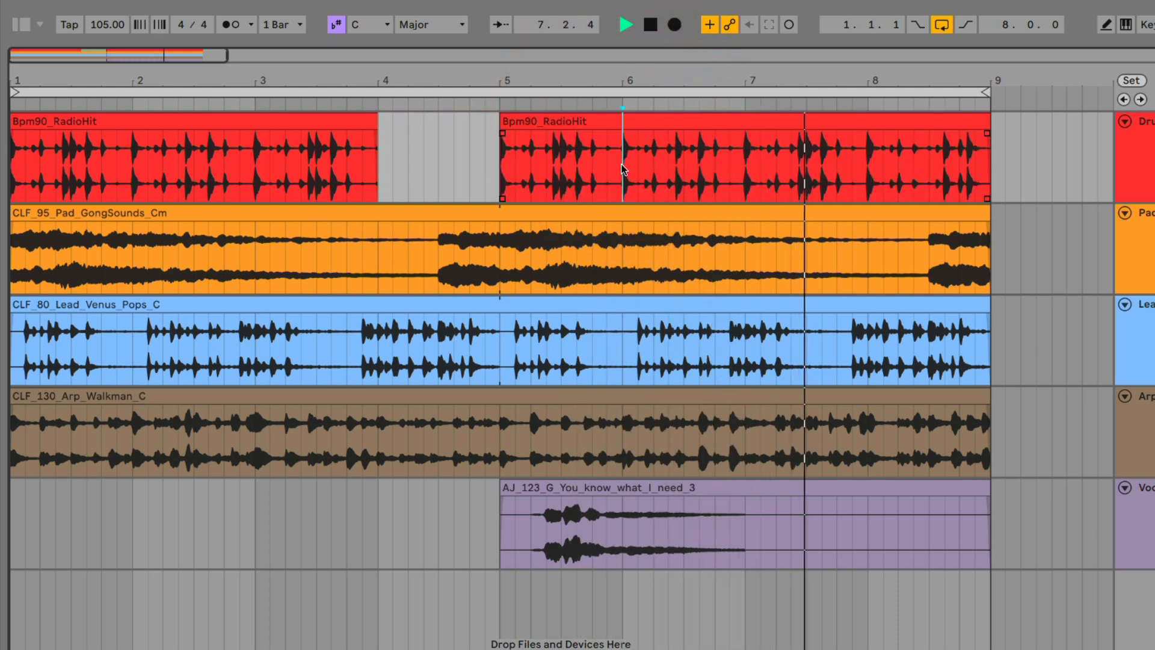
left_click(745, 158)
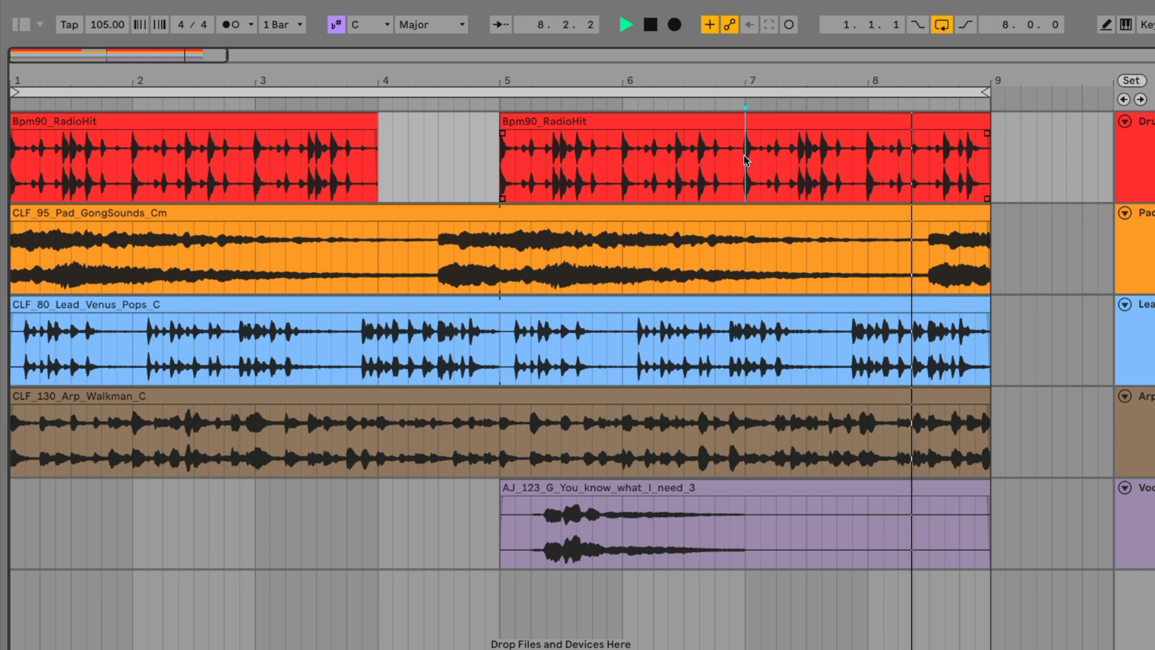
key("ctrl+e")
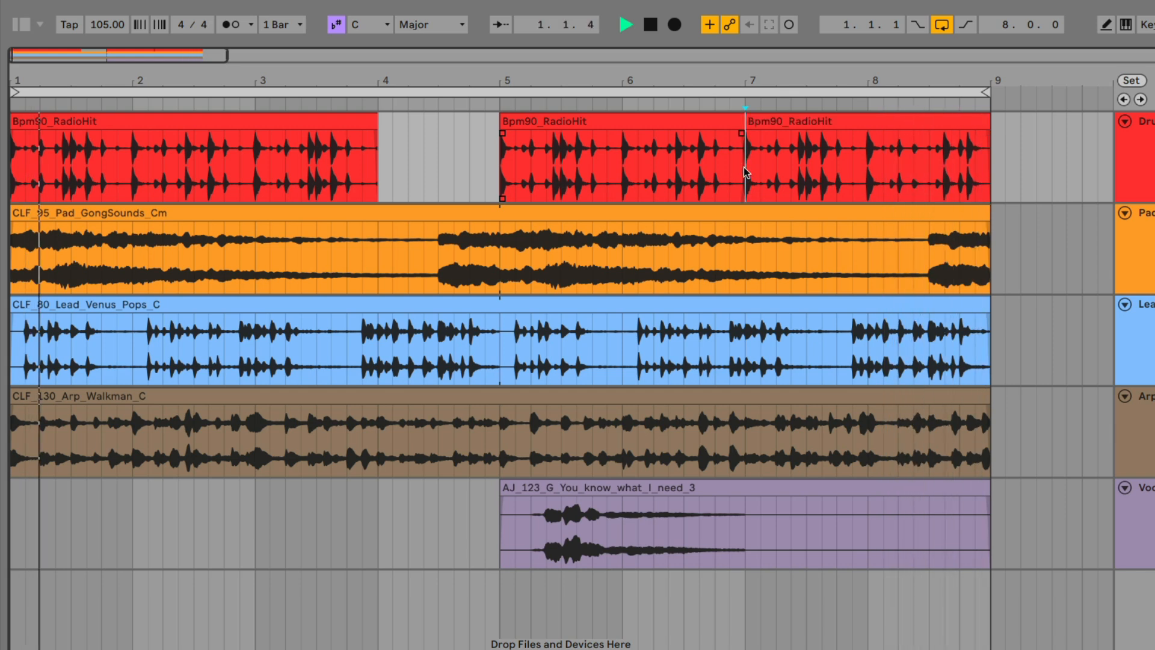
- Select the drum clips before and after the bar 7 split in turn, and stop playback
left_click(774, 122)
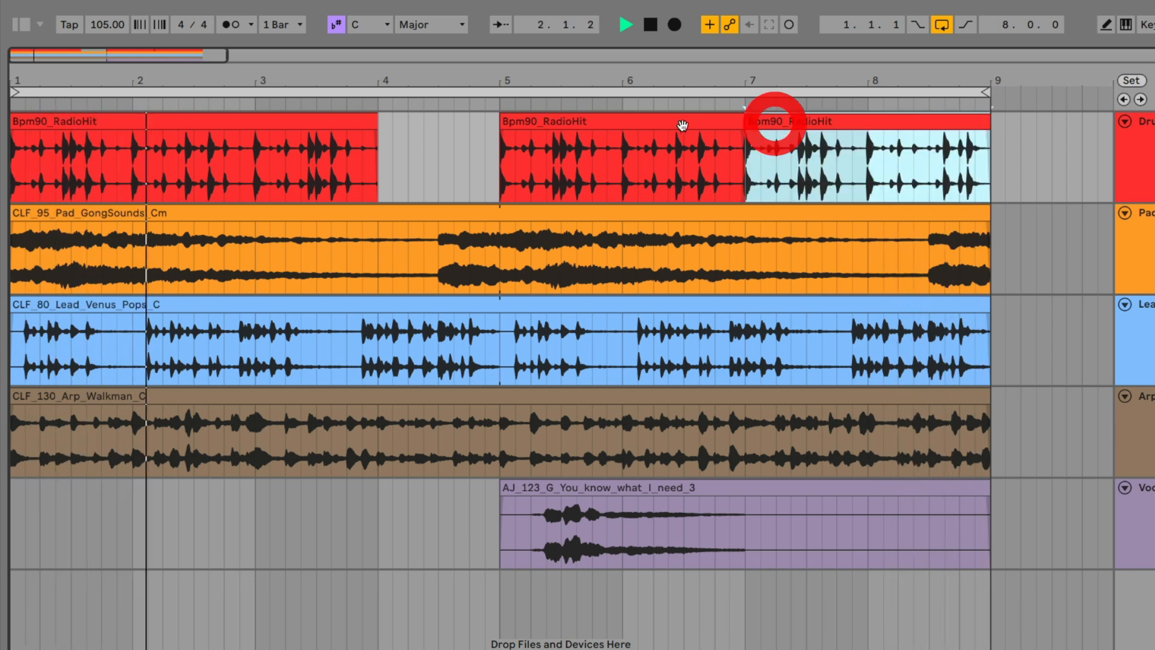
left_click(682, 124)
left_click(770, 123)
left_click(698, 123)
left_click(763, 124)
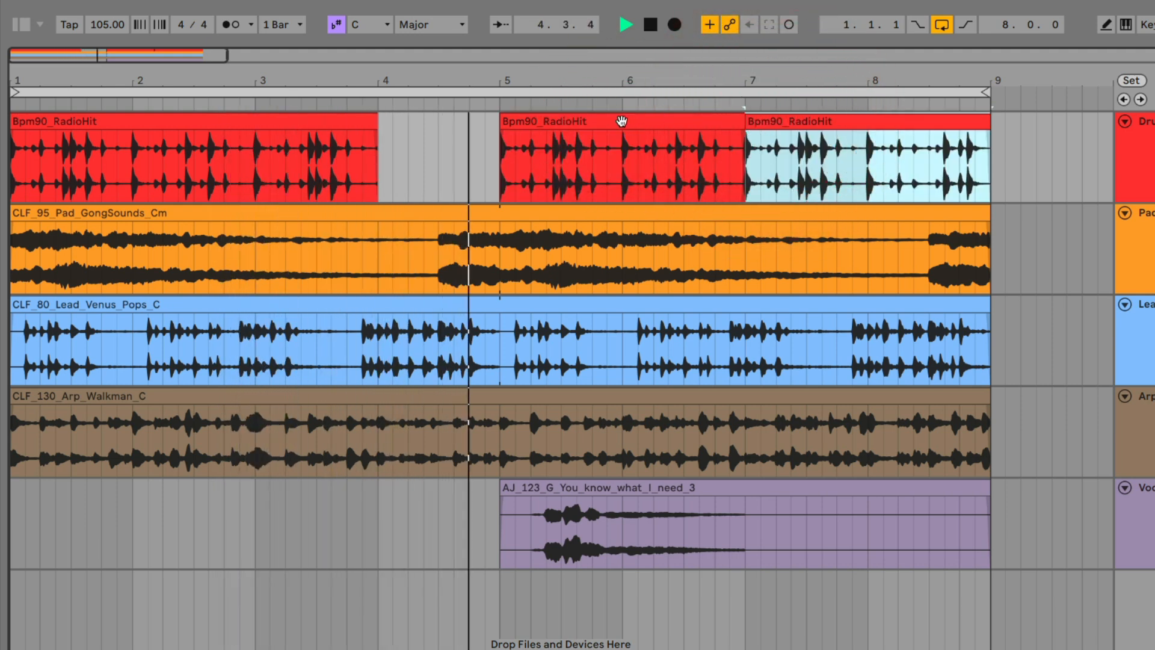
key("space")
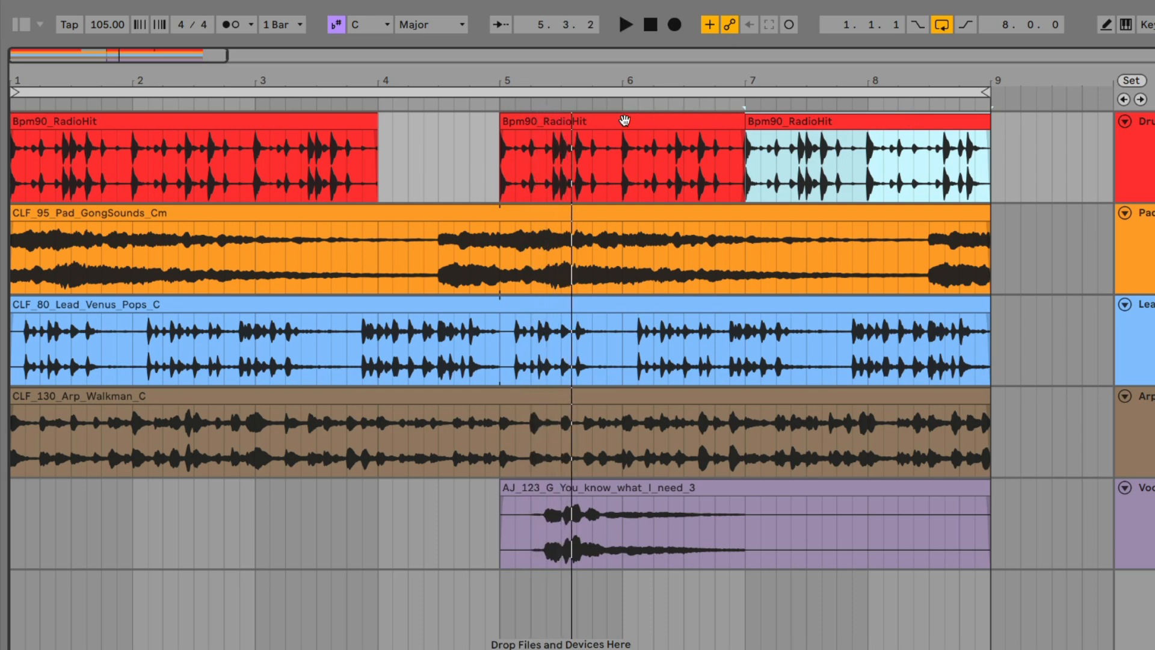
- Inspect the full sample behind the drum clip at bar 5, selecting the range from 1 to 1.3.3 within it
double_click(606, 122)
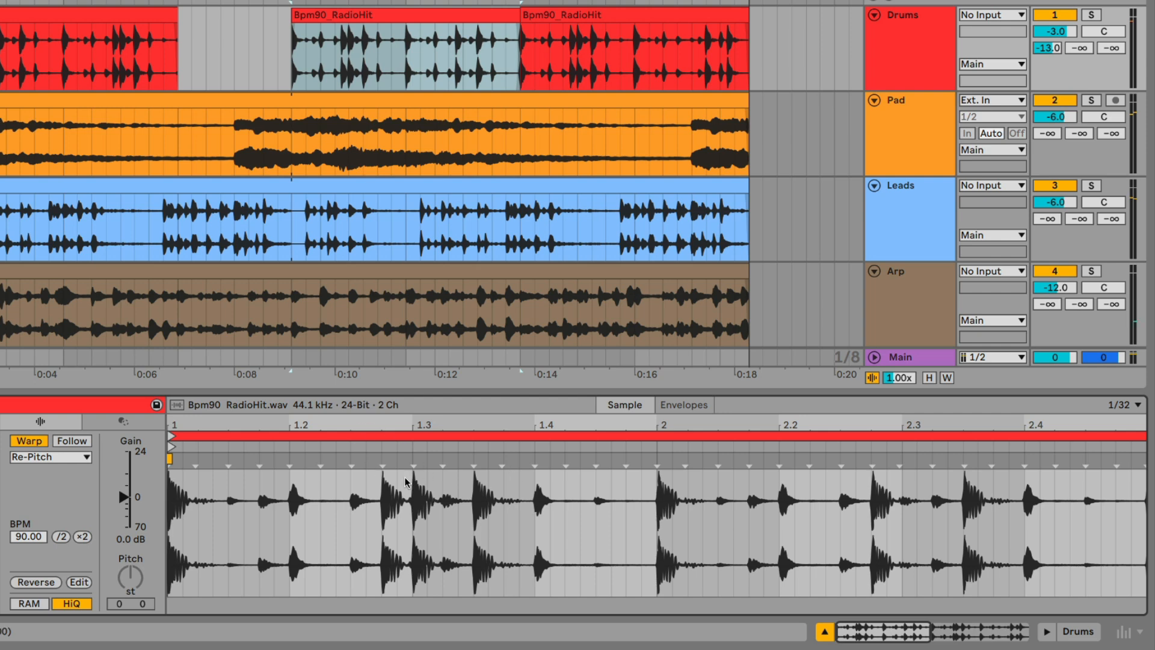
left_click_drag(435, 424, 435, 397)
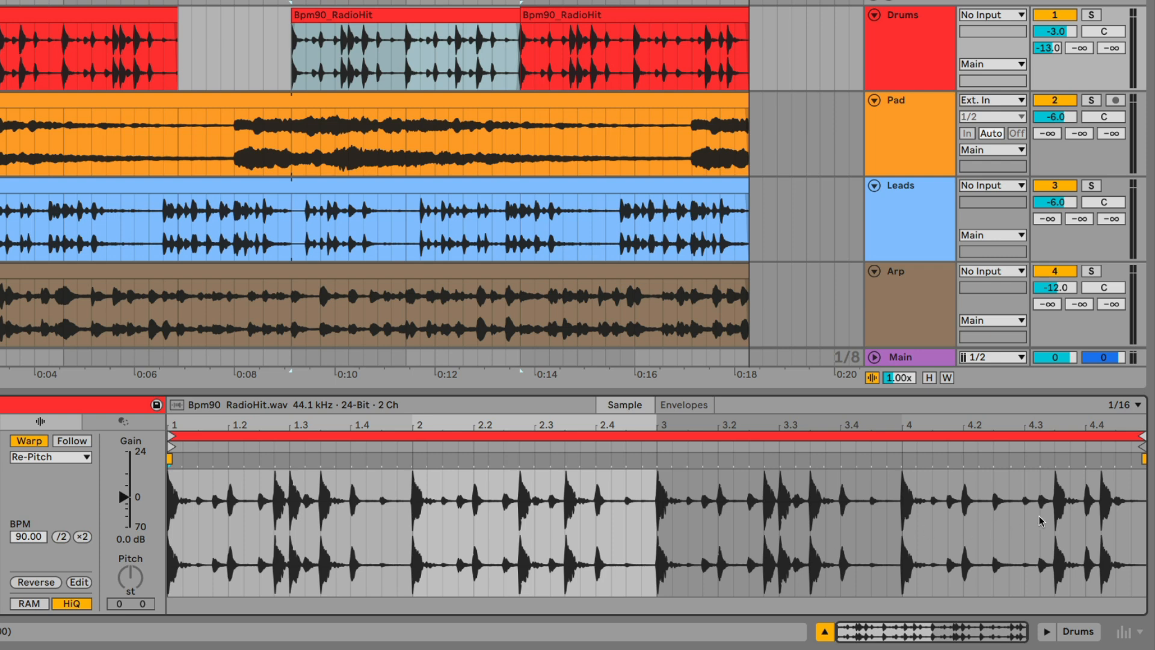
left_click(412, 15)
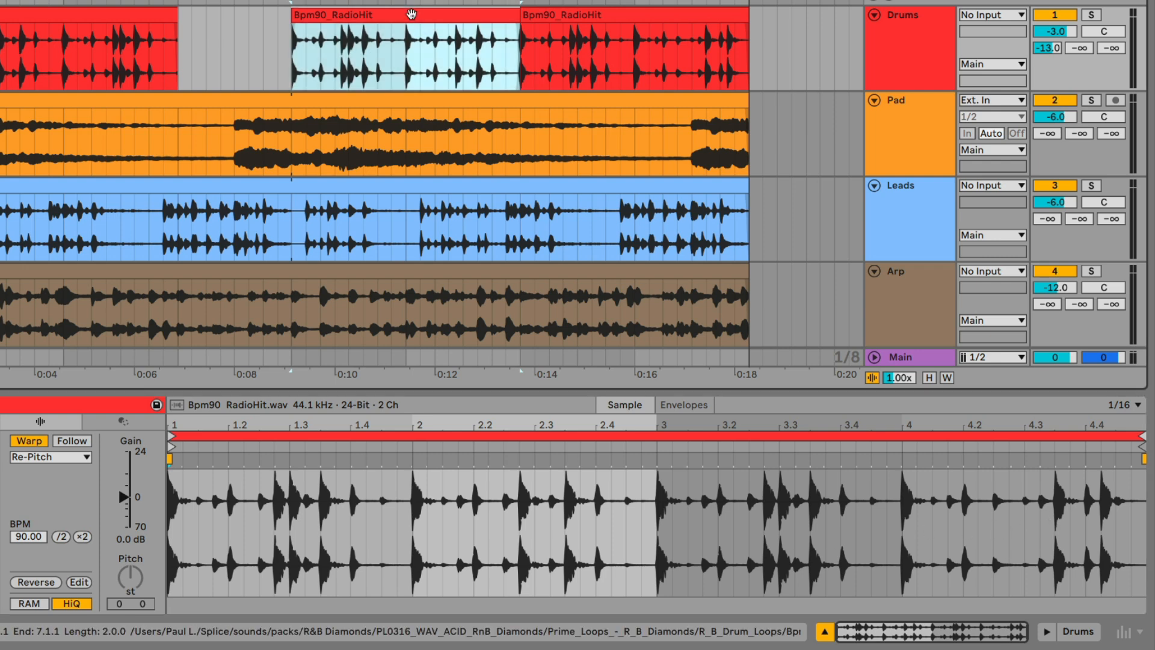
left_click_drag(170, 524, 322, 518)
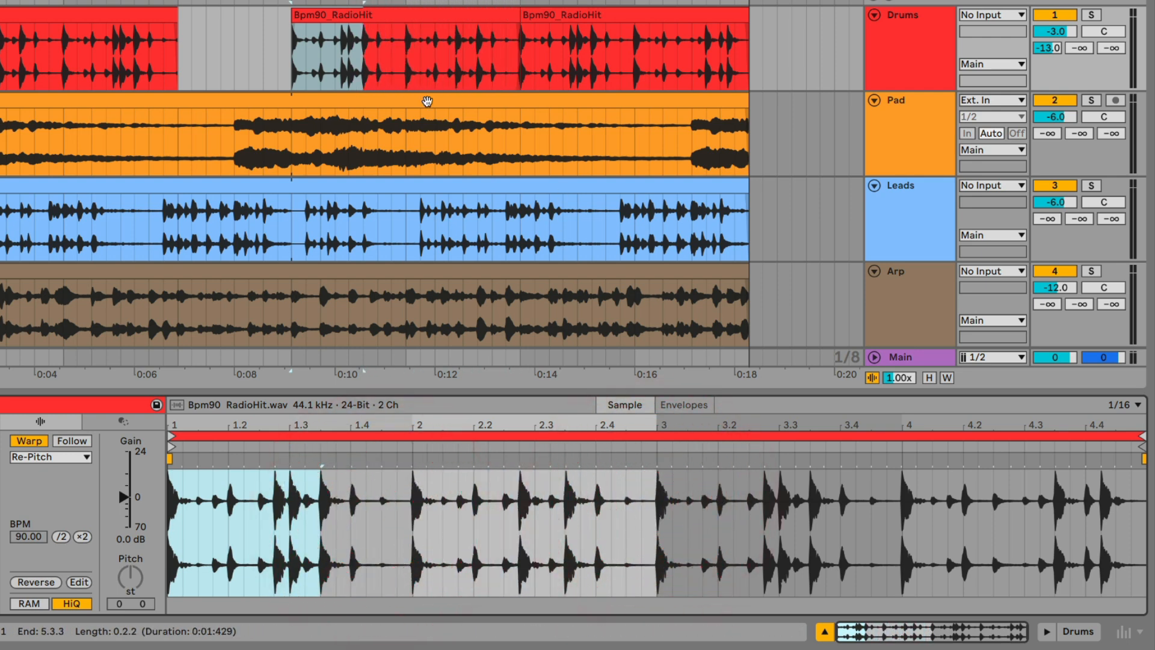
left_click(400, 13)
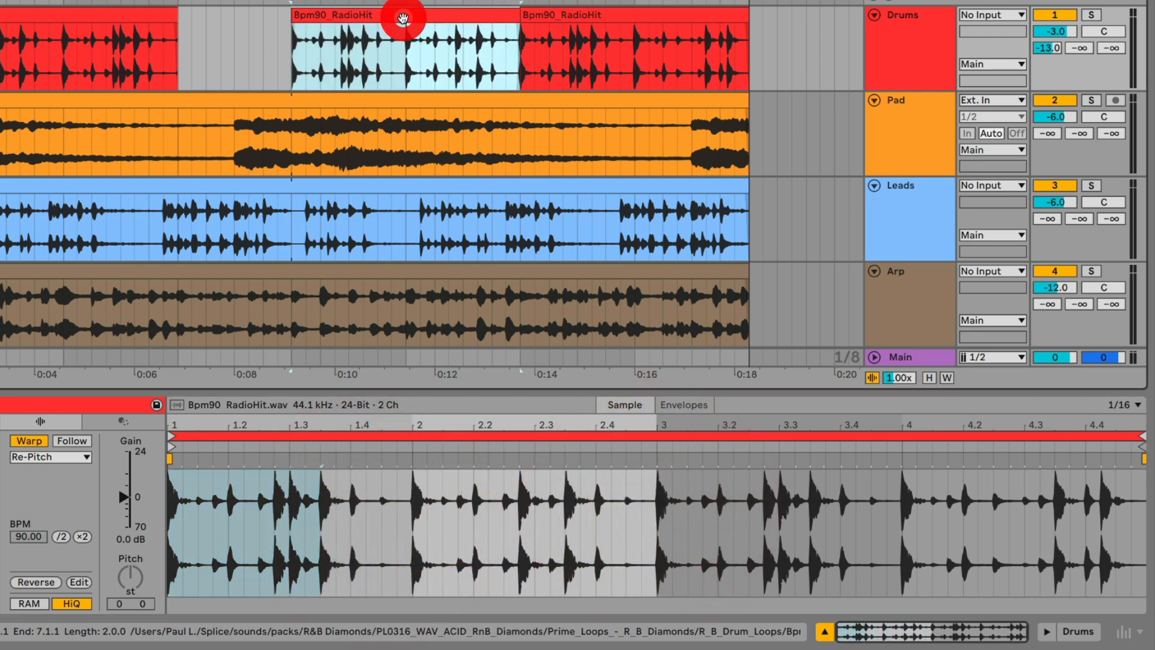
- Inspect the full sample behind the drum clip at bar 7, placing the marker at position 3 in the sample
left_click(566, 18)
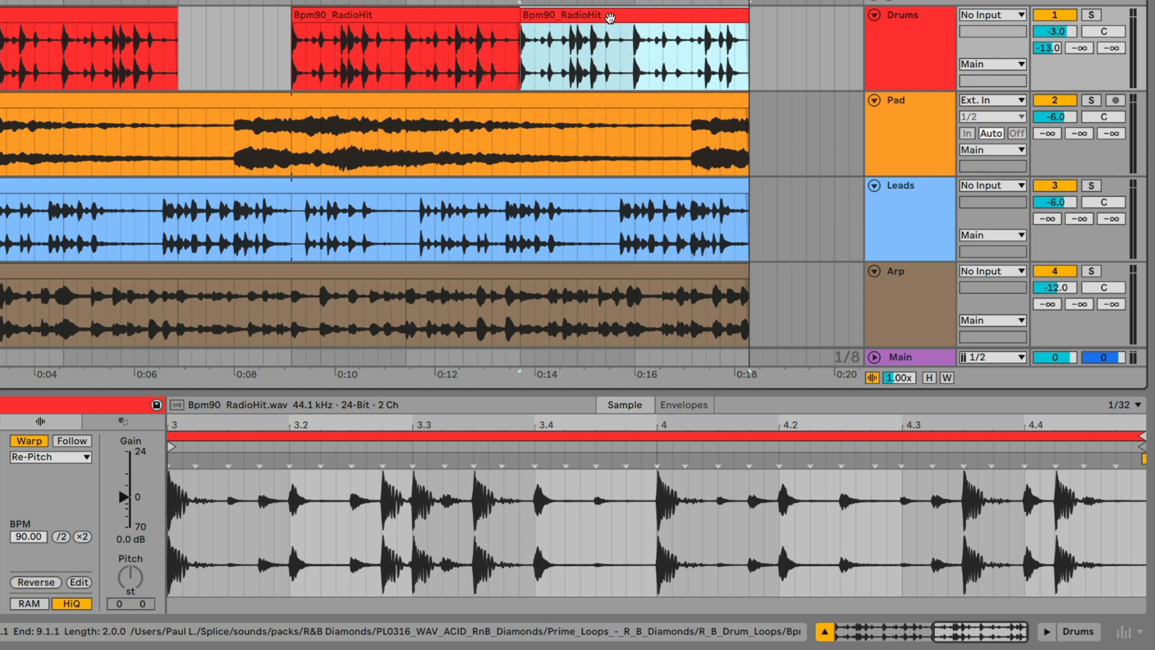
left_click_drag(569, 425, 569, 379)
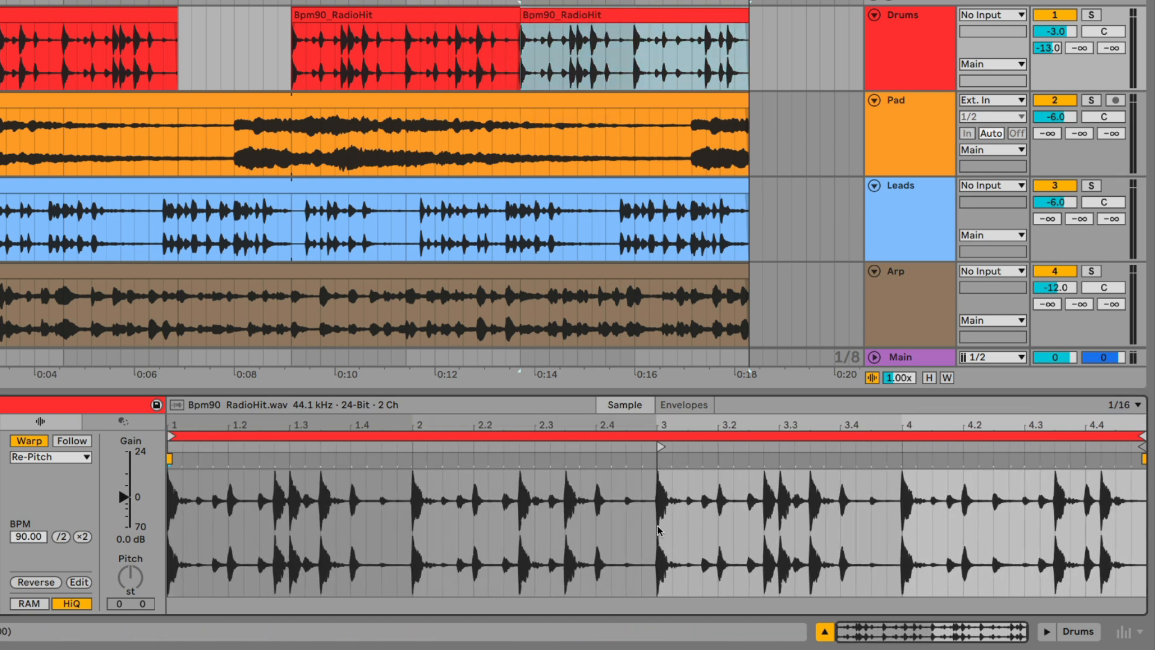
mouse_move(657, 489)
left_mouse_down()
mouse_move(1143, 477)
mouse_move(661, 491)
left_mouse_up()
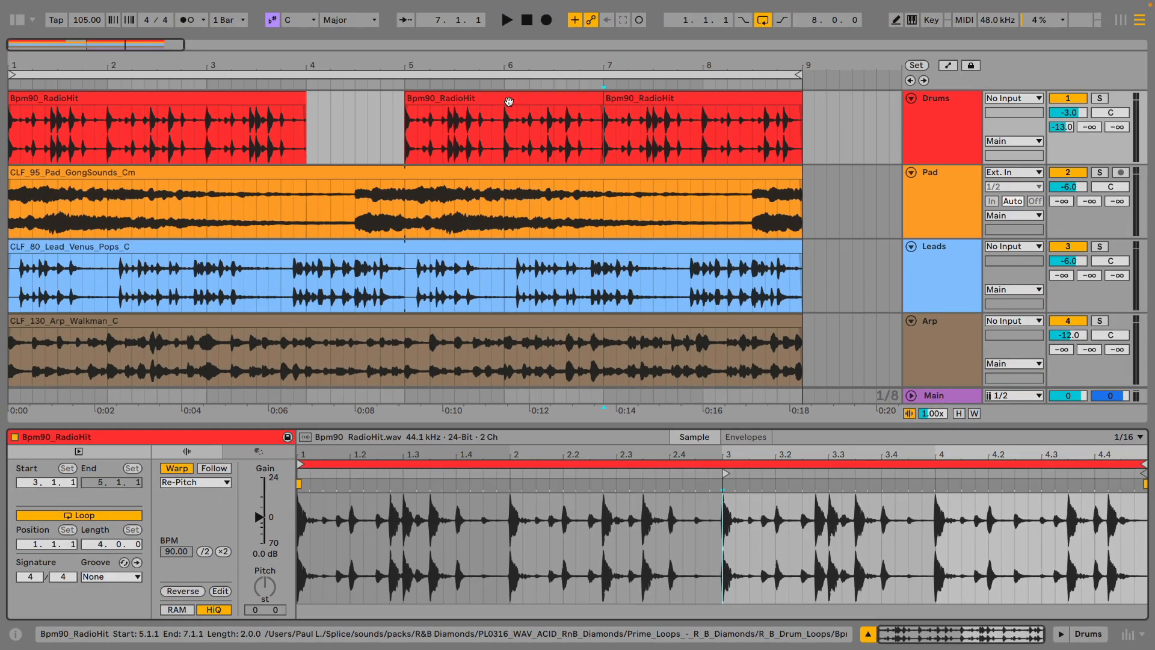
- Compare the sample start positions and waveforms of the three drum clips
left_click(509, 102)
left_click(258, 98)
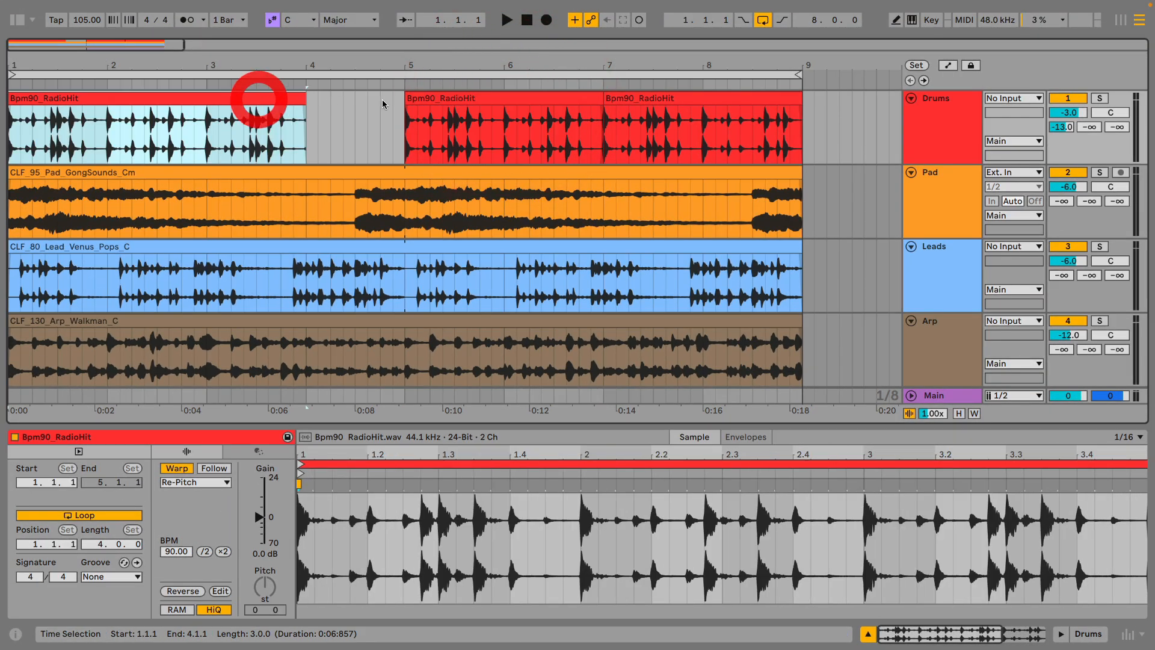
left_click(433, 99)
left_click(673, 100)
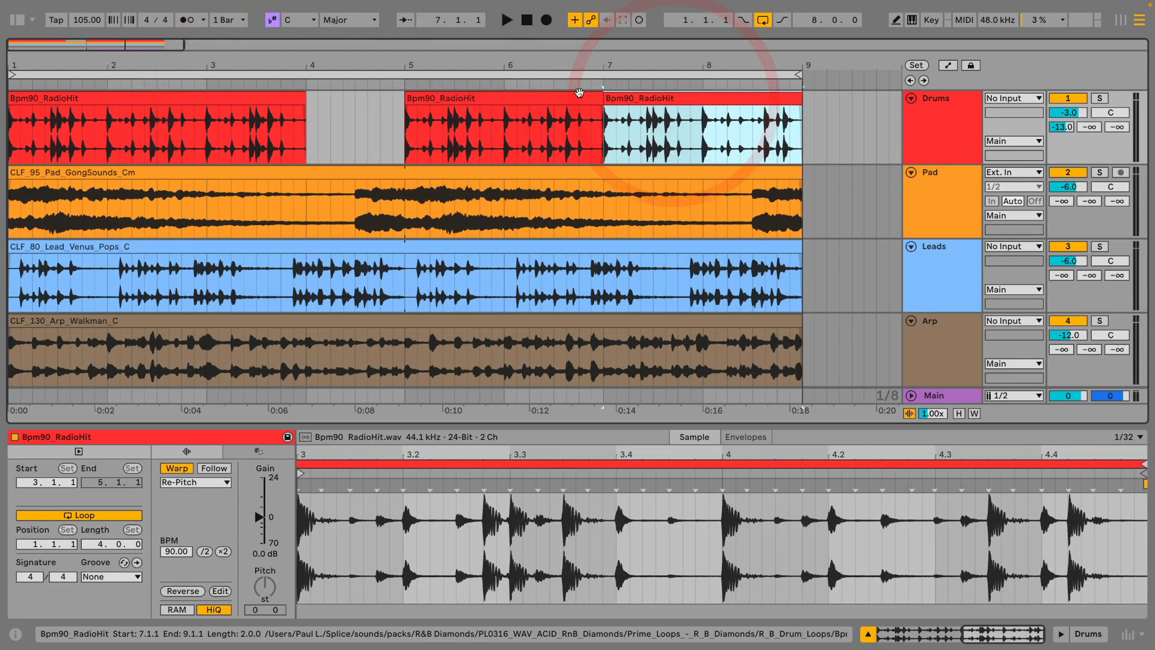
left_click(504, 97)
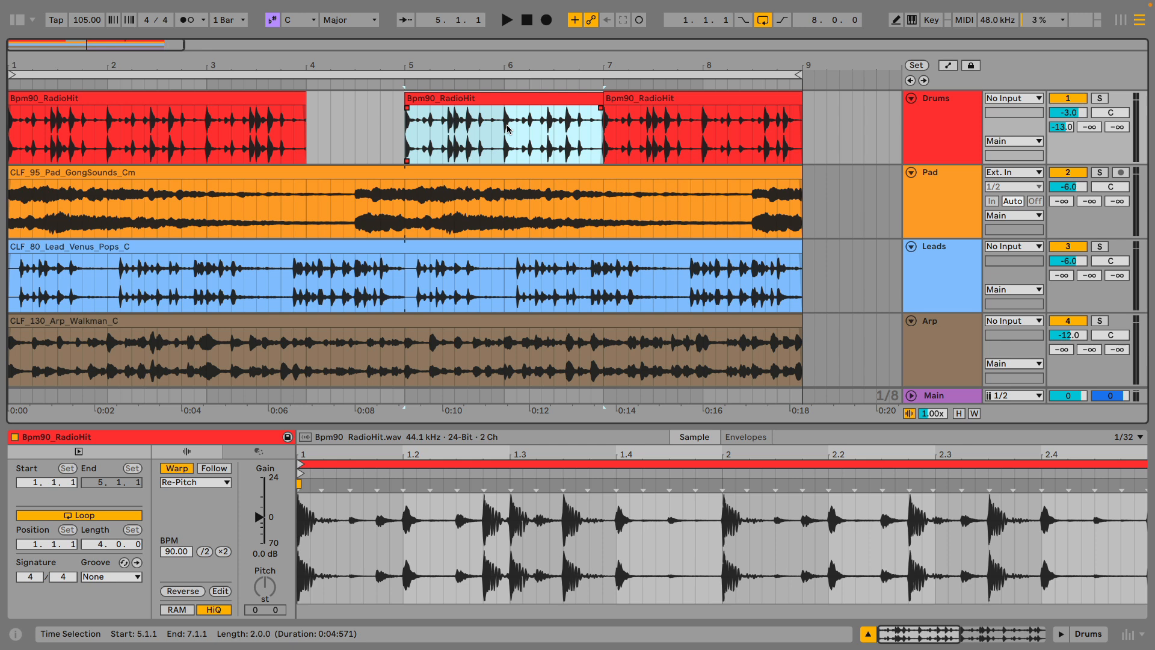
left_click(622, 101)
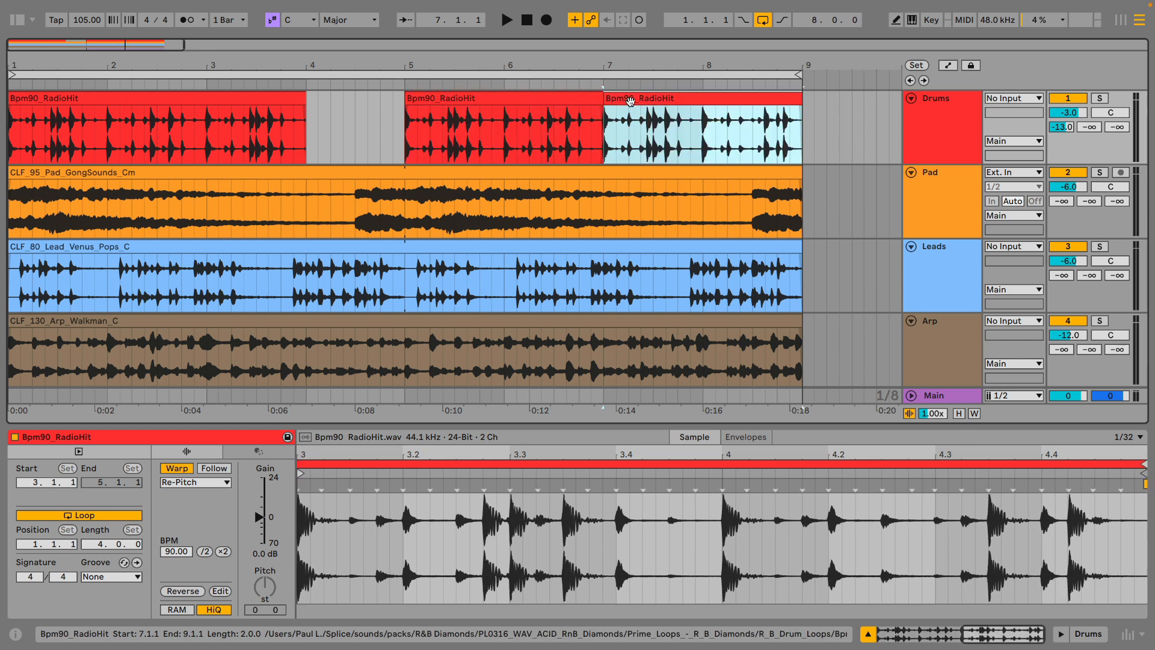
left_click(522, 103)
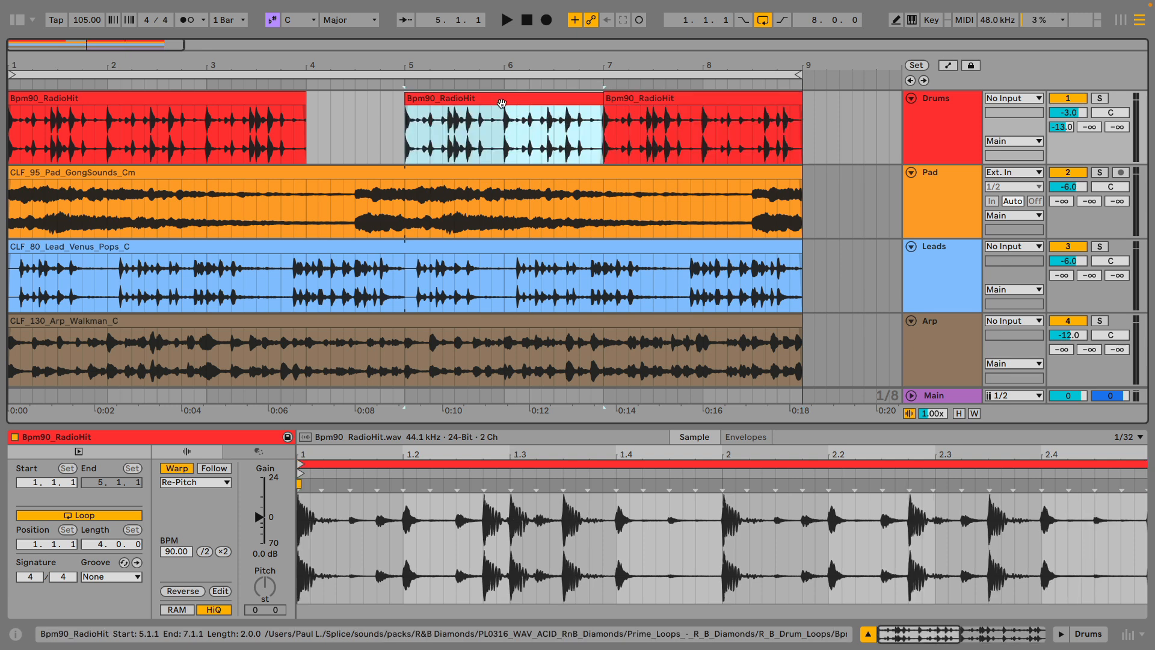
left_click(290, 100)
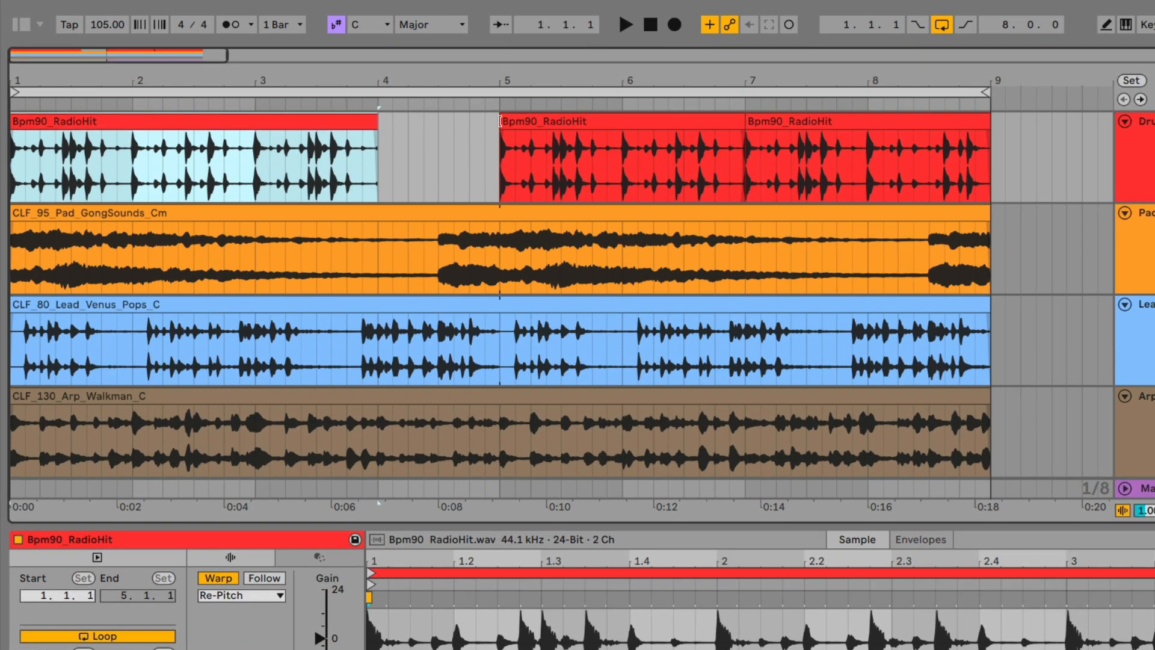
- Extend the drum clip starting at bar 5 to bar 9, covering the split clip, and play the arrangement
left_click(481, 120)
mouse_move(499, 120)
left_mouse_down()
mouse_move(391, 120)
mouse_move(500, 121)
left_mouse_up()
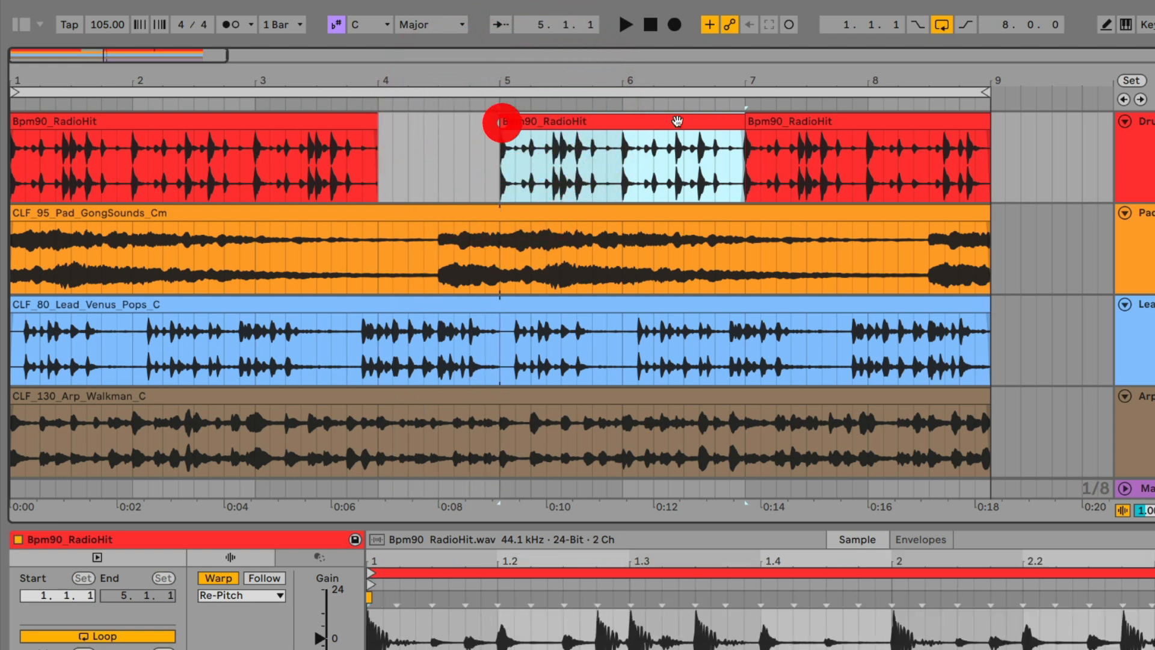
left_click_drag(746, 121, 963, 120)
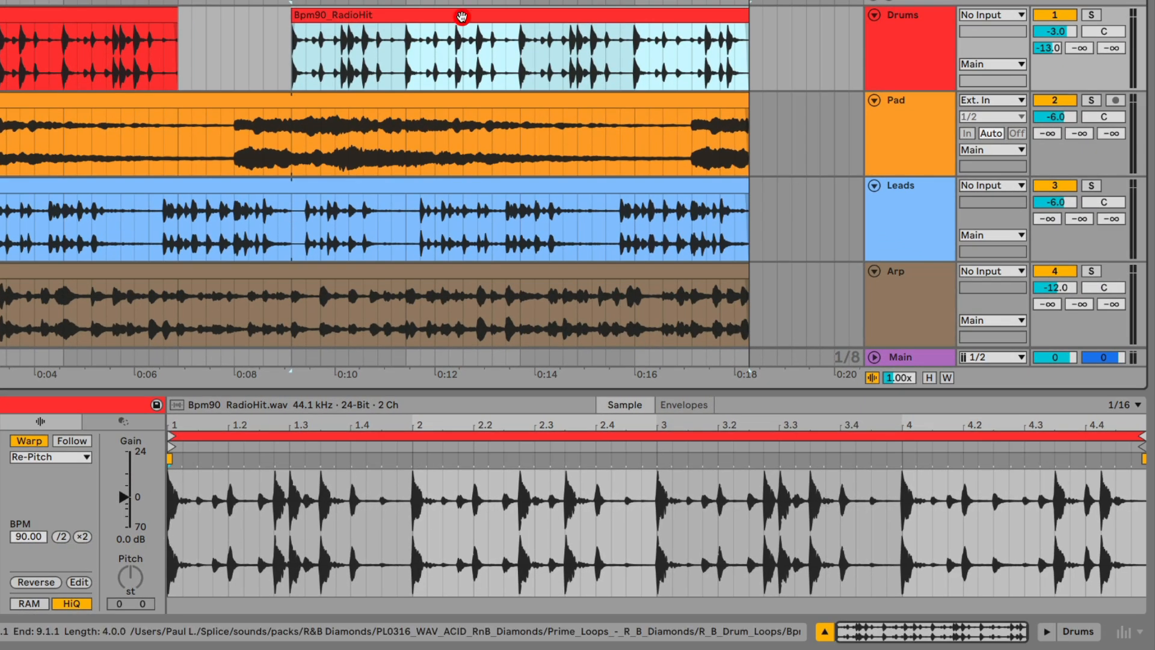
left_click(462, 16)
key("space")
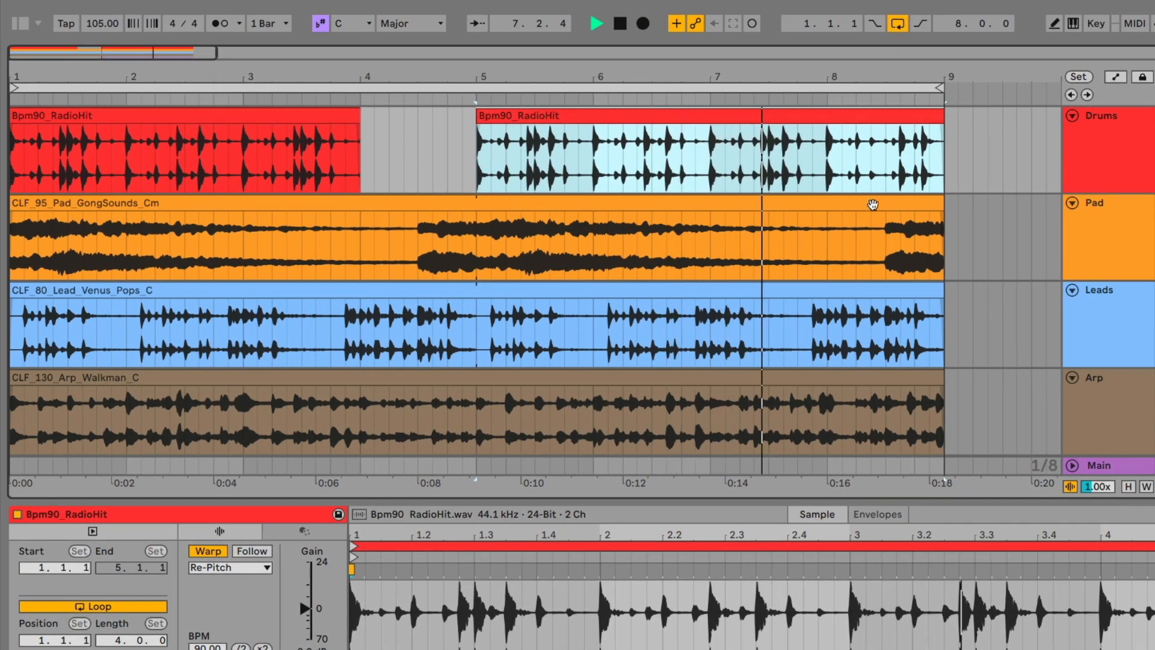
- Add a fade-out of about half a bar at the end of the pad clip and play from bar 8
left_click(879, 205)
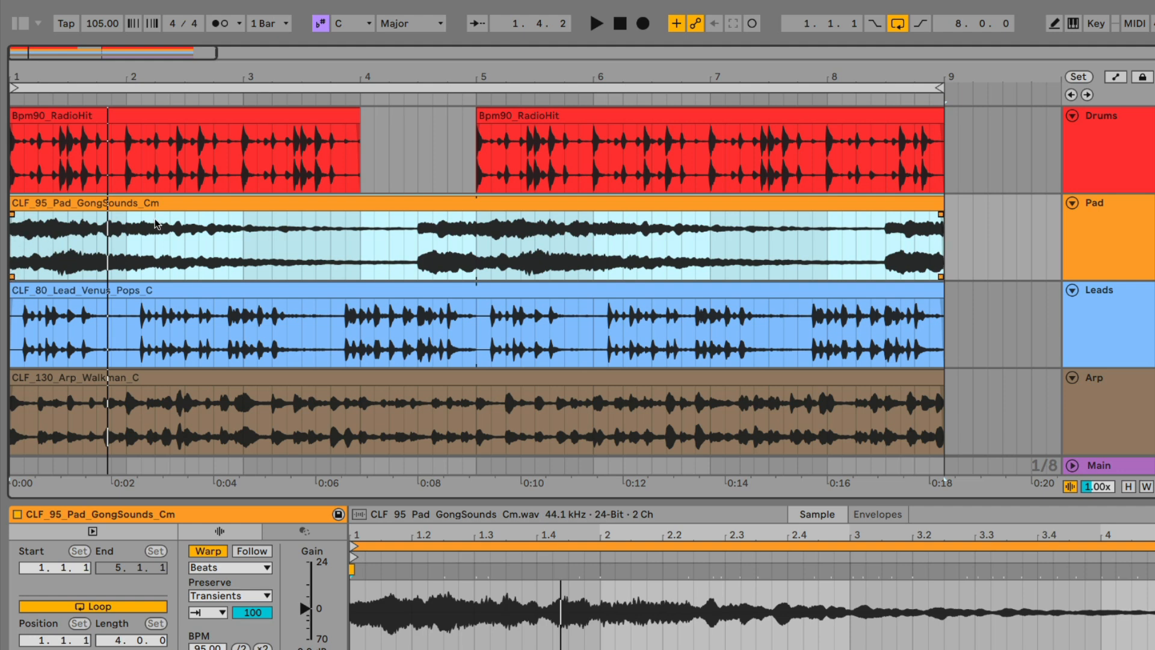
left_click_drag(939, 212, 836, 215)
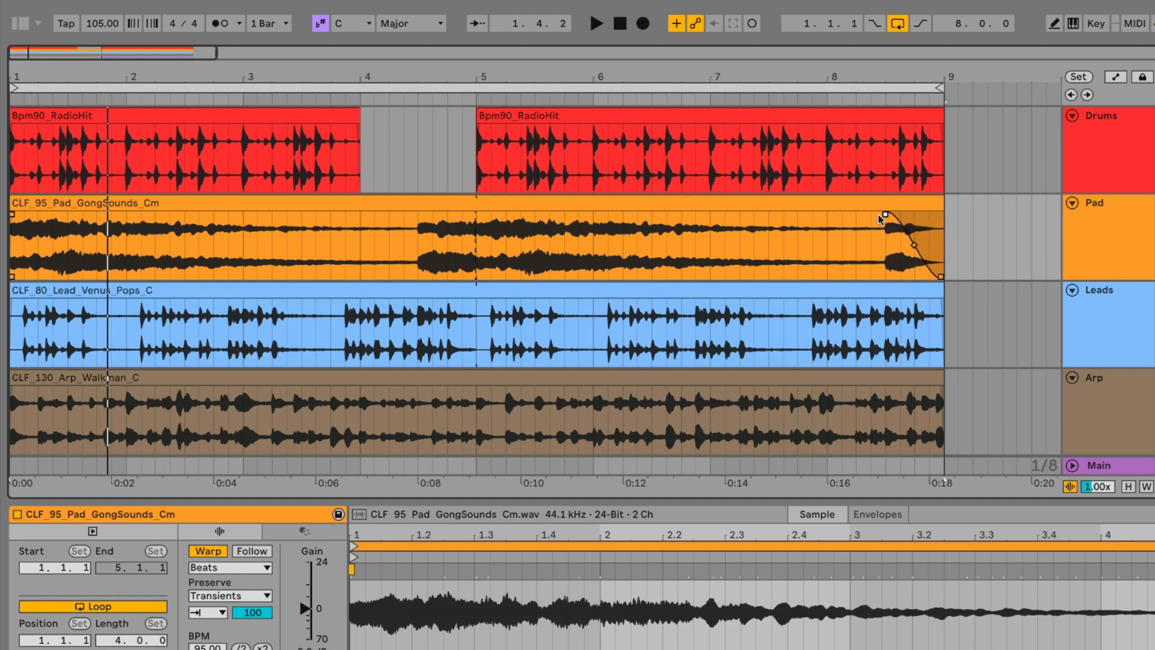
left_click(830, 240)
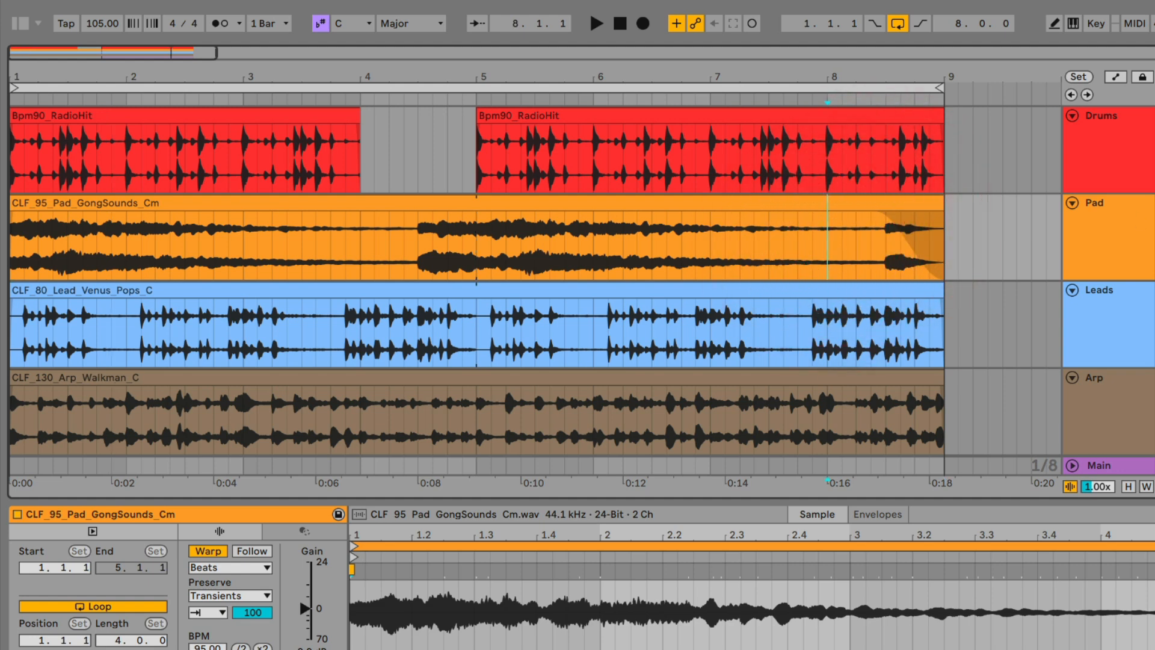
key("space")
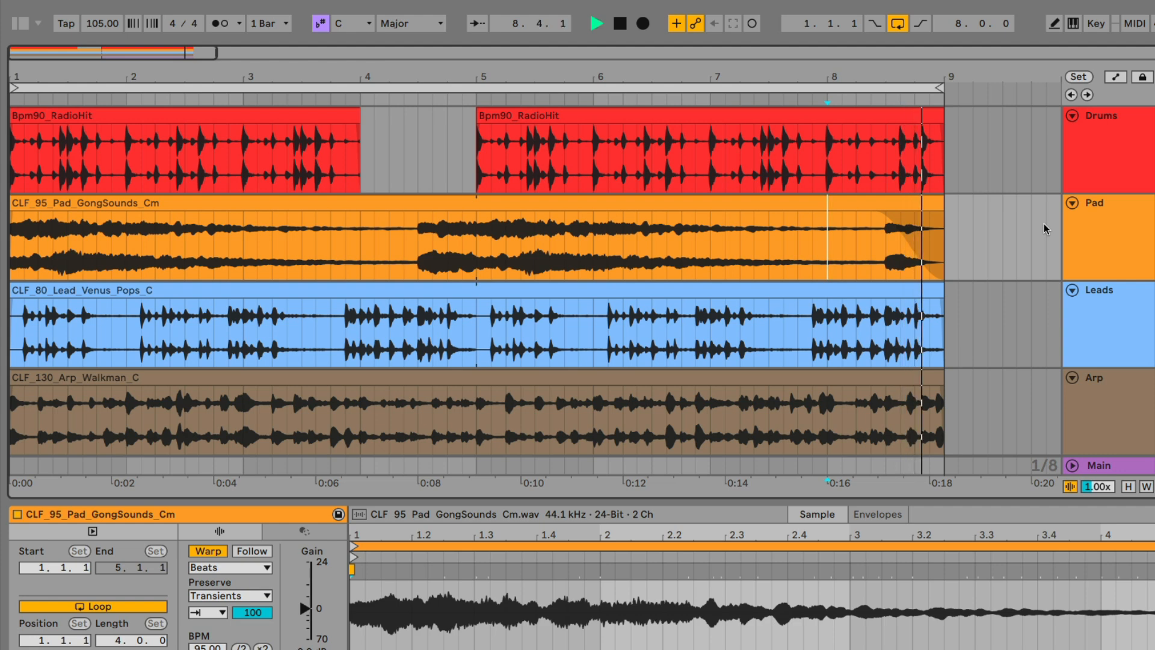
- Remove the fade-out from the pad clip and split the clip at bar 6
left_click(875, 216)
mouse_move(908, 244)
left_mouse_down()
mouse_move(900, 266)
mouse_move(914, 247)
left_mouse_up()
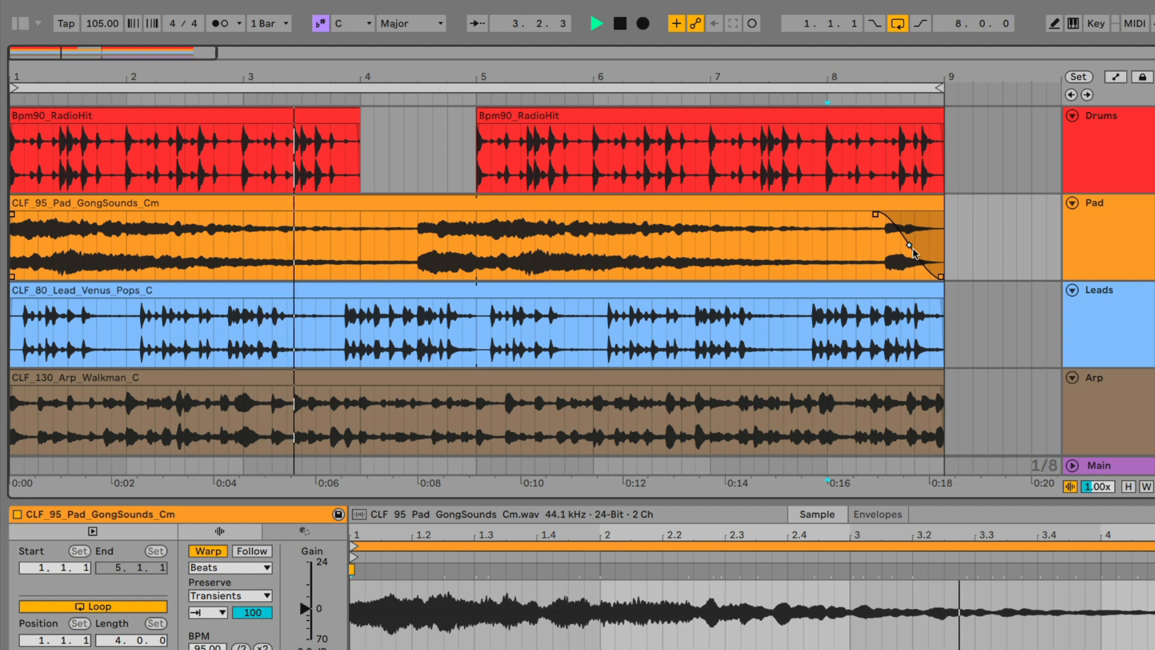
key("Delete")
key("space")
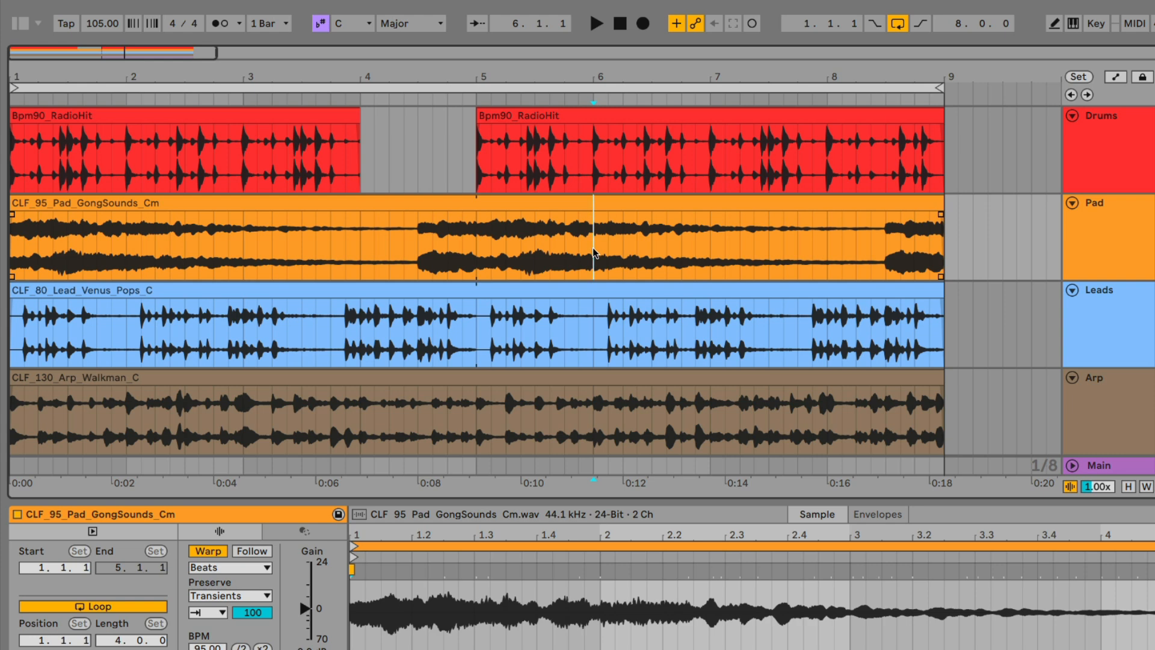
key("ctrl+e")
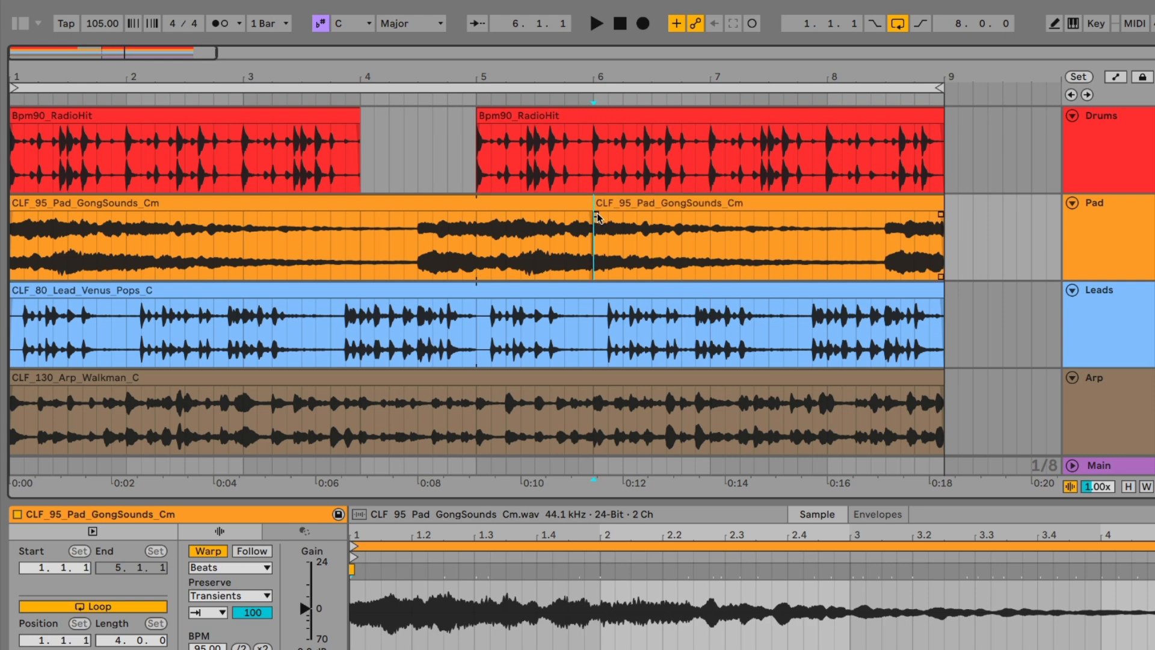
- Fade the pad clips around the bar 6 split, turn the fades into a crossfade, and play from bar 5.2
left_click_drag(597, 212, 667, 214)
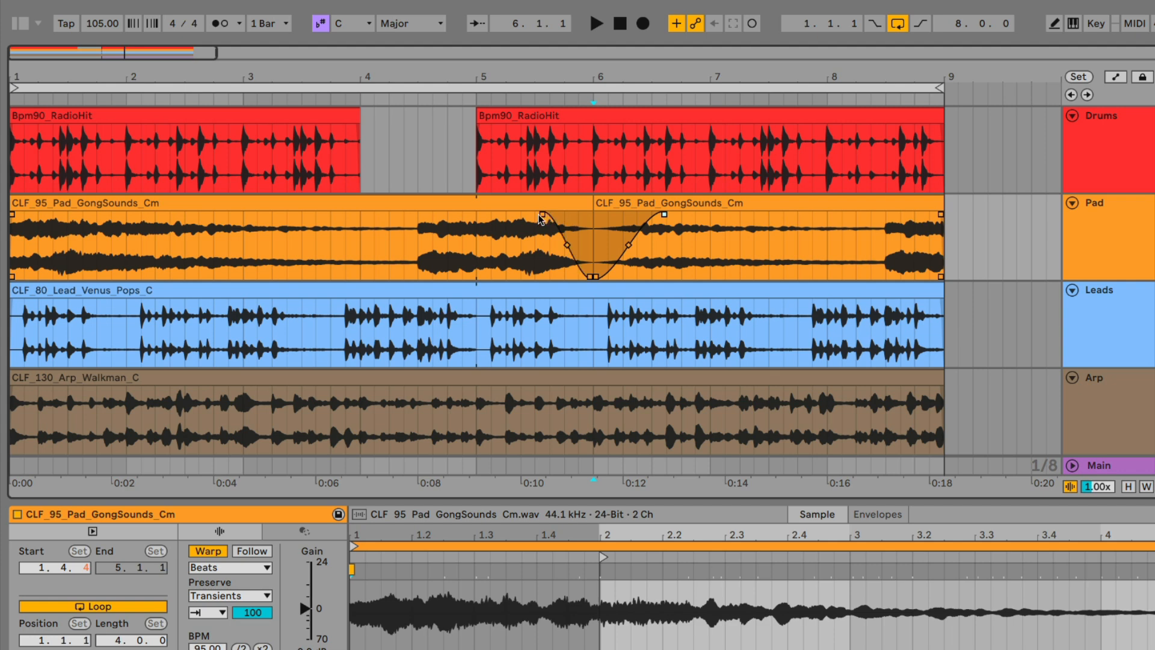
left_click_drag(542, 215, 657, 217)
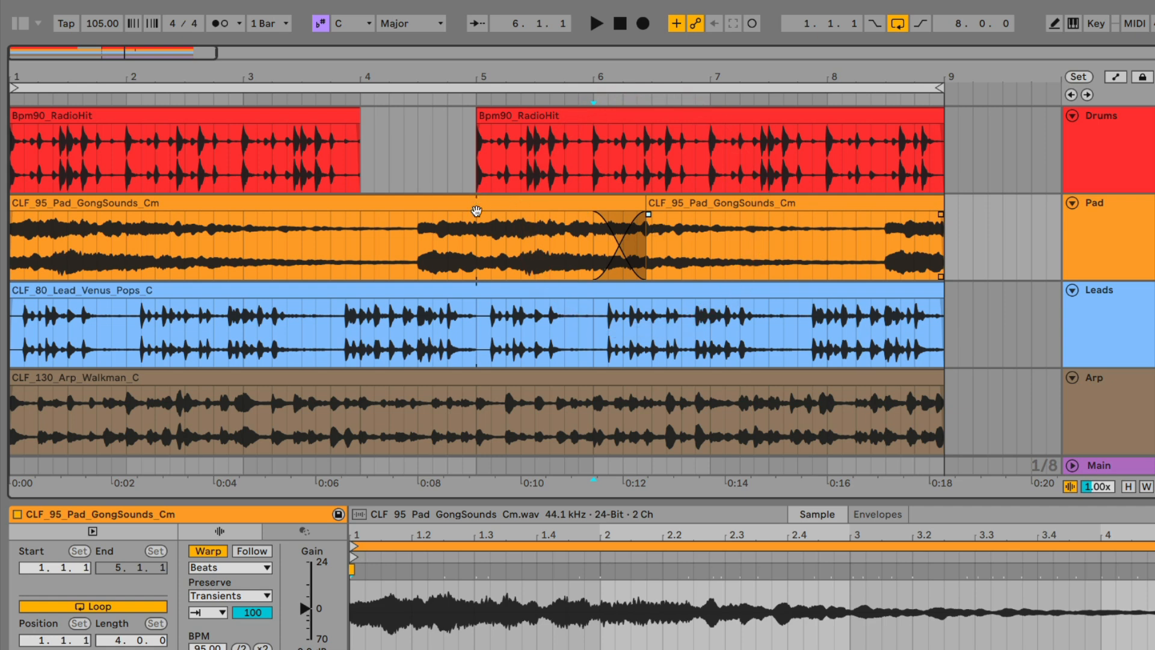
left_click(507, 245)
key("space")
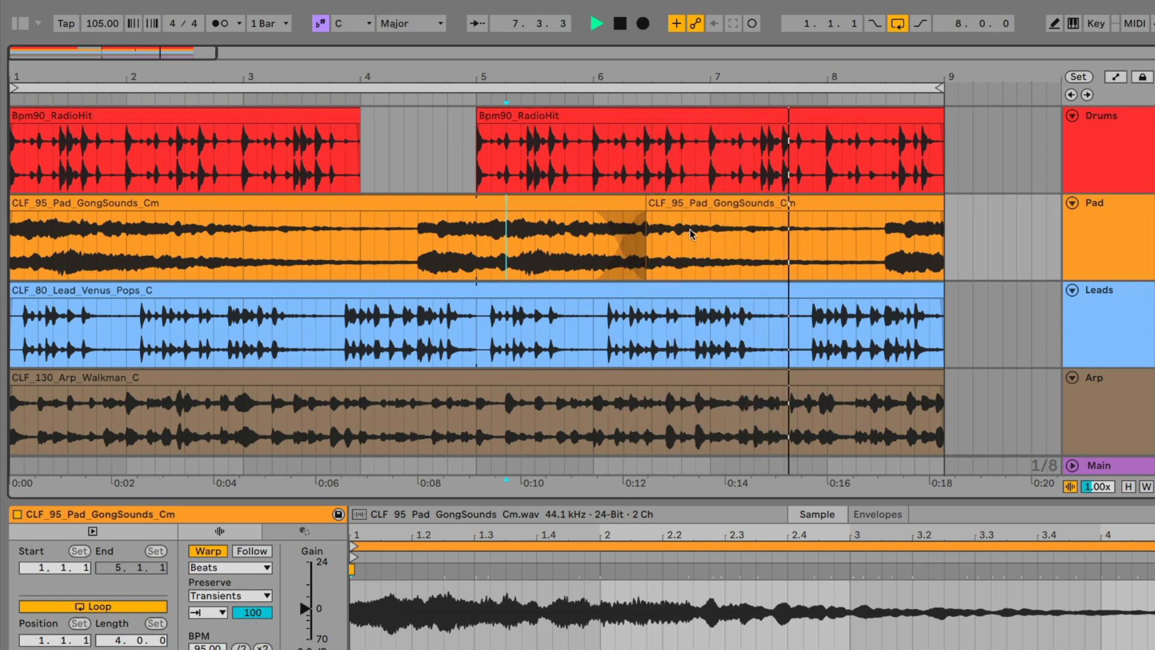
- Undo the pad clips' crossfade and fades, keeping the split at bar 6, and stop playback
left_click(728, 234)
key("super+z")
key("super+z")
key("super+z")
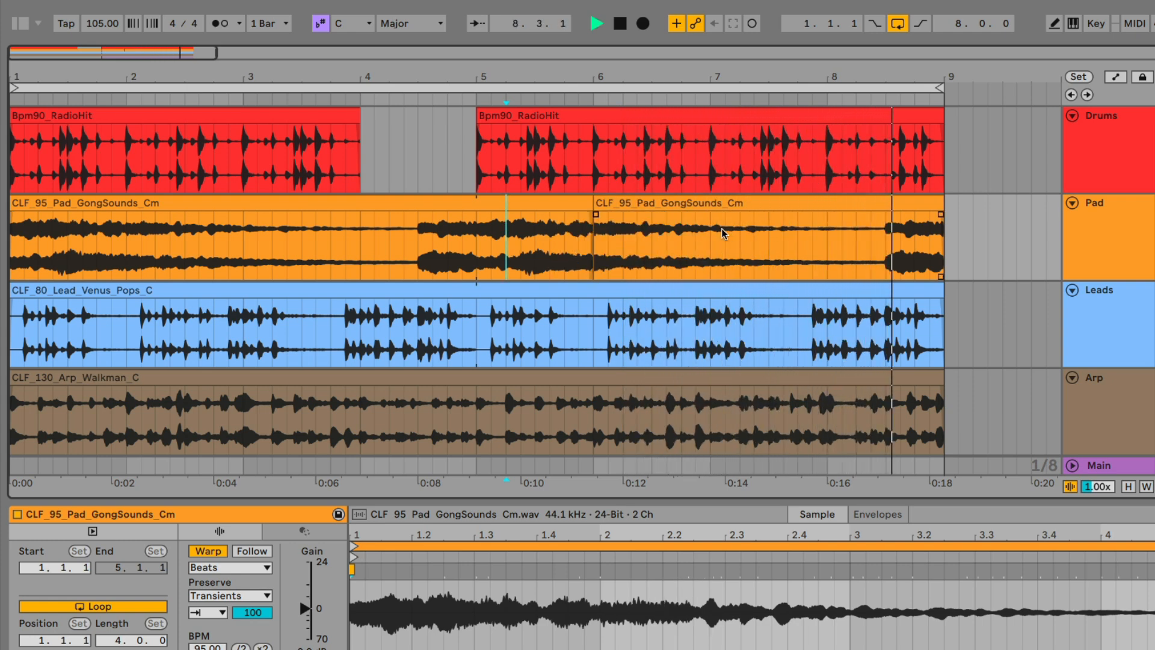
key("space")
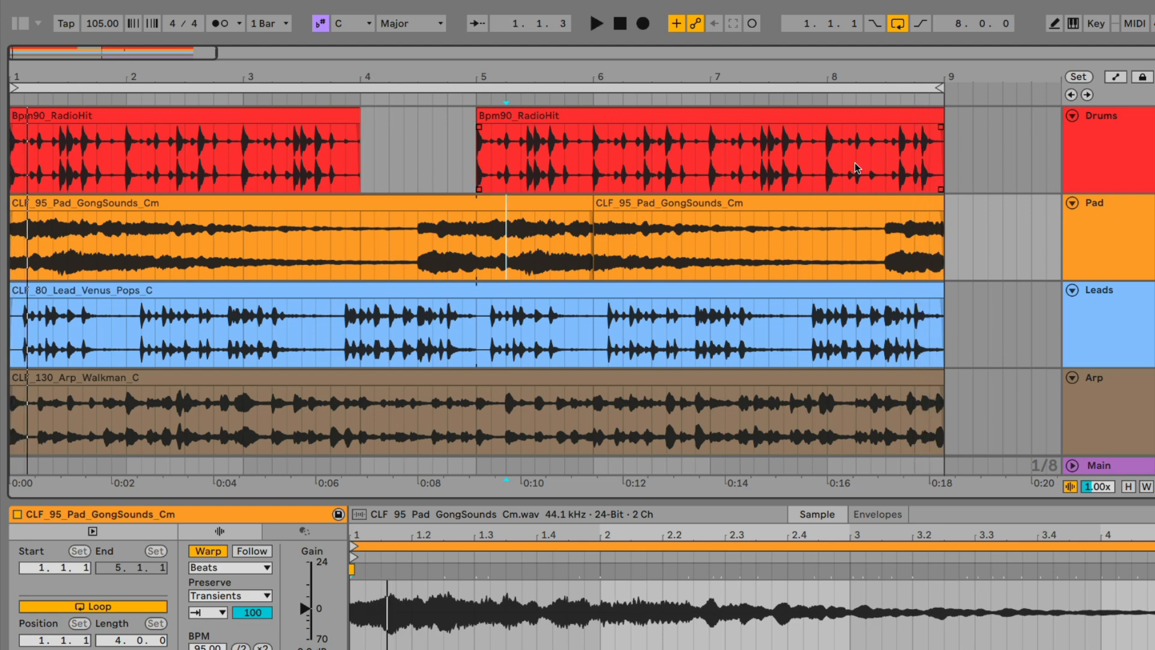
- Hide the clip detail view to show all tracks from Drums to Vocal in the arrangement
scroll(854, 162, "down", 3)
scroll(854, 163, "up", 3)
scroll(833, 322, "down", 3)
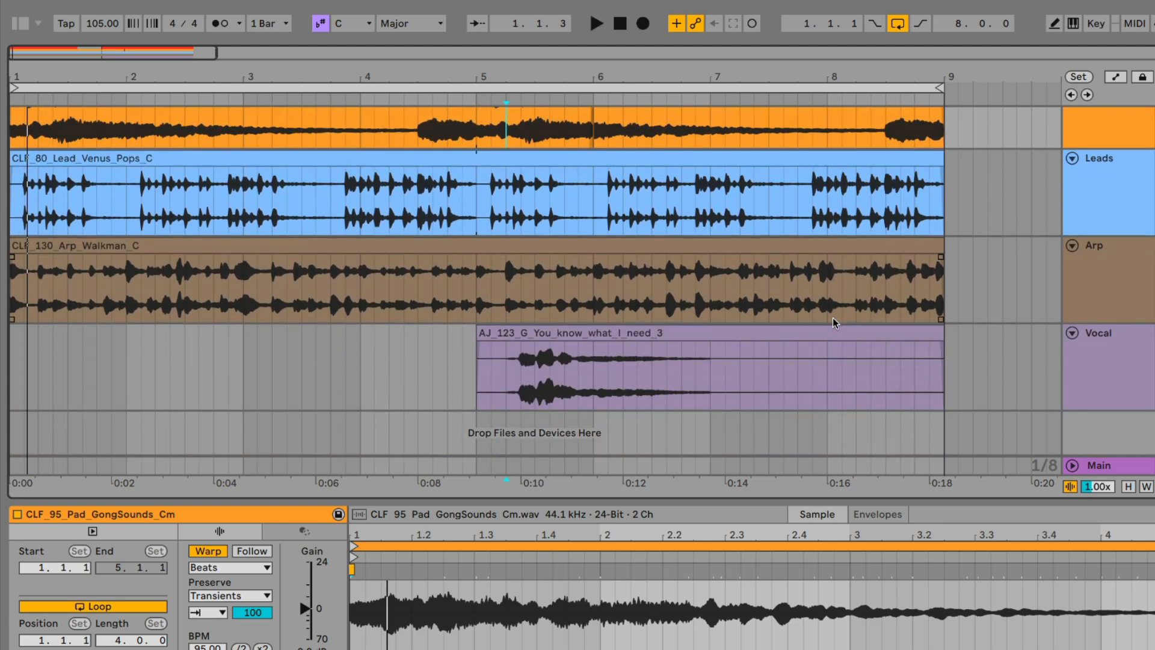
scroll(828, 209, "up", 3)
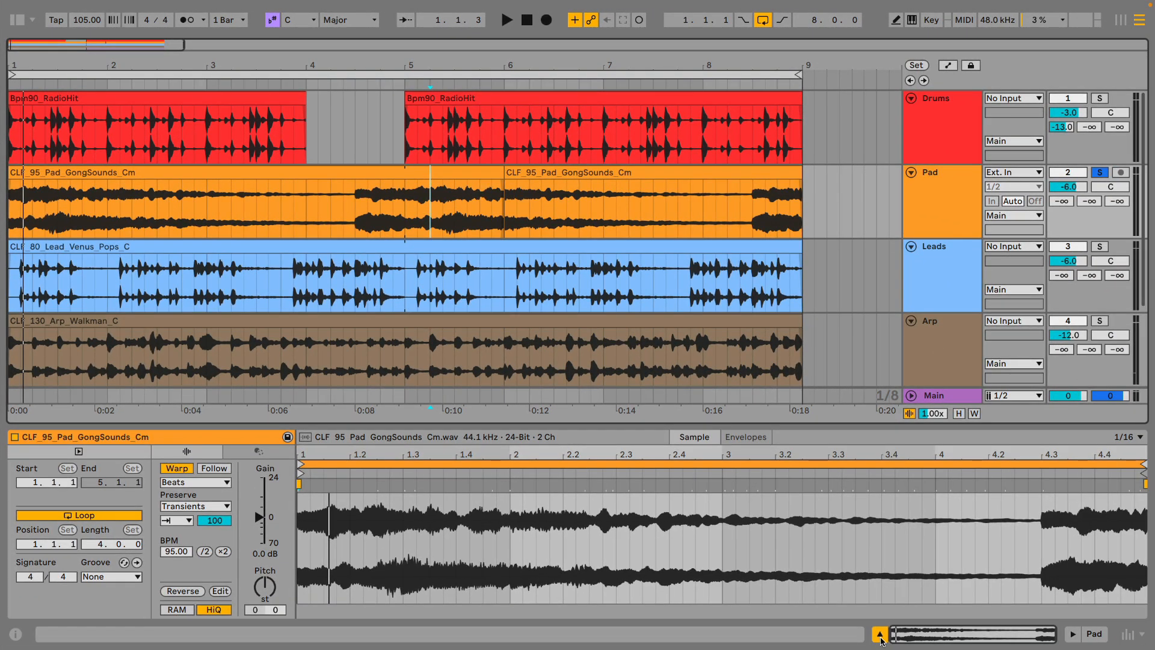
left_click(880, 634)
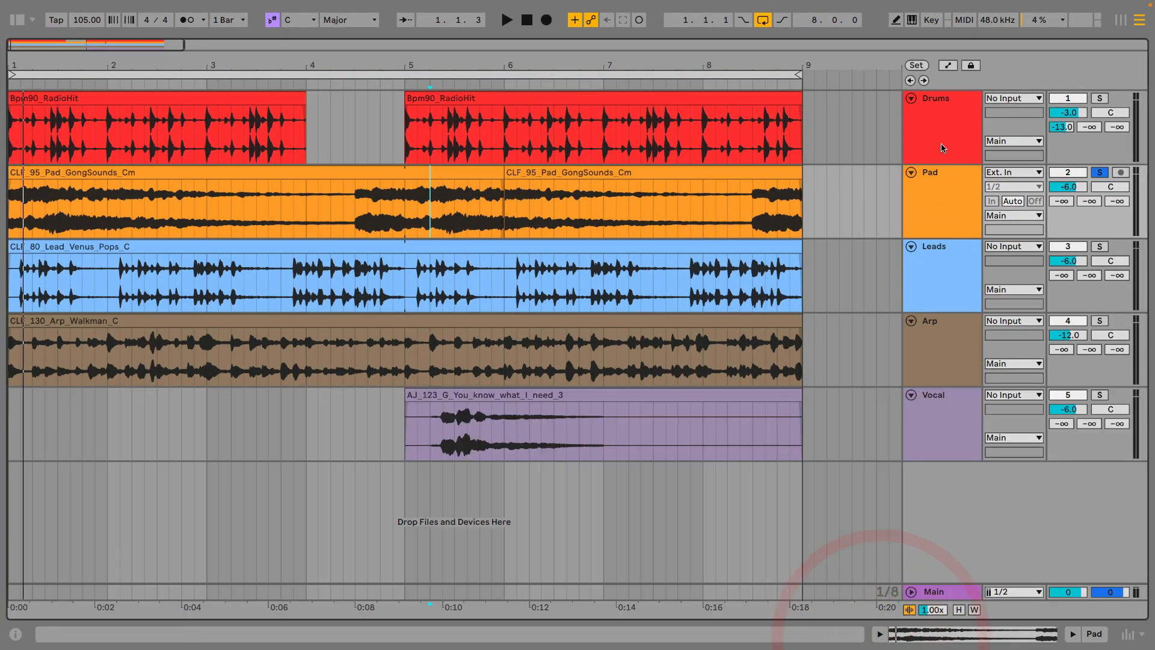
- Select all five tracks from Drums to Vocal and link them
left_click(932, 433)
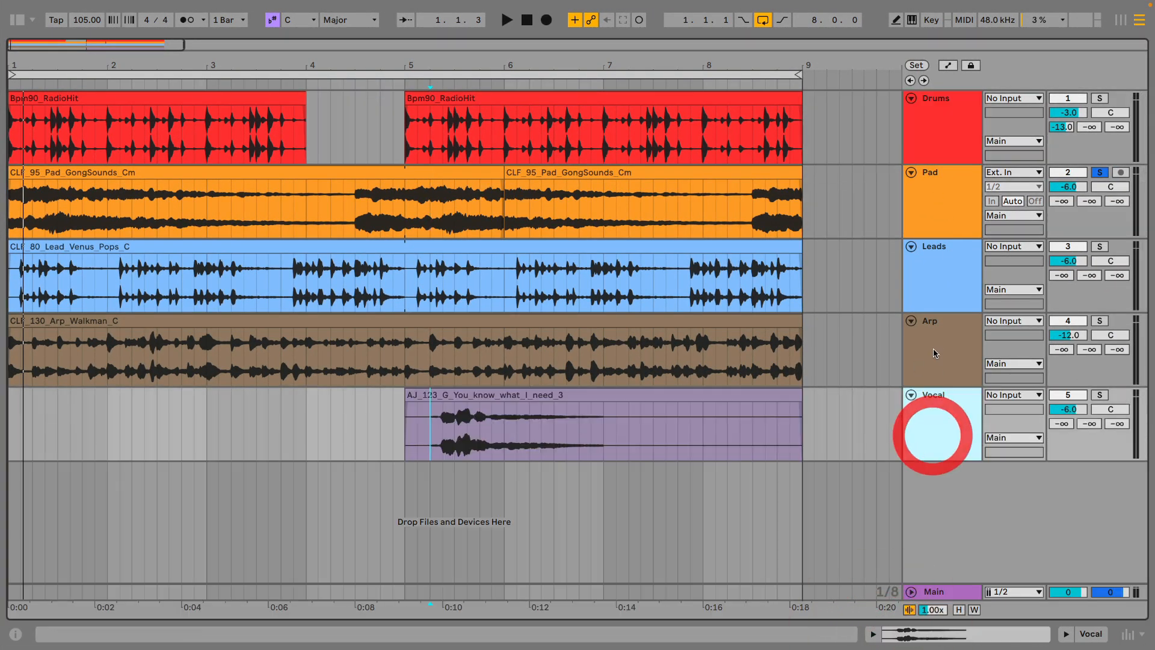
left_click(931, 328)
left_click(932, 125)
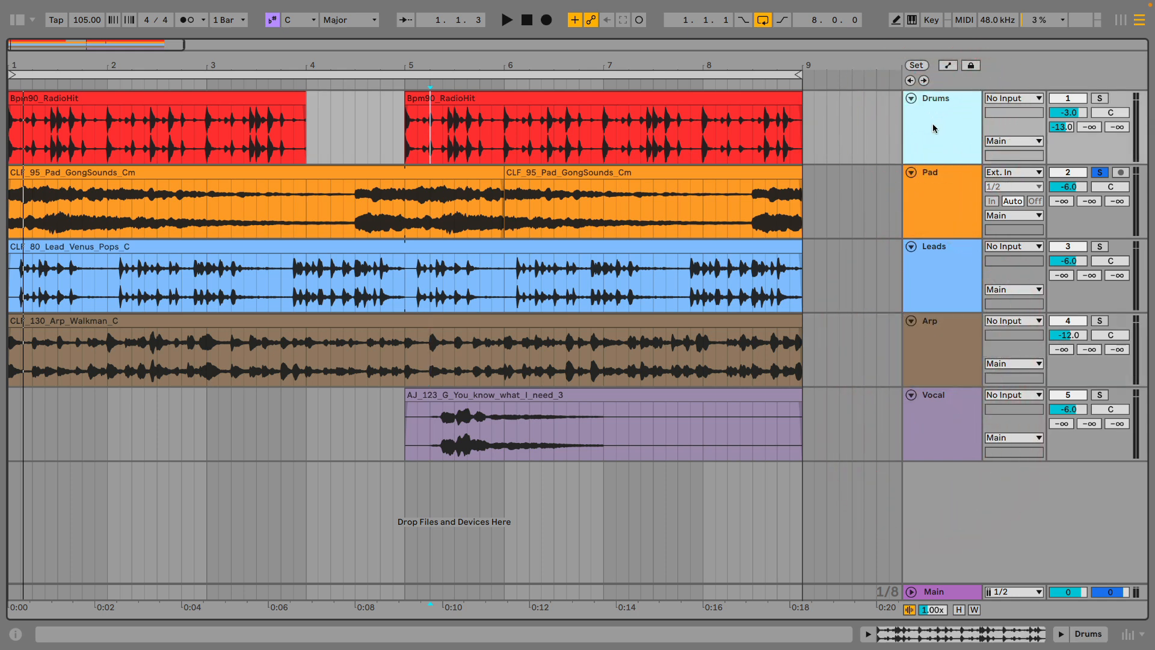
left_click(937, 415, "shift")
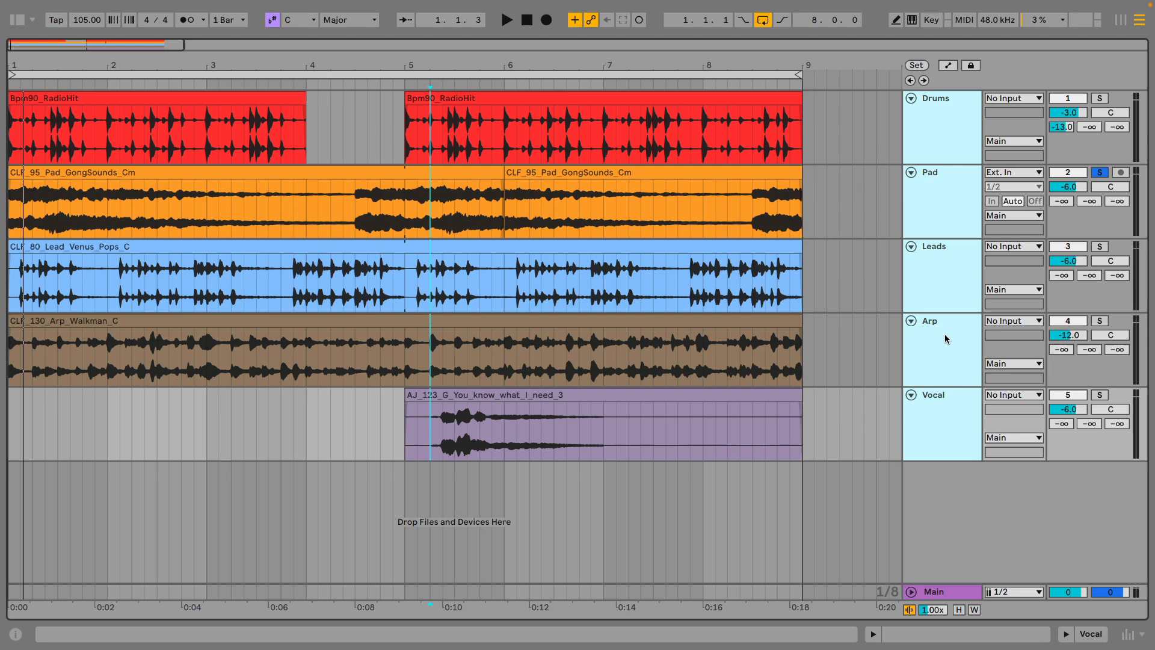
right_click(934, 141)
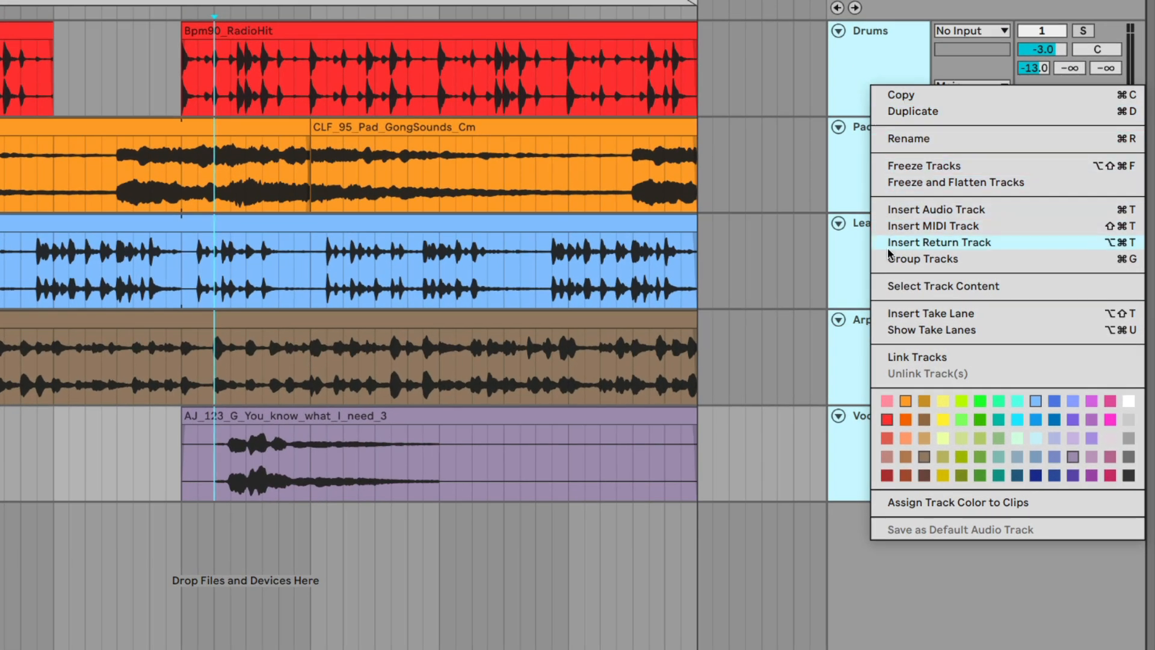
left_click(909, 357)
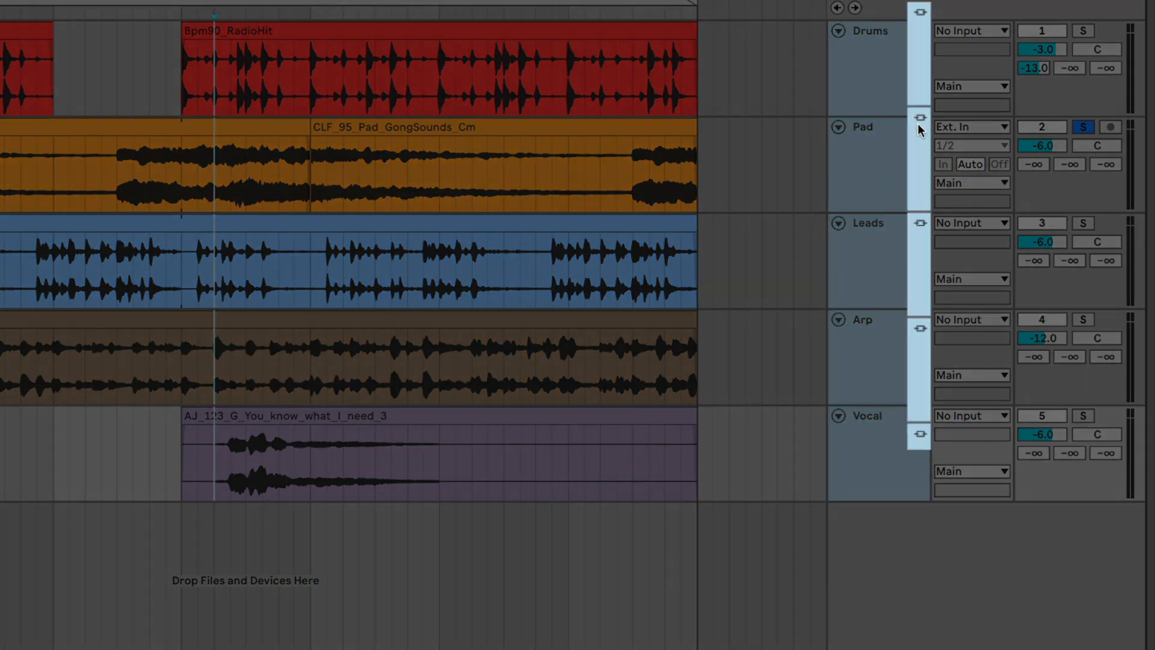
- Split the clips on the linked tracks at bar 6
left_click(489, 276)
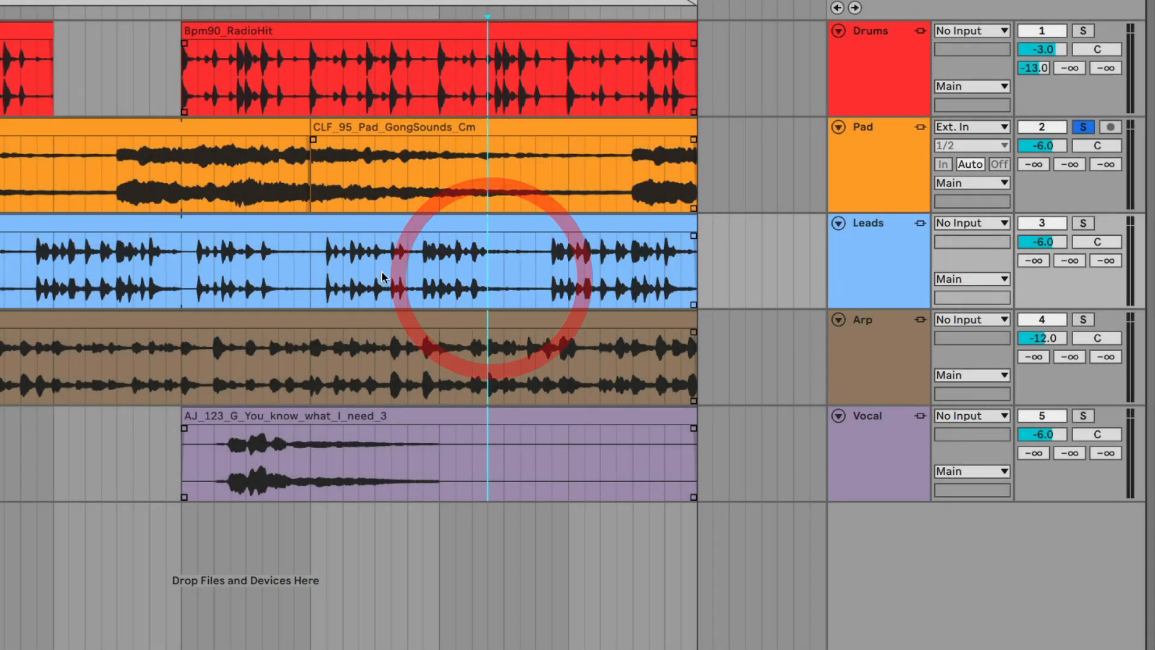
left_click(314, 278)
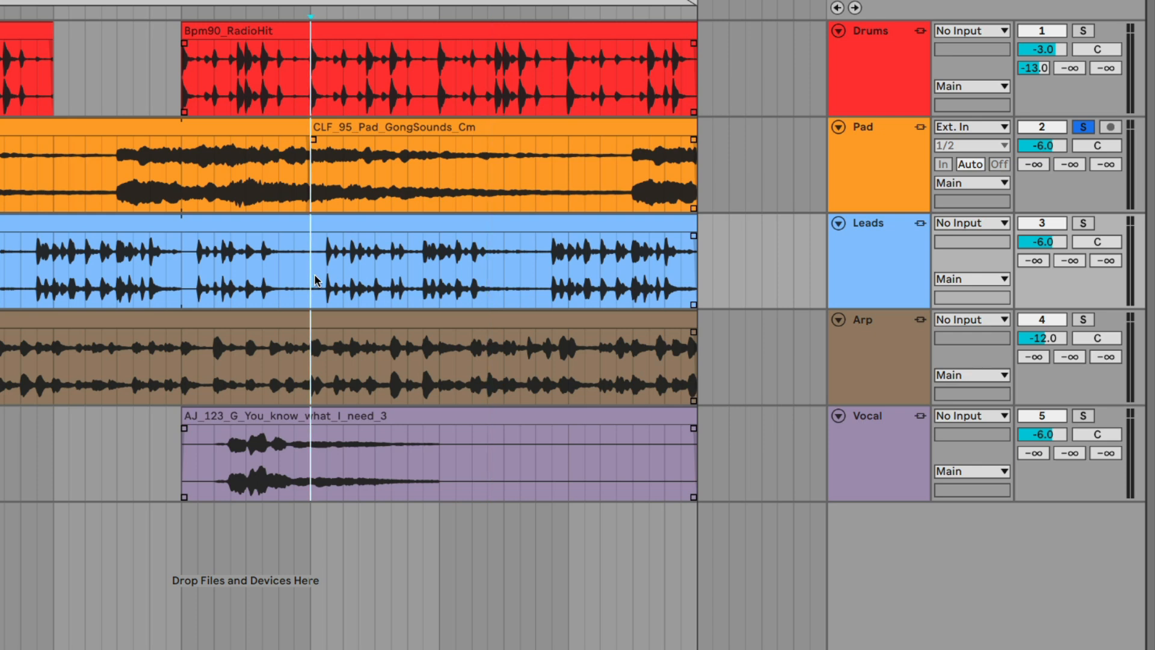
key("ctrl+e")
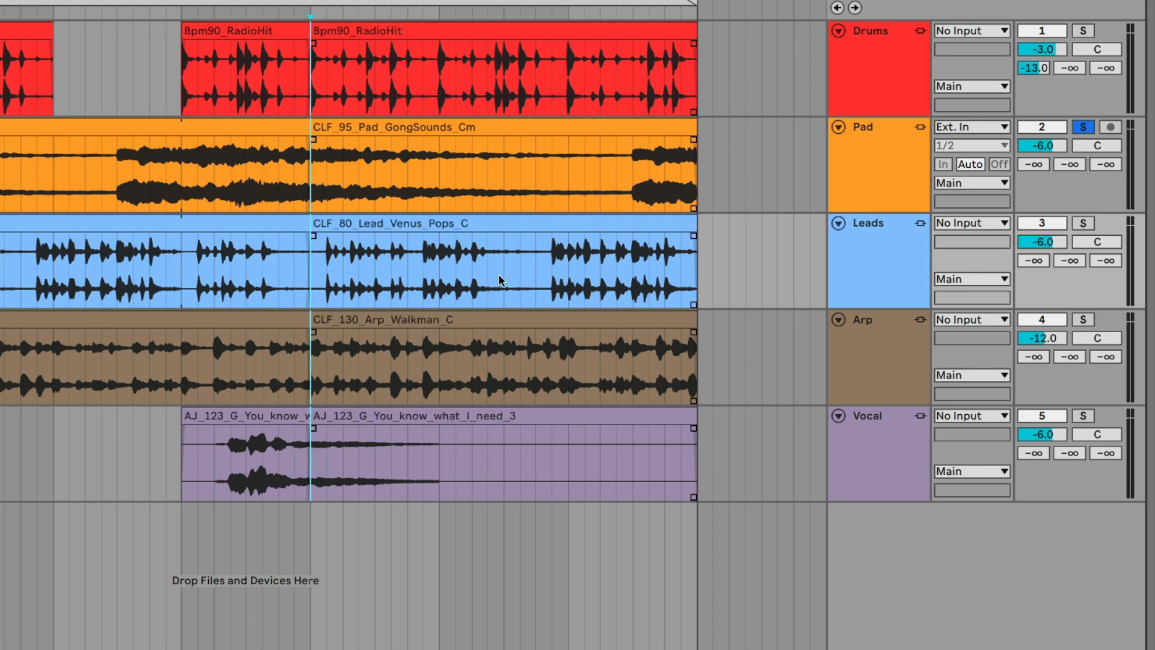
- Try a fade-out of about three beats at the end of all linked clips, and undo it without saving the set
left_click_drag(693, 239, 602, 237)
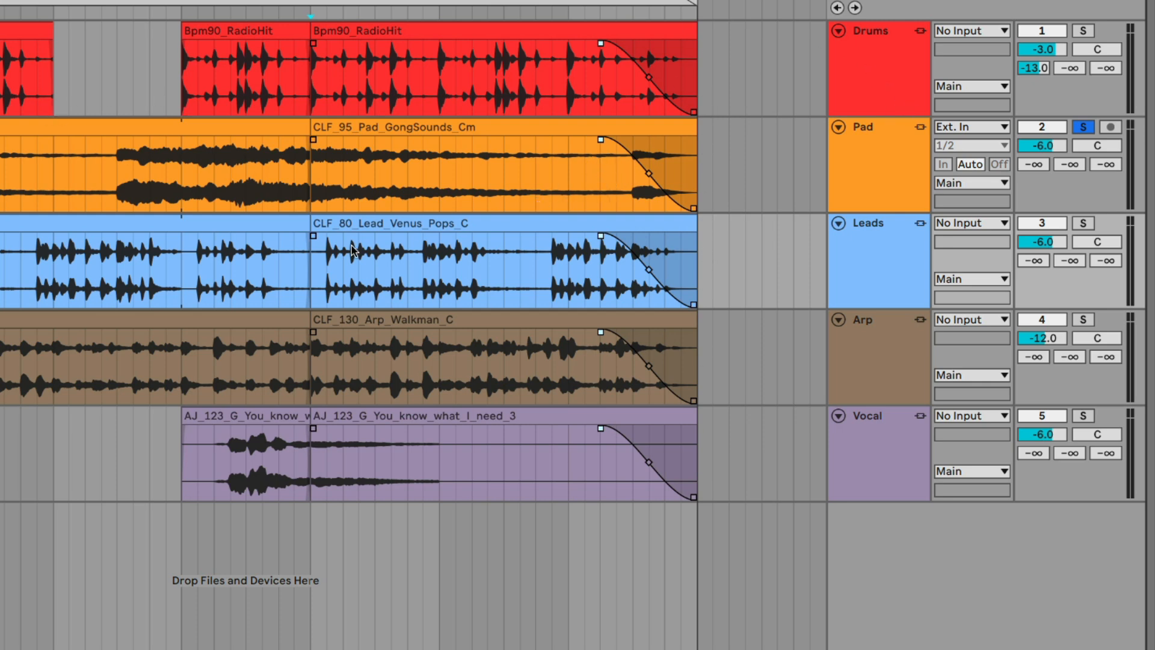
key("ctrl+s")
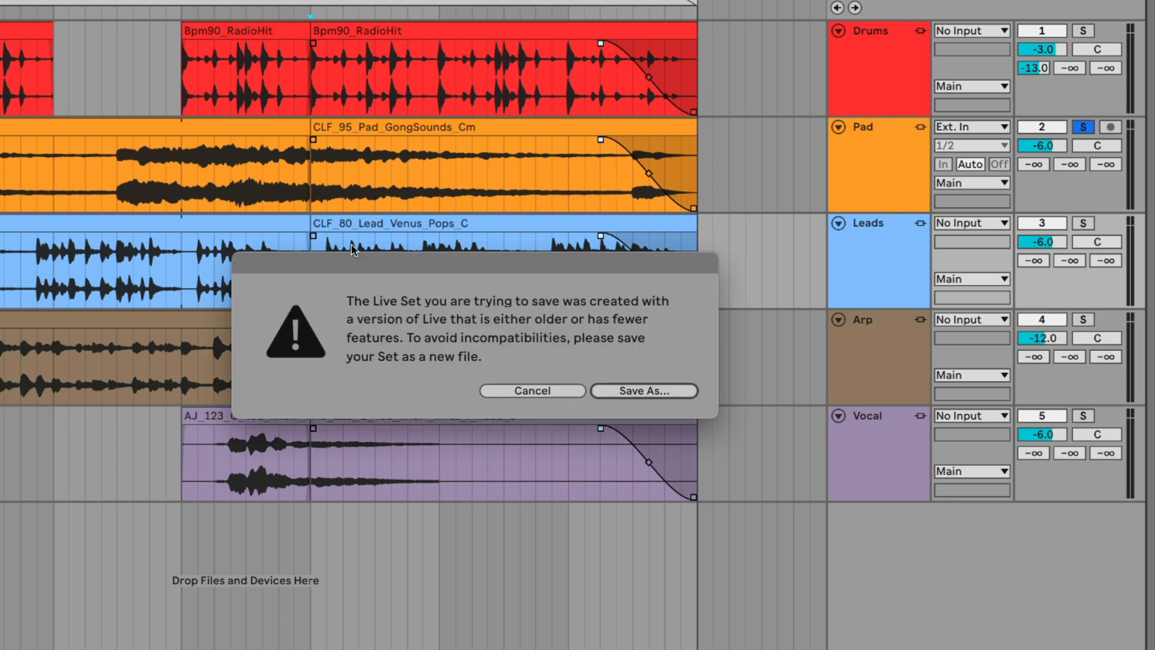
left_click(530, 390)
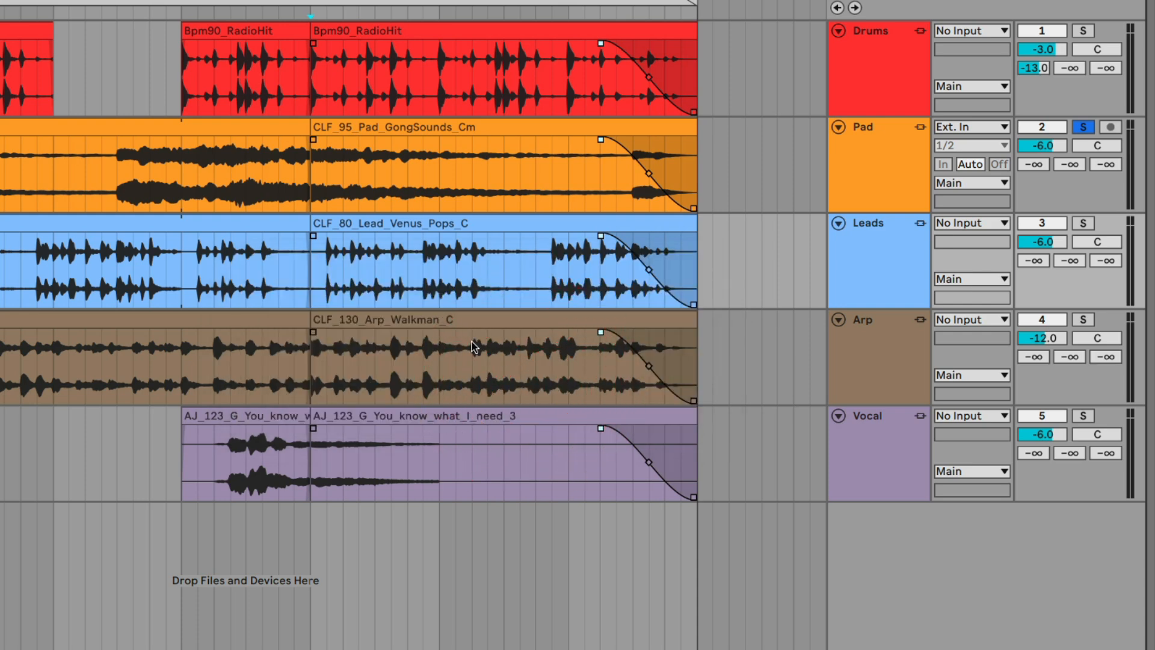
key("ctrl+z")
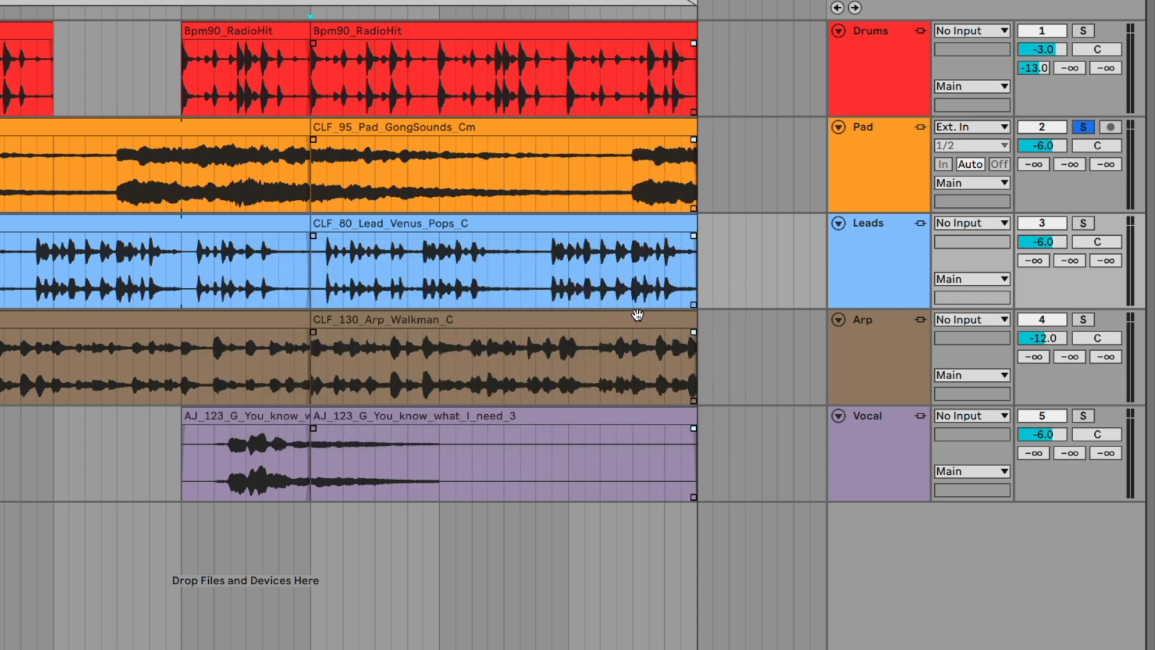
- Select the linked clips before bar 6, place the marker at bar 5, and redo and undo the linked fade-outs
left_click(587, 175)
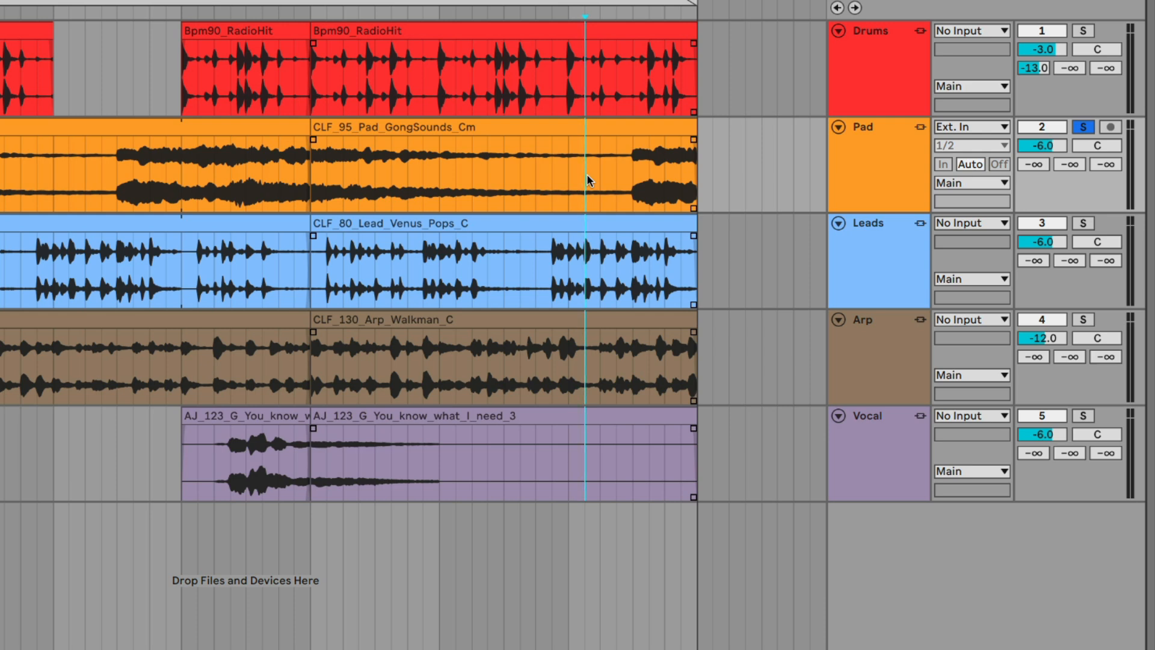
left_click(203, 125)
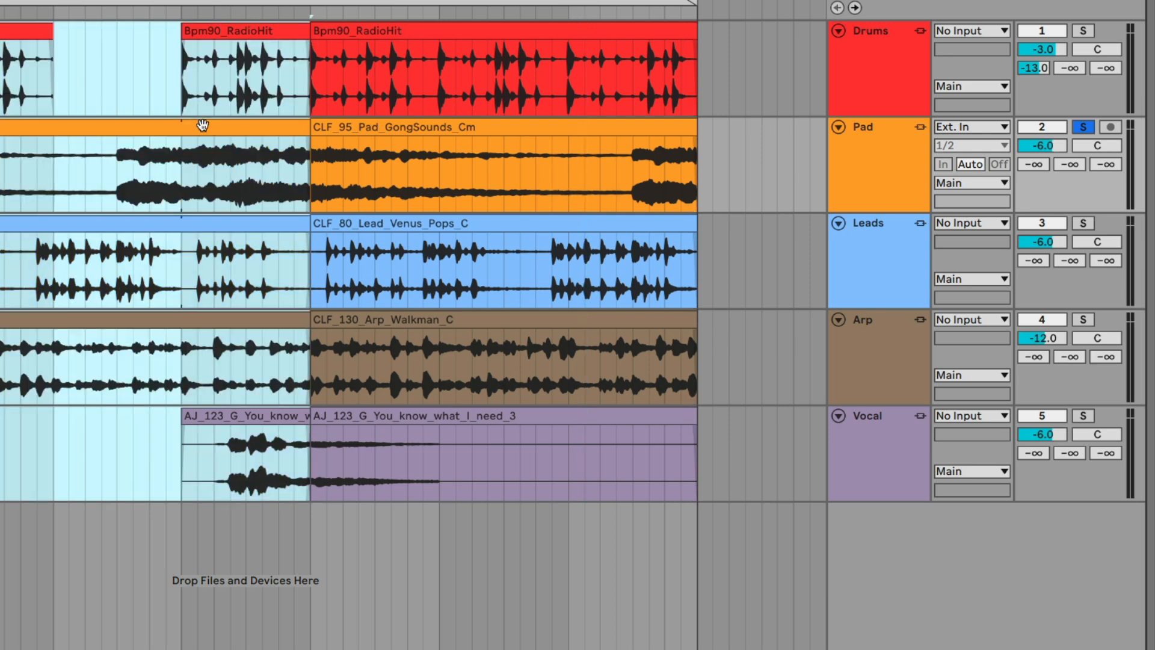
left_click(185, 169)
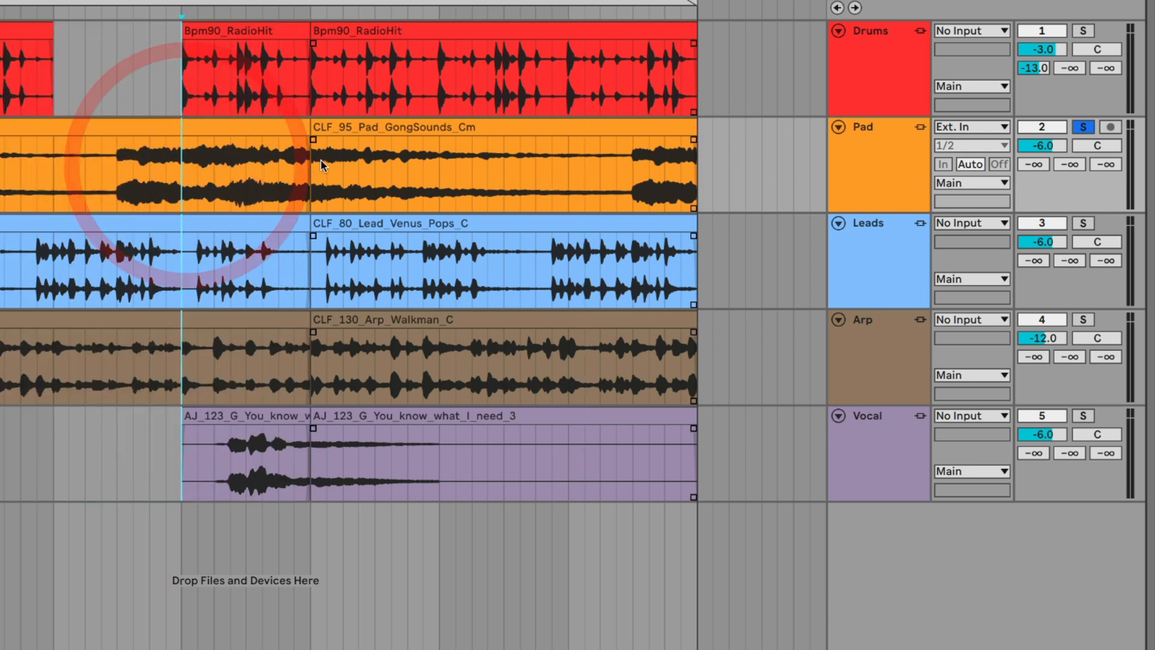
key("super+z")
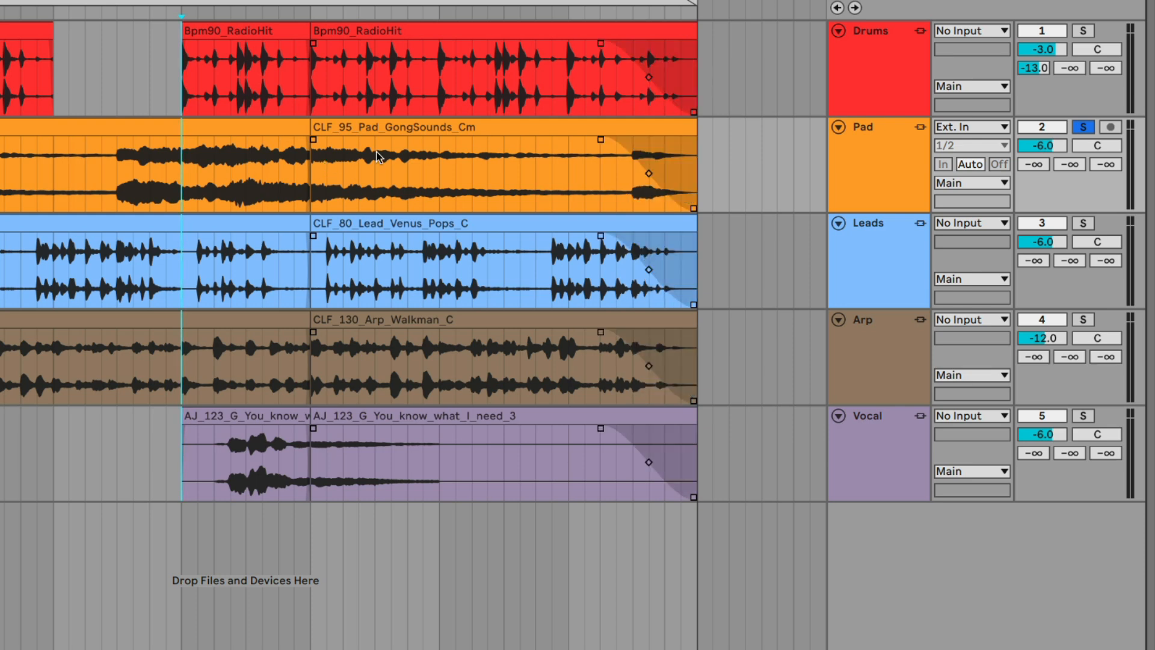
key("super+z")
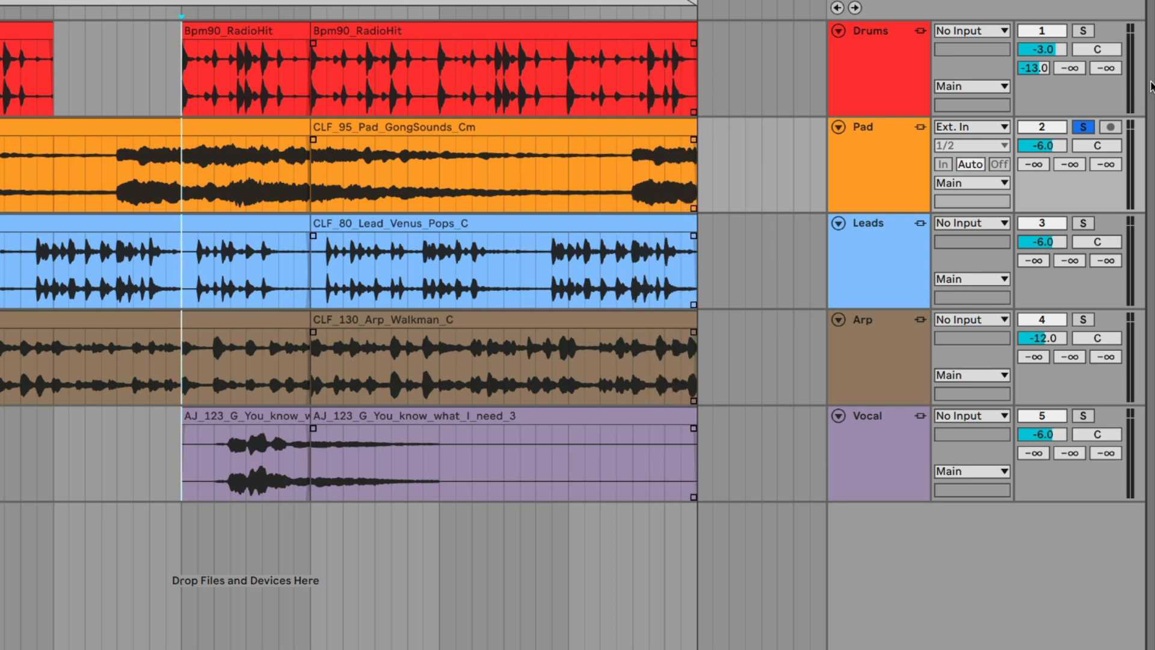
- Select all five tracks from Drums to Vocal and unlink them
left_click(878, 63)
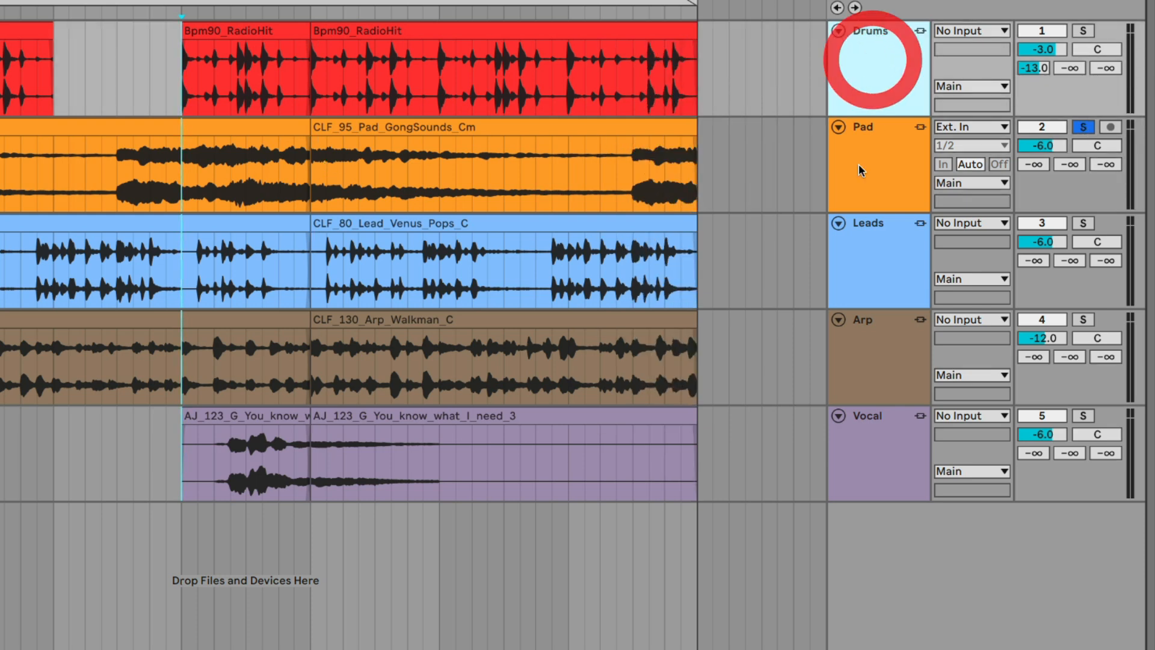
left_click(870, 431, "shift")
right_click(870, 432)
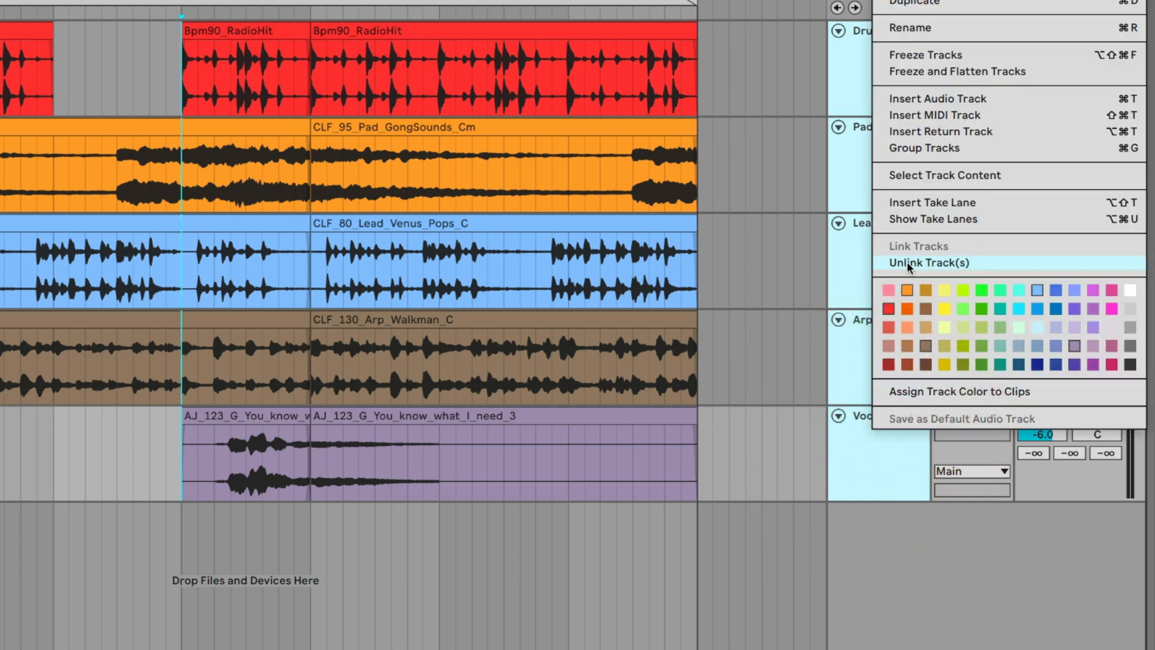
left_click(934, 263)
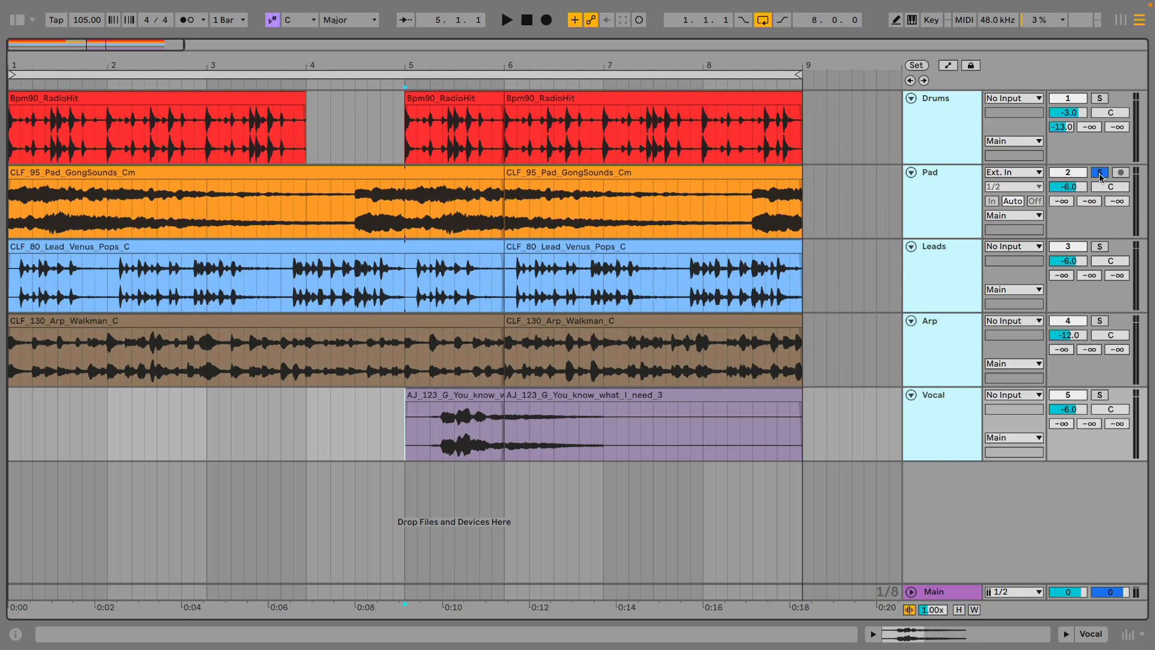
- Restart playback of the arrangement from bar 1 and select only the Leads track
left_click(527, 24)
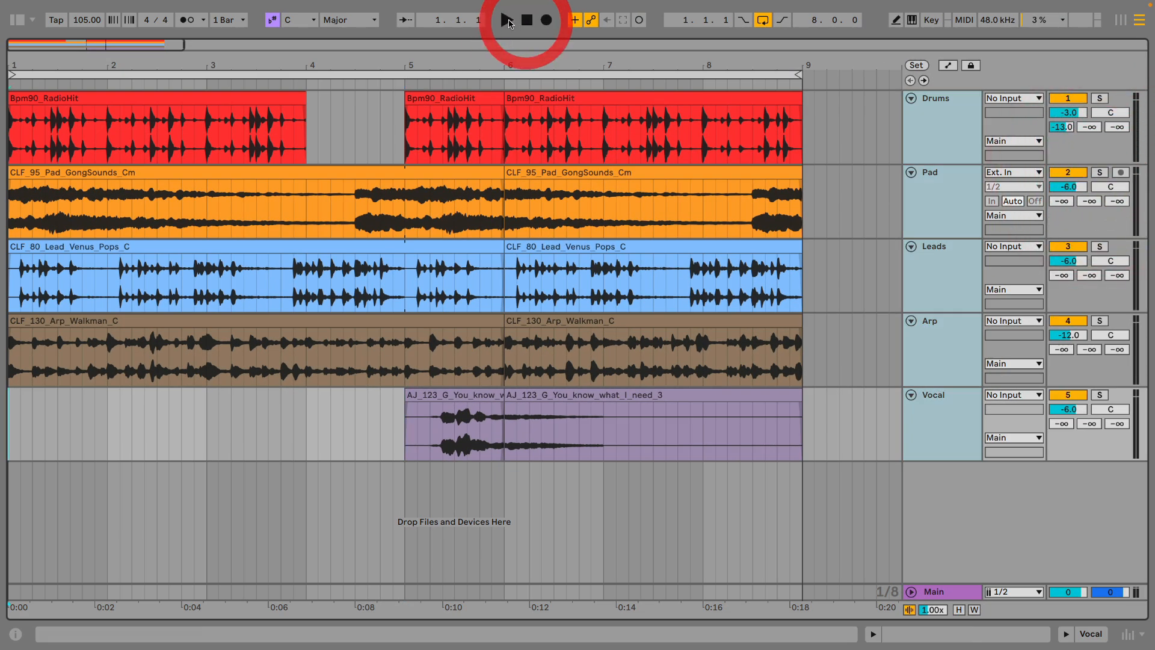
left_click(507, 21)
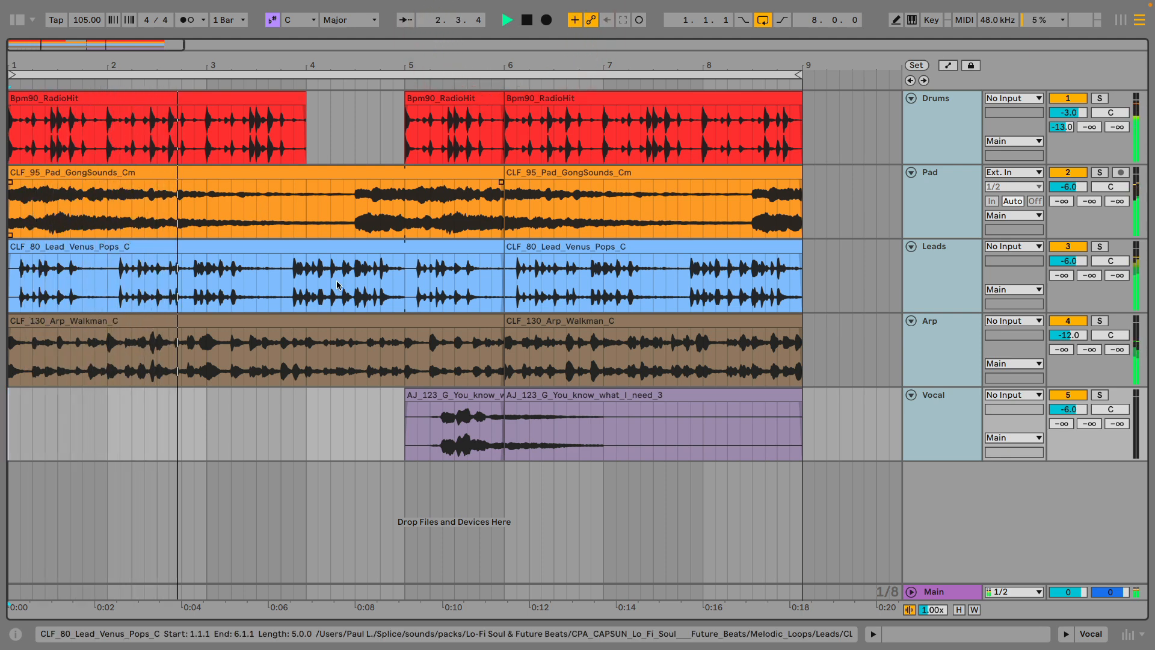
left_click(943, 341)
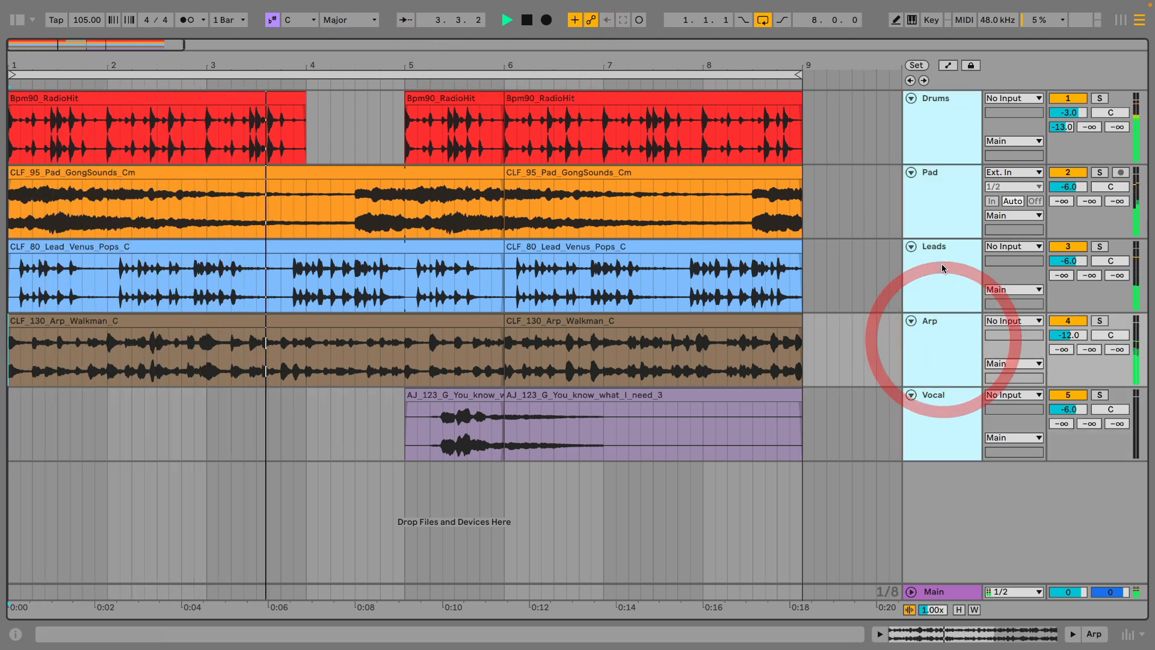
left_click(916, 271)
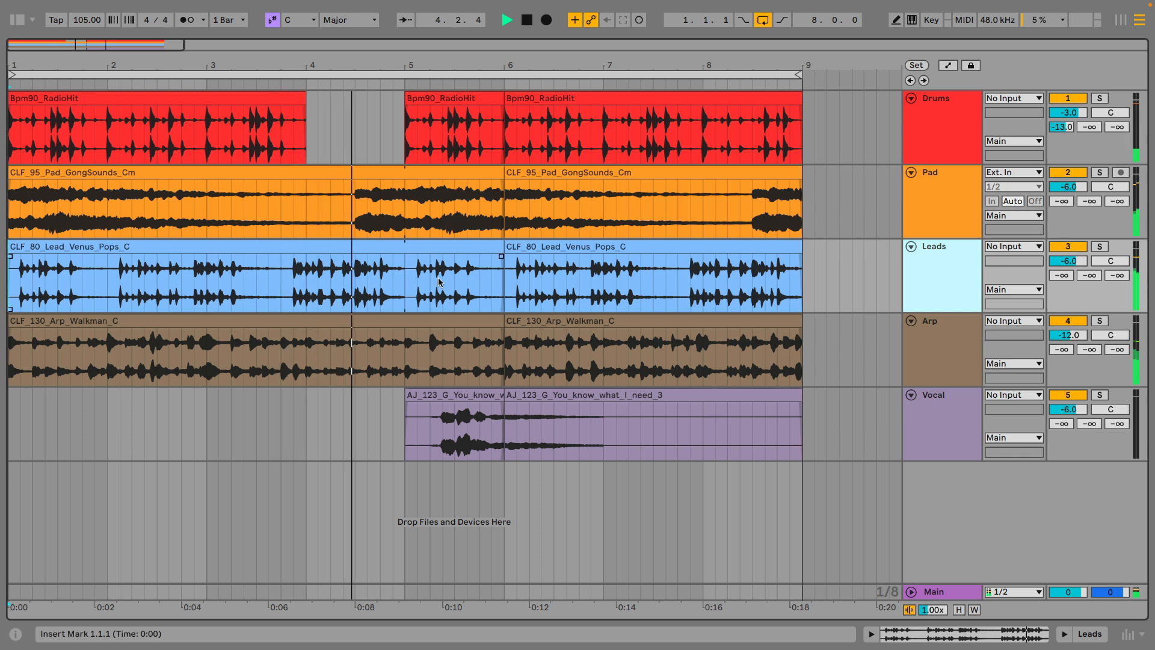
- Trim the start of the first Leads clip to bar 5 and select the shortened clip
left_click(30, 246)
left_click_drag(14, 247, 401, 256)
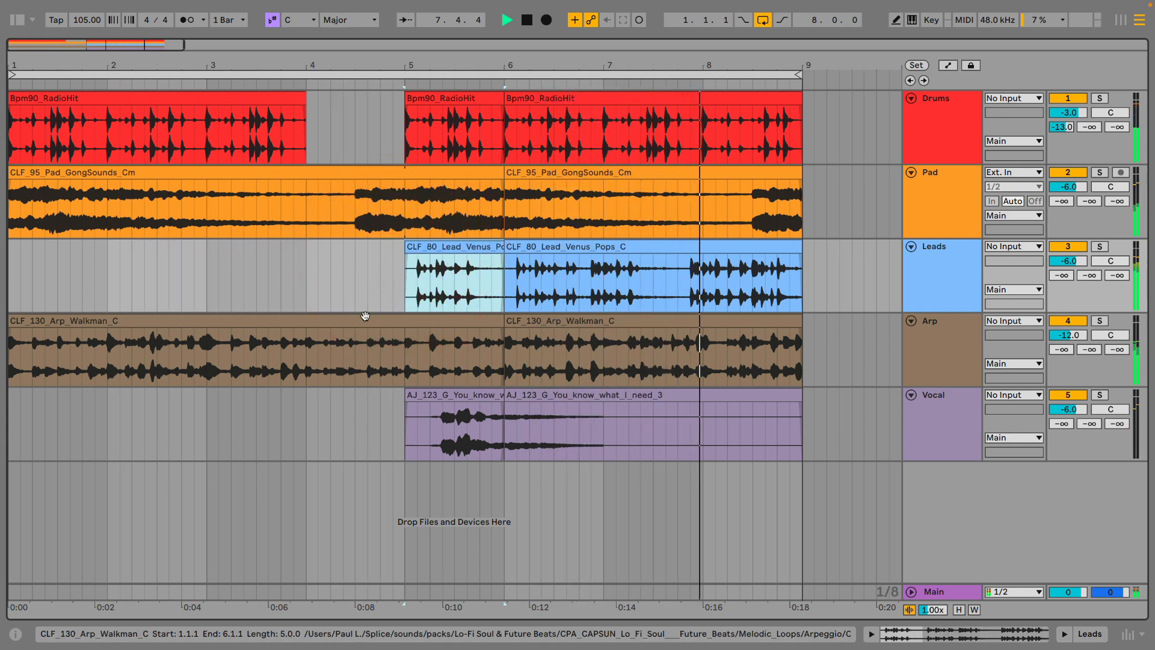
left_click(420, 252)
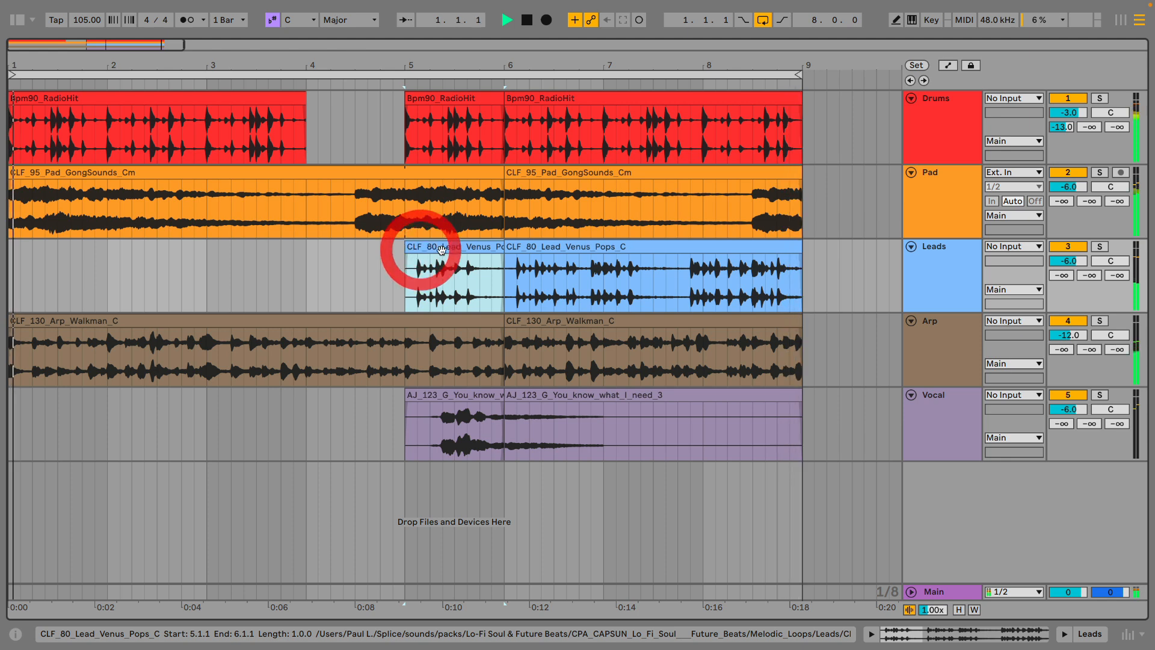
- Solo the Leads track and open the clip between bars 5 and 6 for detailed editing
left_click(1101, 246)
left_click(461, 250)
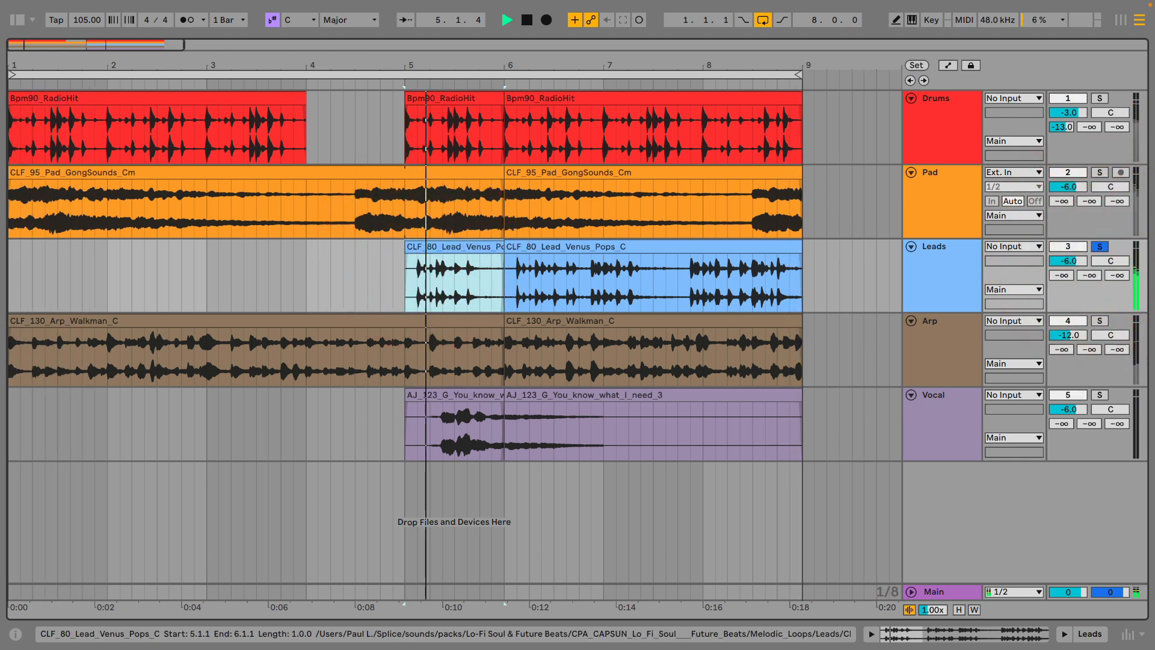
double_click(447, 249)
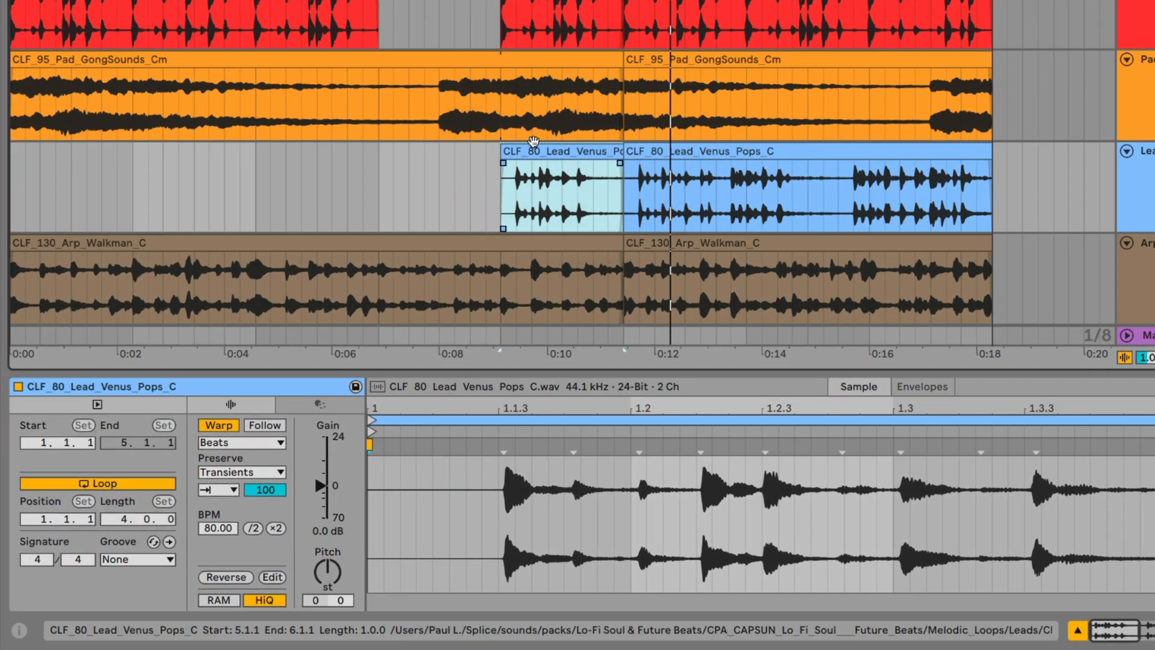
- Transpose the Leads clip between bars 5 and 6 up by 12 semitones
left_click(738, 149)
left_click(549, 151)
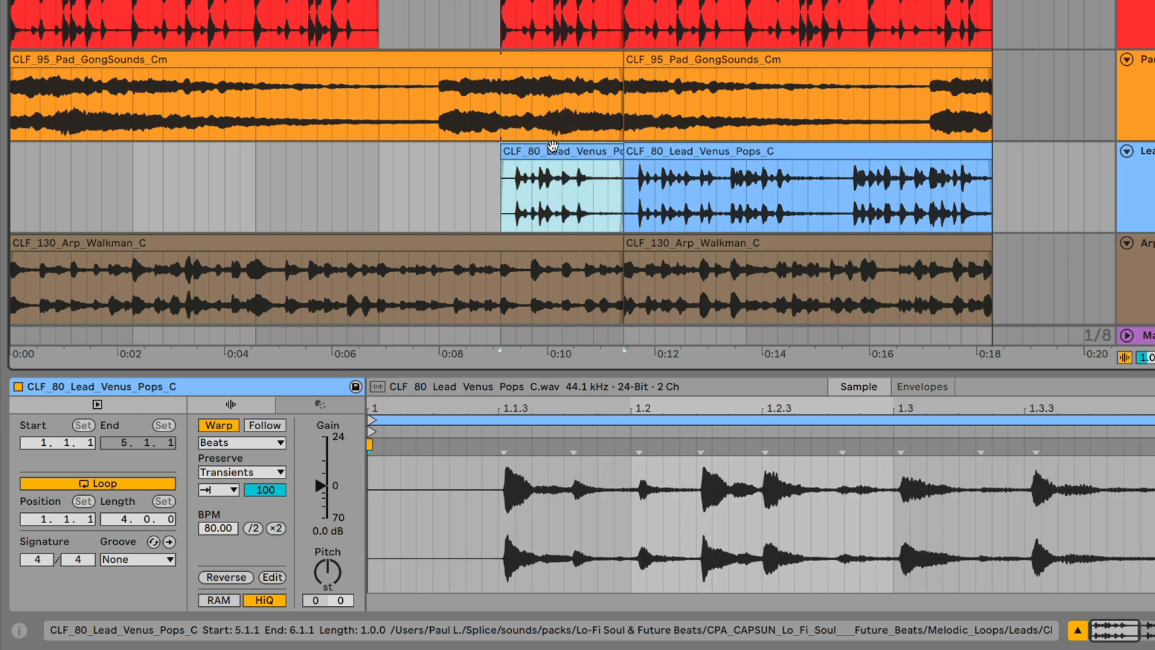
left_click_drag(328, 572, 328, 564)
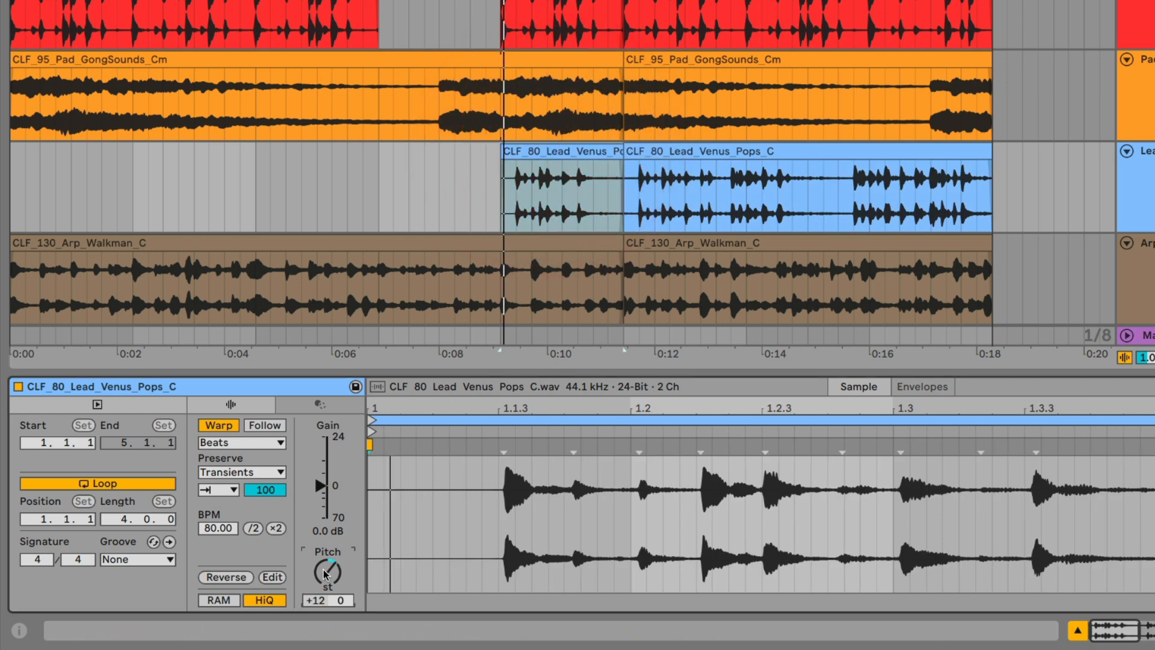
- Compare the transposed clip's settings with the Leads clip at bar 6, and reset the transposed clip's pitch to 0 semitones
left_click(783, 280)
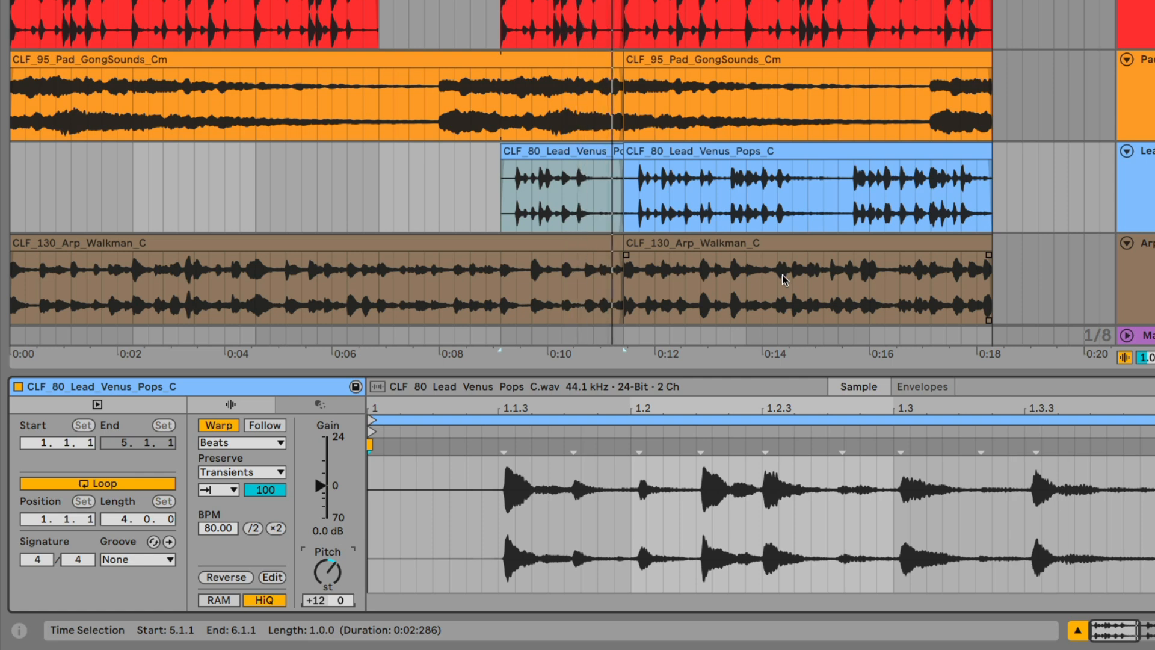
left_click(805, 152)
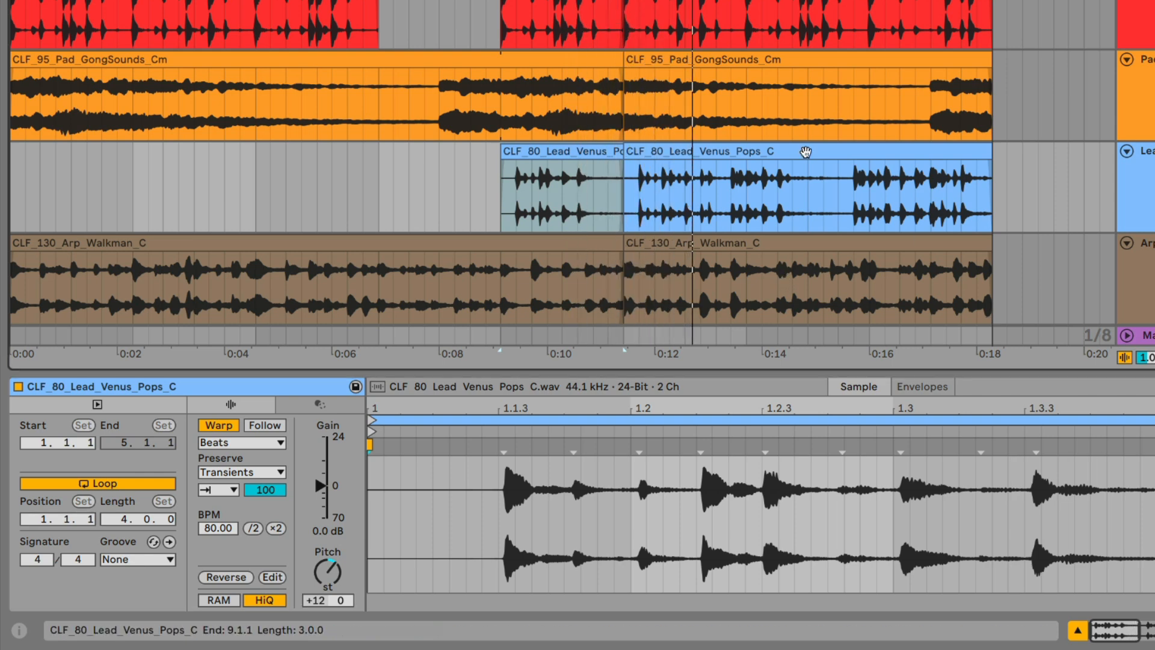
left_click(763, 151)
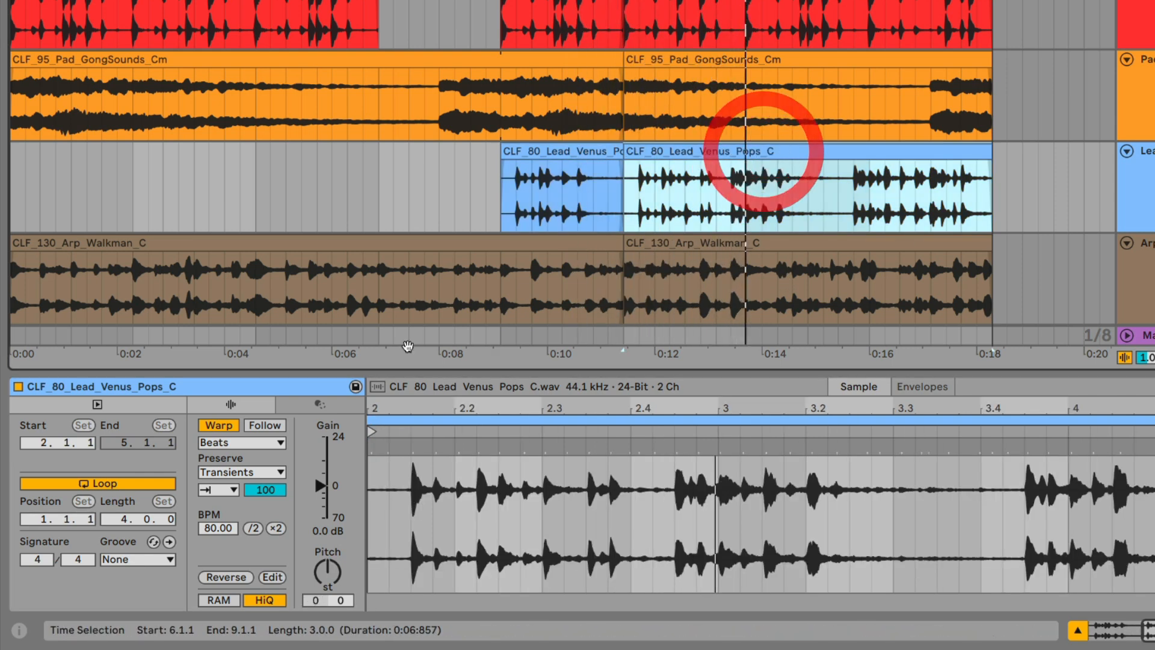
left_click(547, 154)
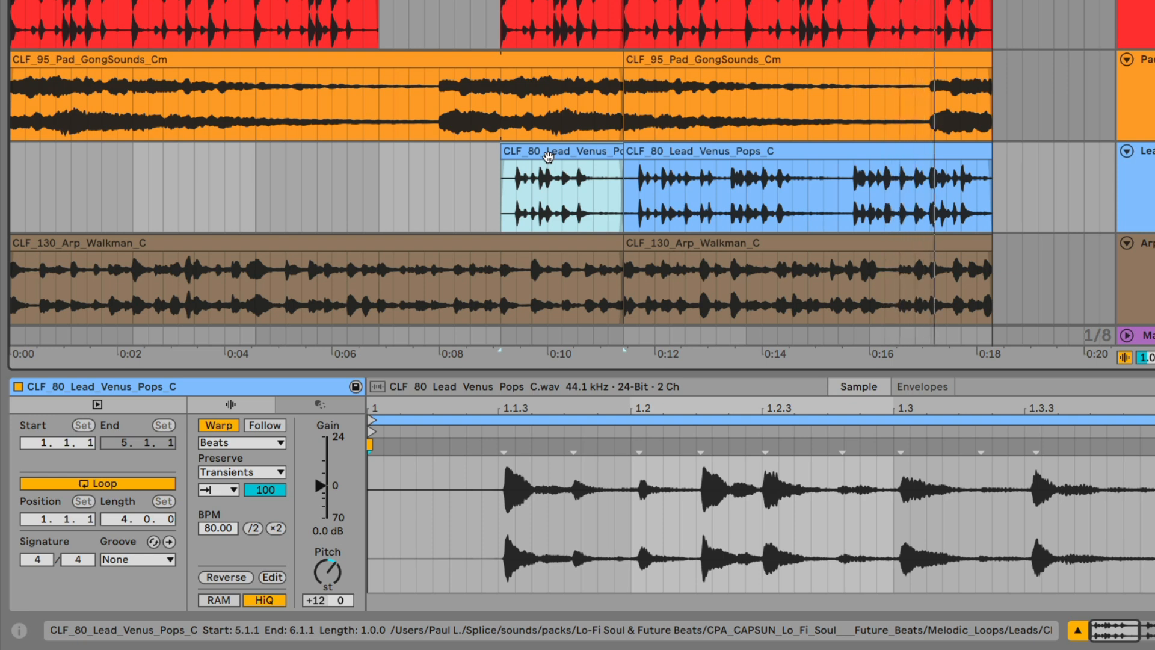
double_click(321, 570)
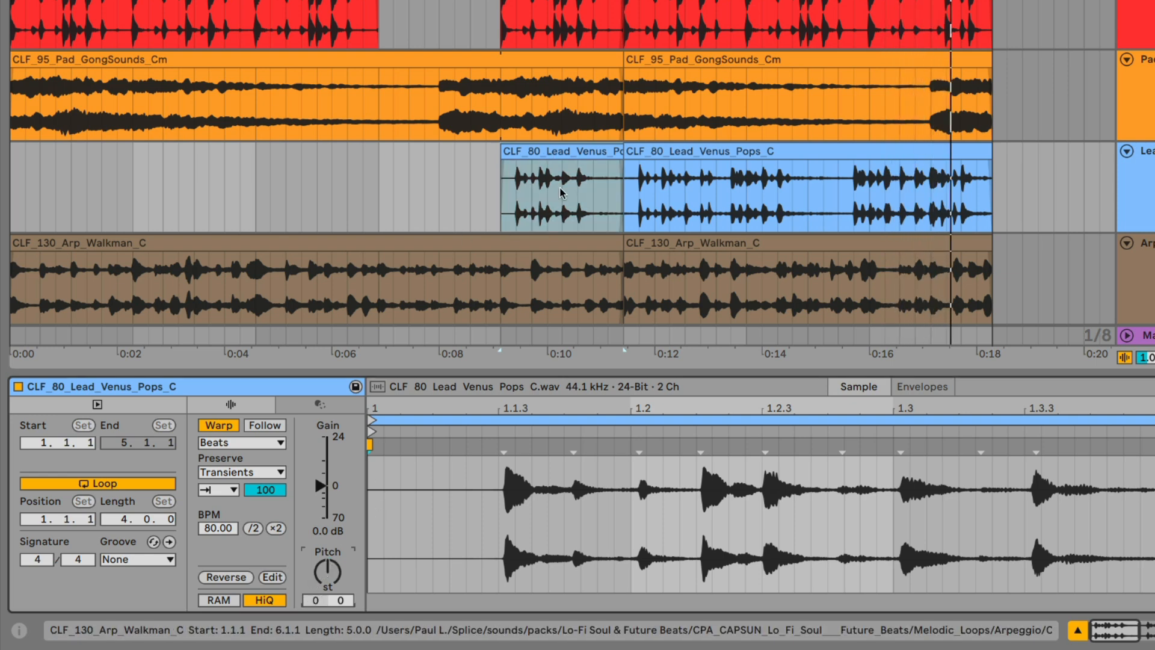
- Shorten the sample loop of the Leads clip at bar 5 to one bar, from 1 to 2
left_click(549, 152)
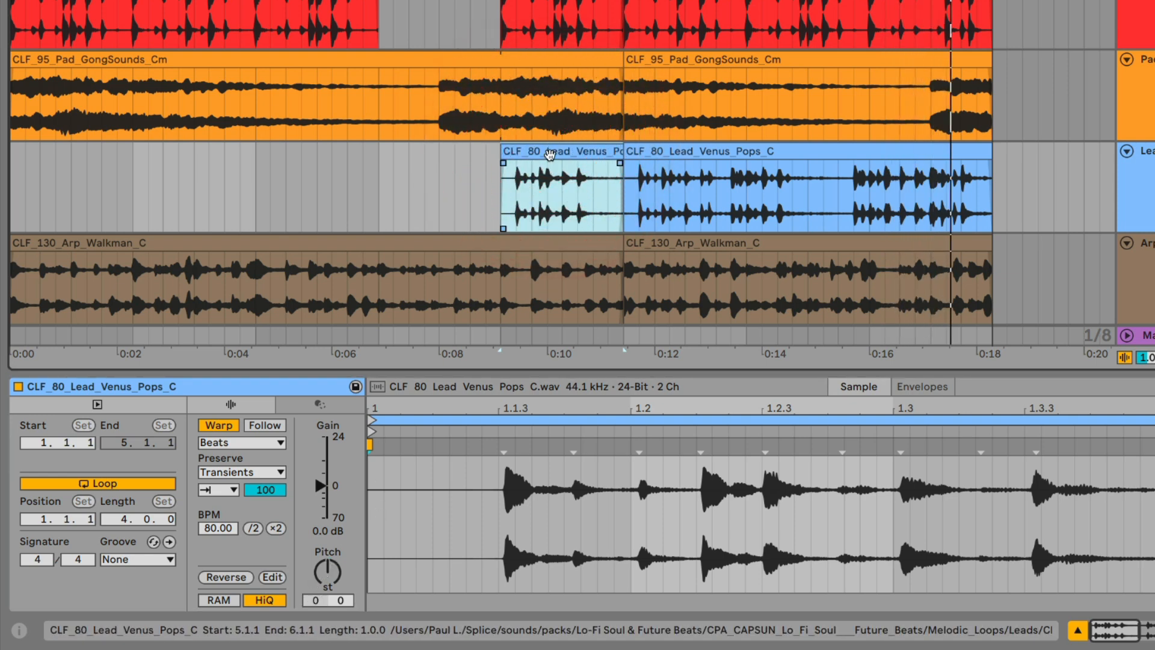
left_click(549, 155)
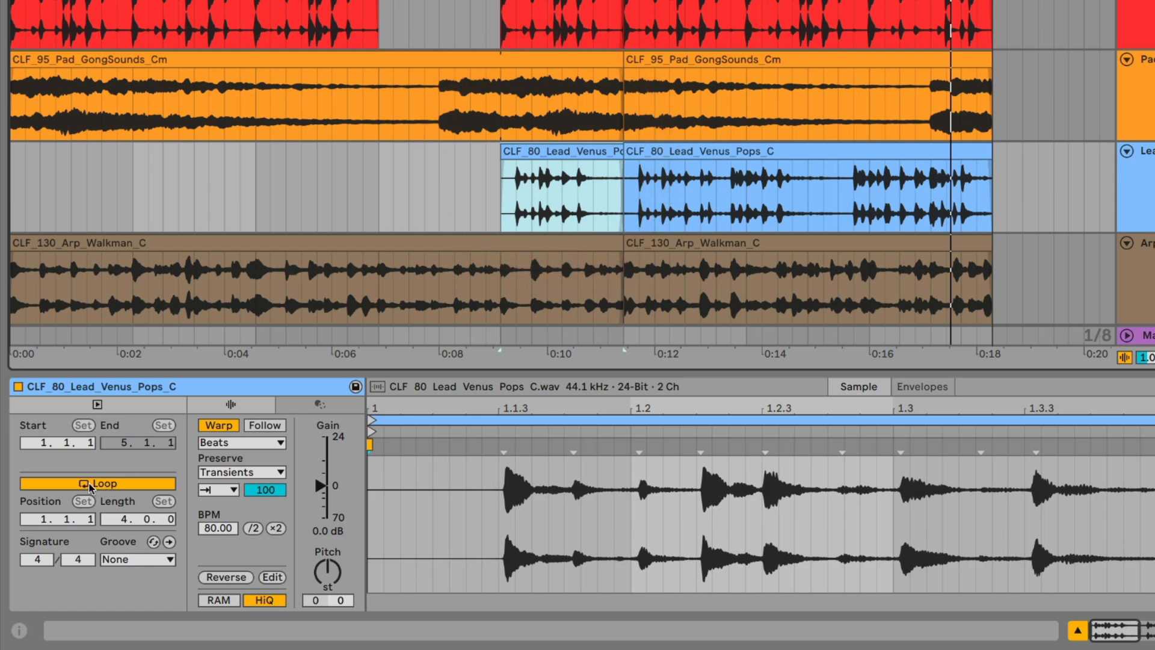
left_click_drag(524, 410, 524, 391)
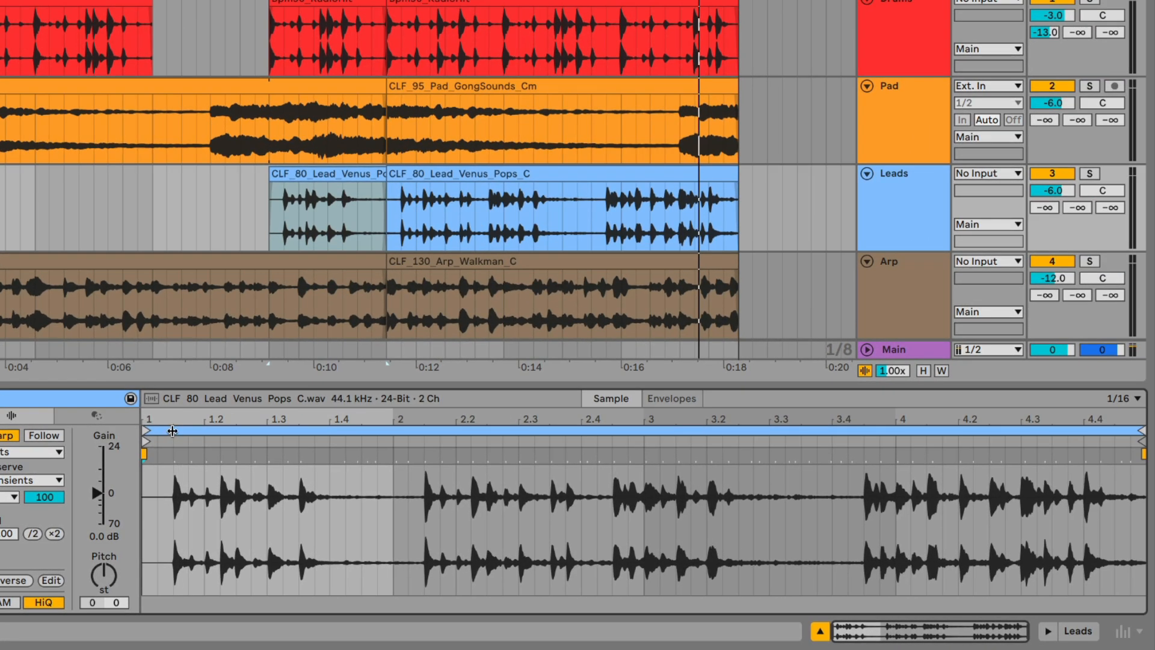
left_click(173, 431)
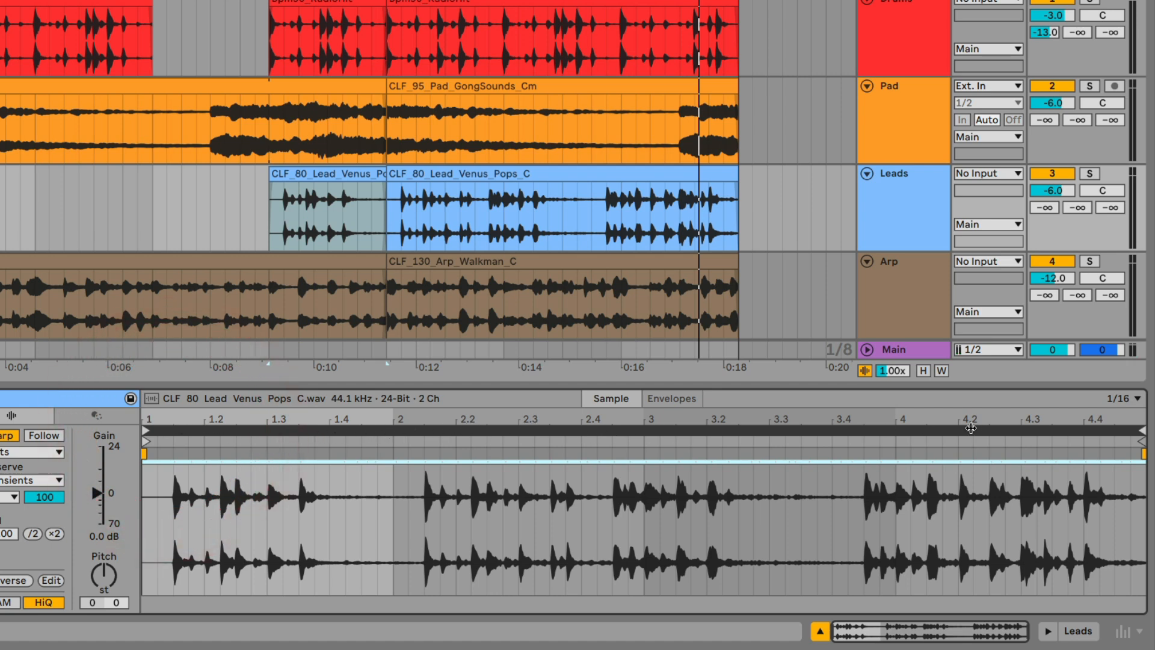
left_click_drag(1143, 430, 381, 426)
left_click(320, 169)
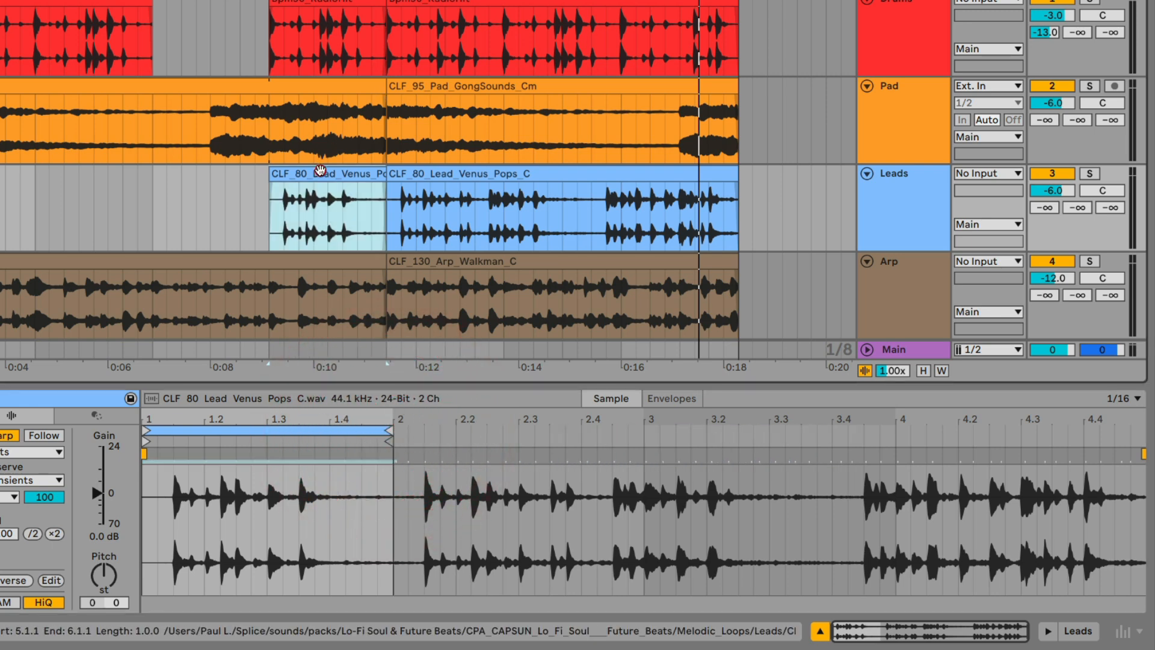
left_click(292, 432)
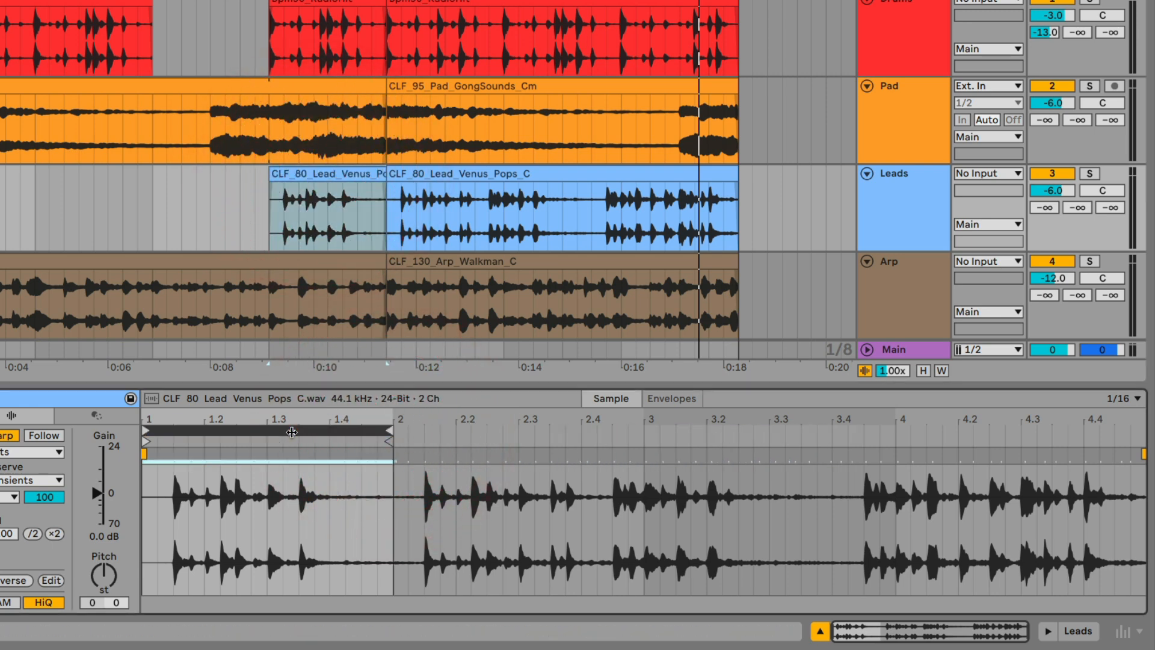
left_click(381, 173)
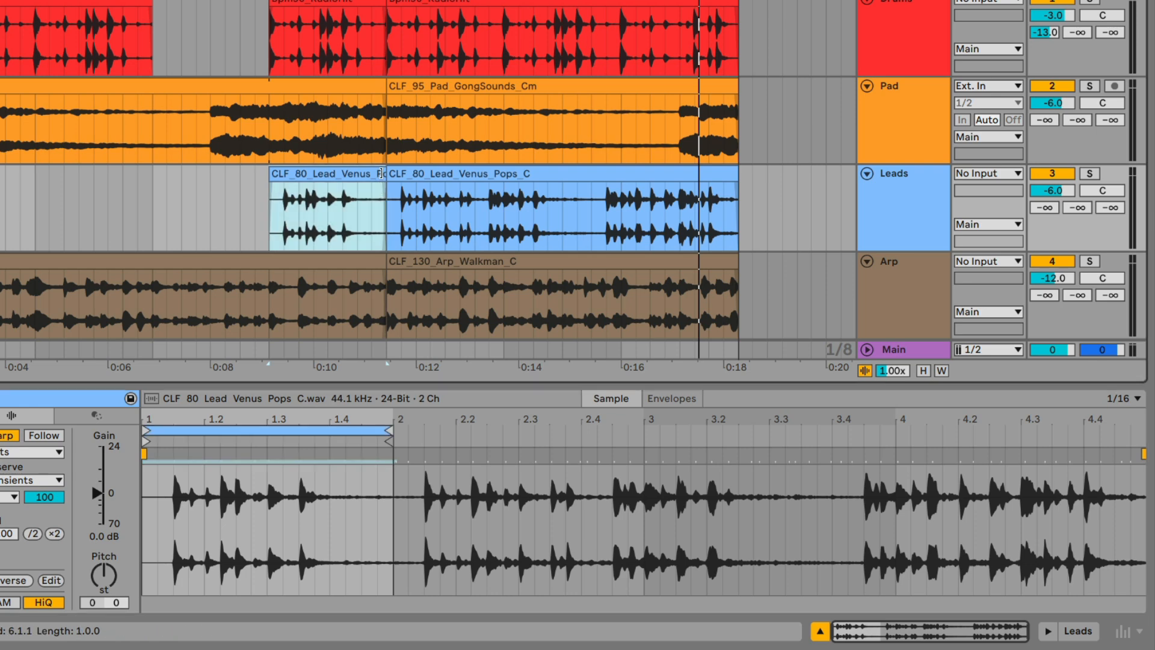
- Try extending the one-bar looped Leads clip to bar 9, and undo the extension
left_click_drag(386, 173, 720, 172)
key("space")
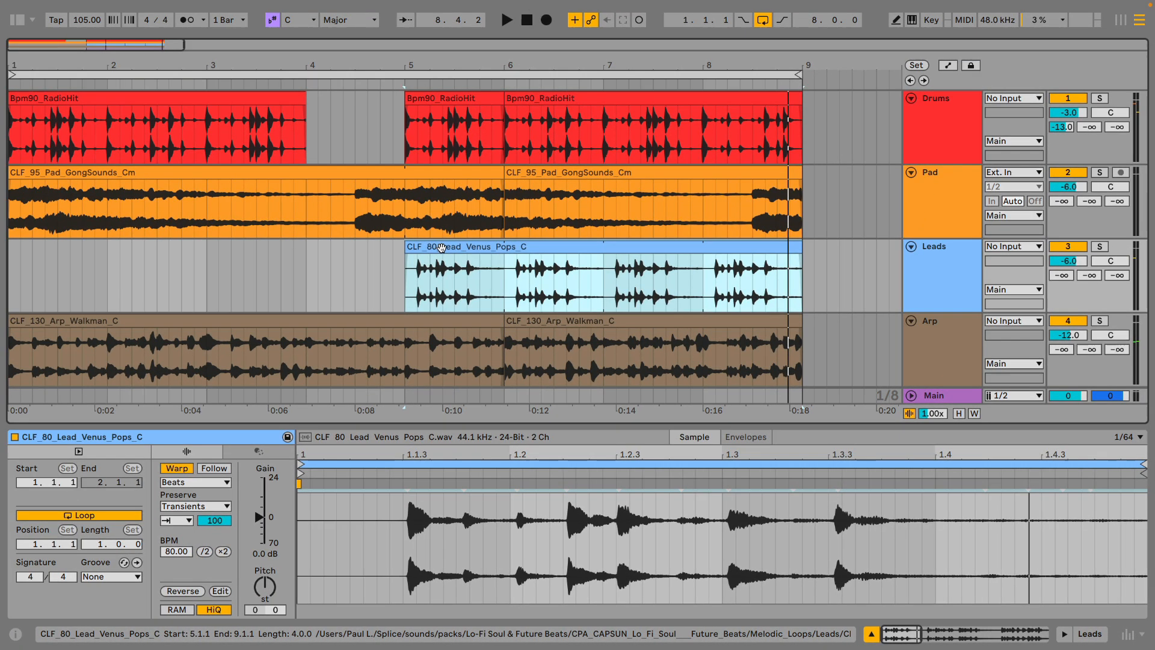
key("super+z")
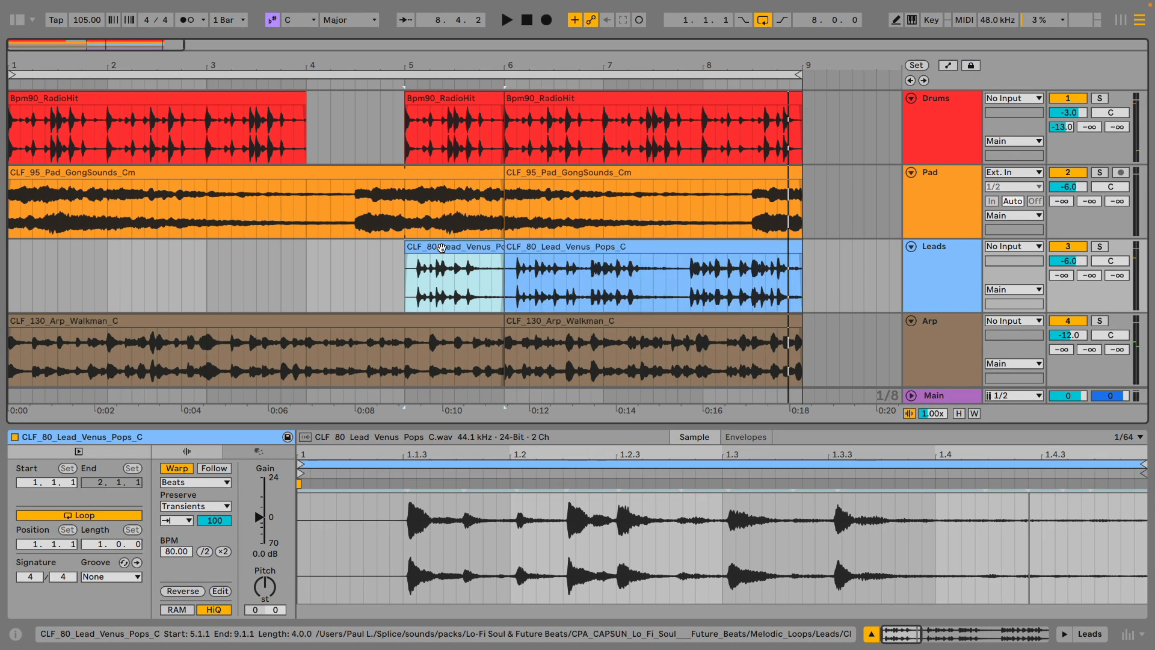
- Move the one-bar Leads clip to bar 1 and select the Leads clip starting at bar 6
left_click_drag(452, 247, 58, 252)
left_click(516, 250)
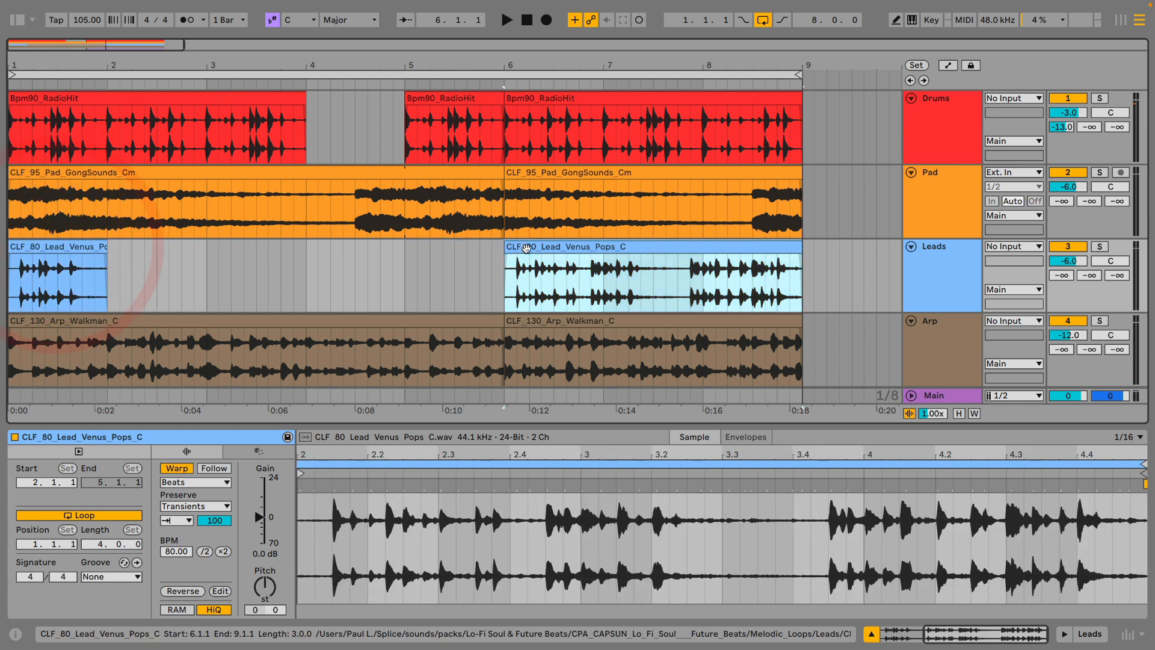
left_click(551, 249)
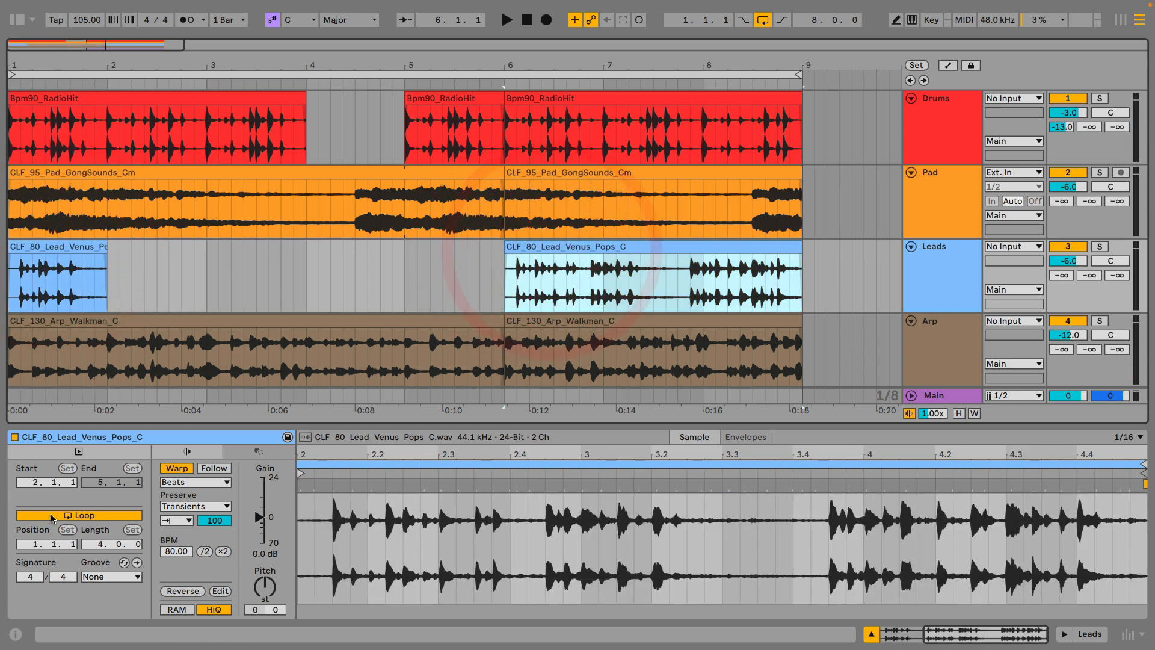
- Extend the start of the bar 6 Leads clip back to bar 5 and highlight most of its first bar in the sample
double_click(573, 464)
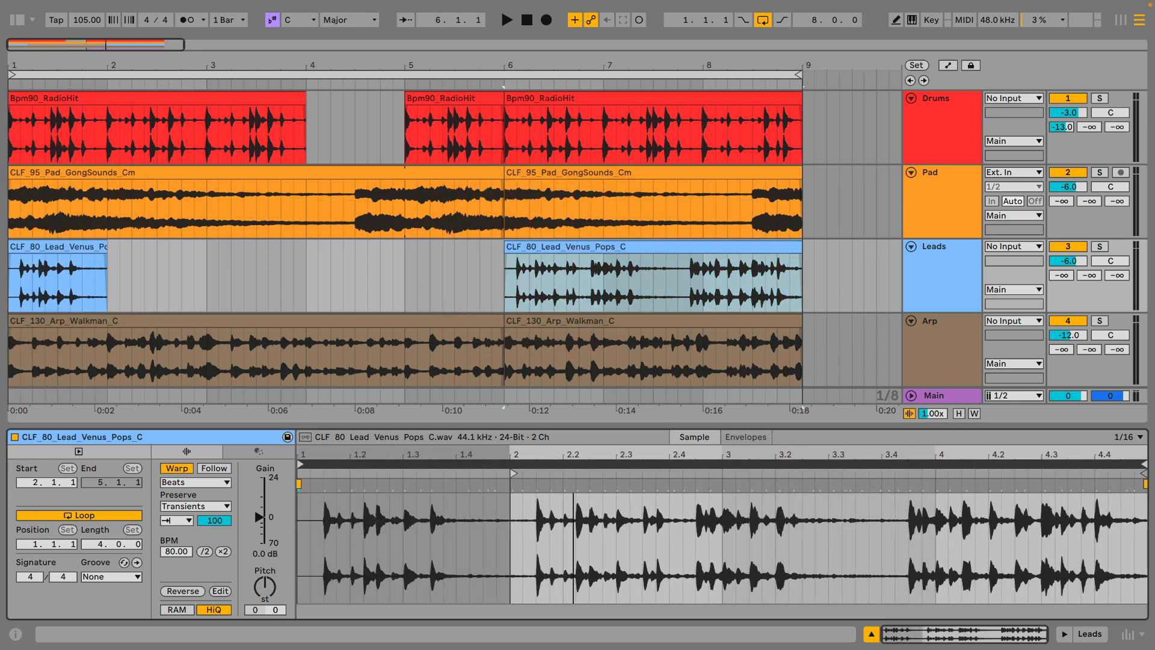
left_click(516, 466)
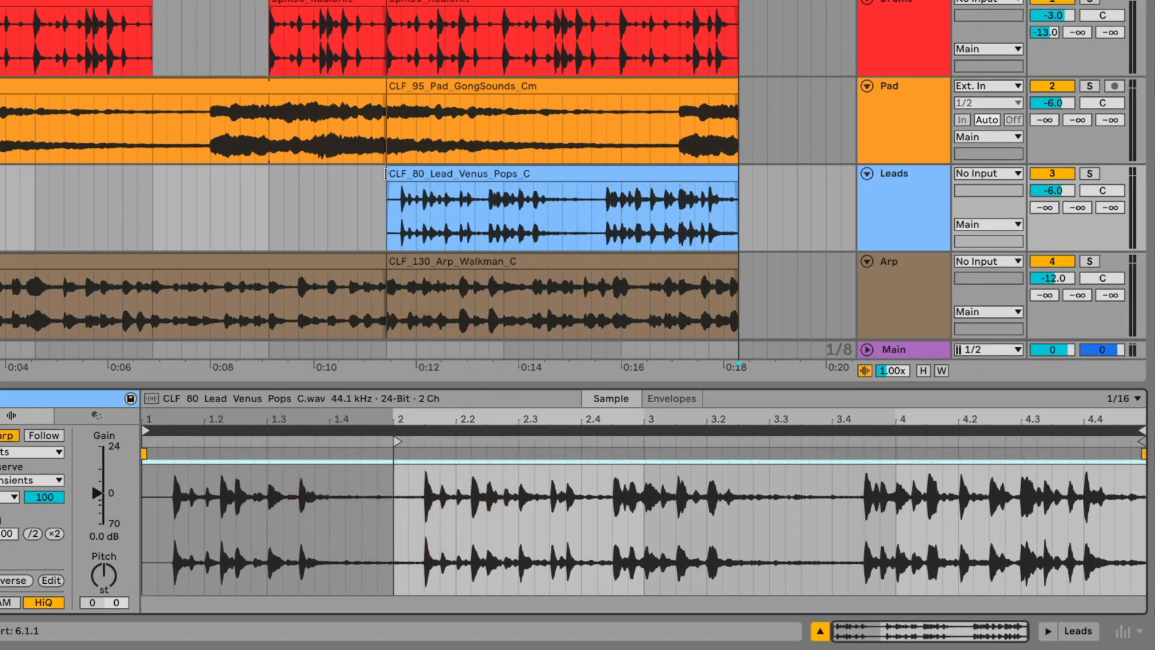
left_click_drag(385, 174, 270, 176)
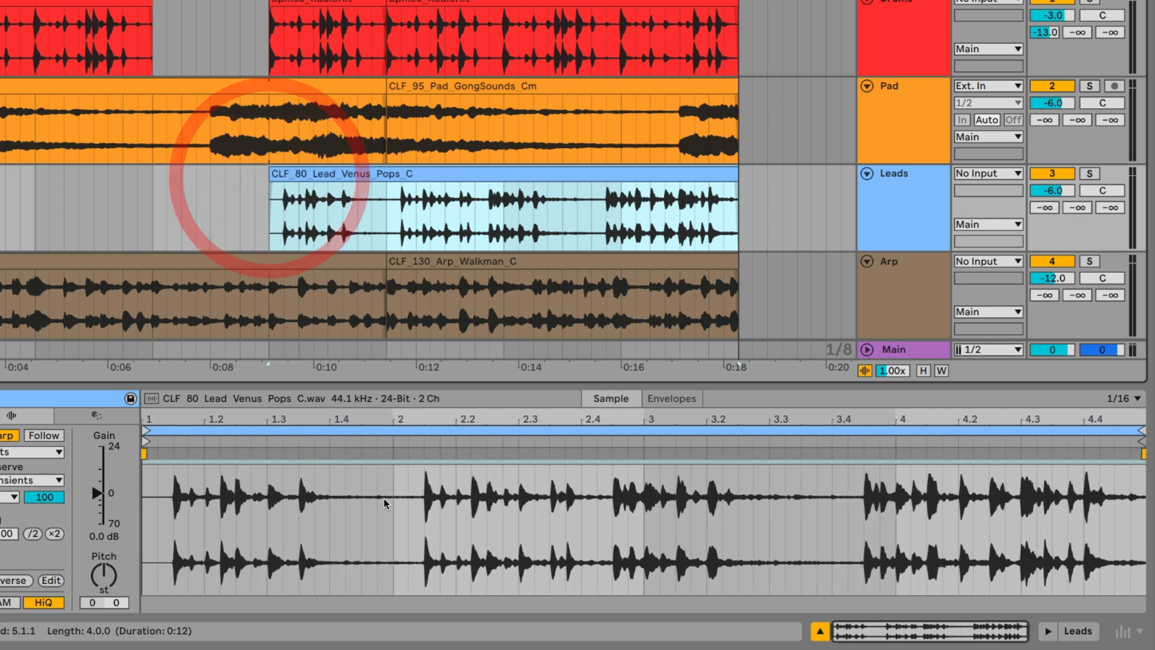
left_click_drag(385, 502, 176, 486)
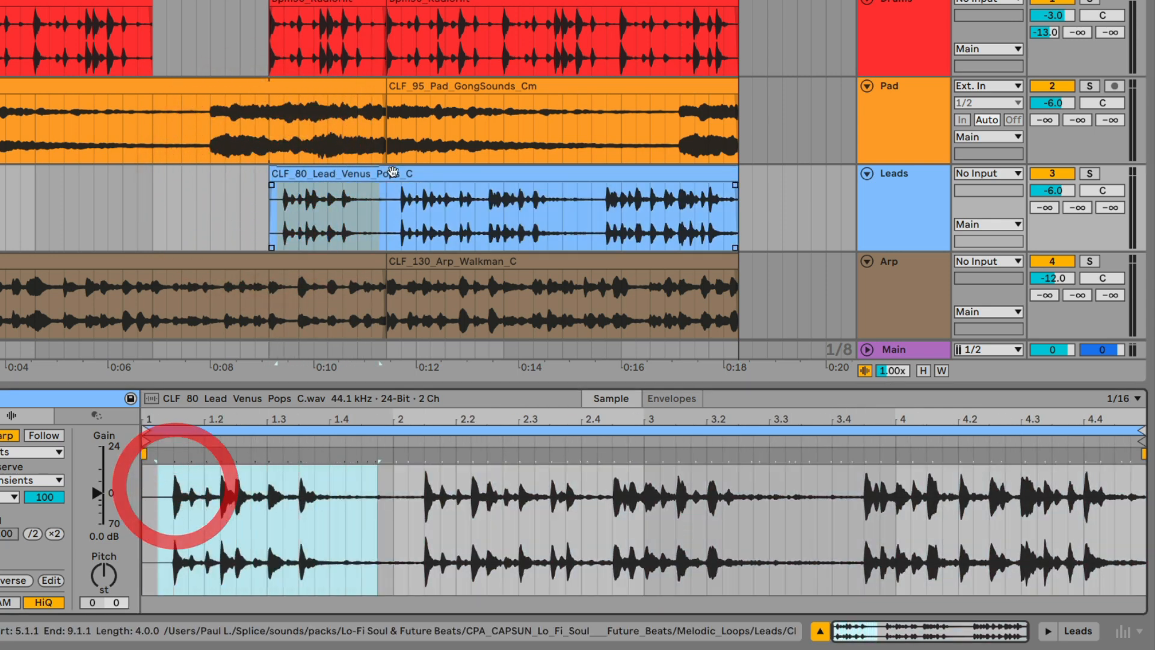
left_click(391, 173)
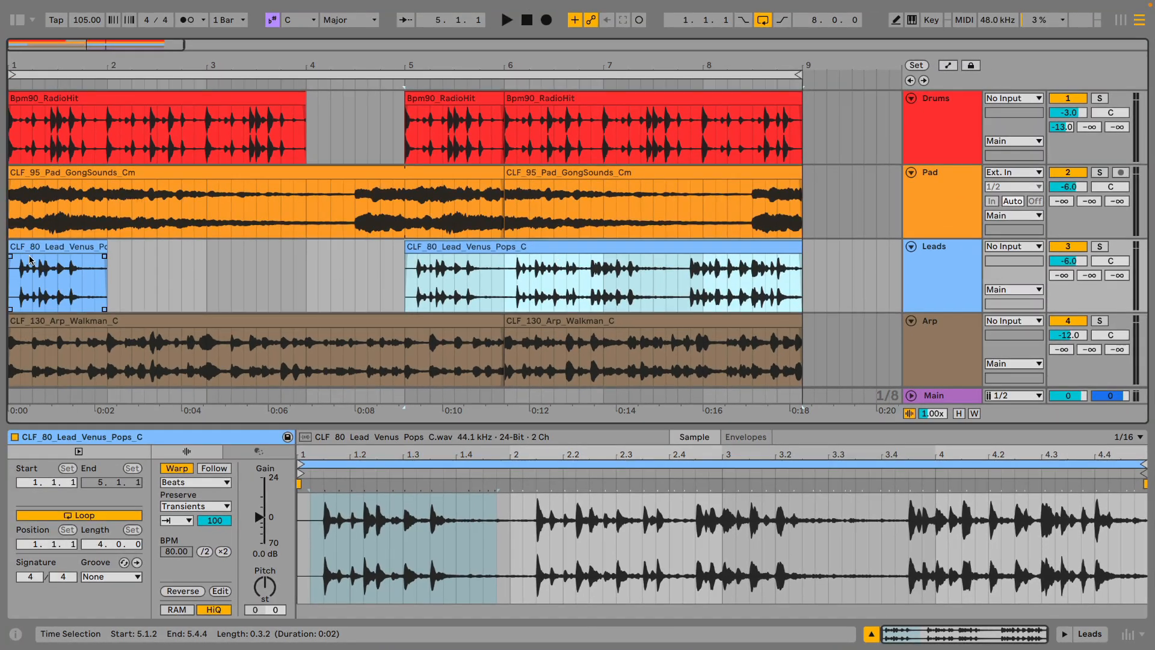
- Extend the one-bar looped Leads clip at bar 1 so that it repeats up to bar 5
left_click(31, 259)
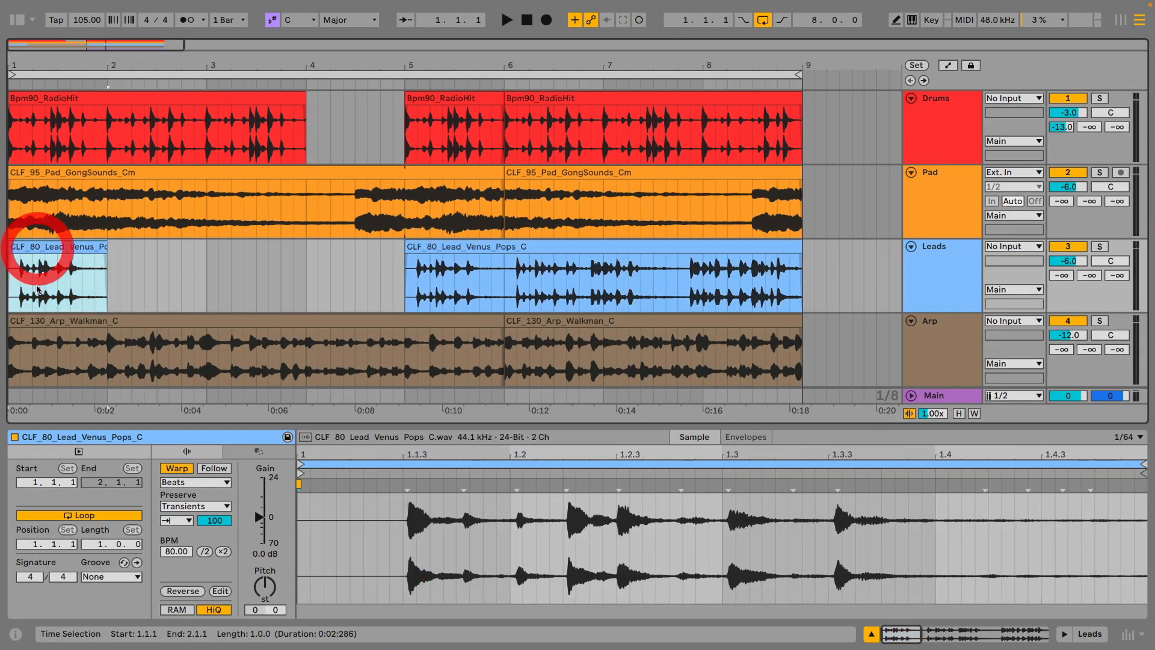
left_click_drag(375, 458, 374, 434)
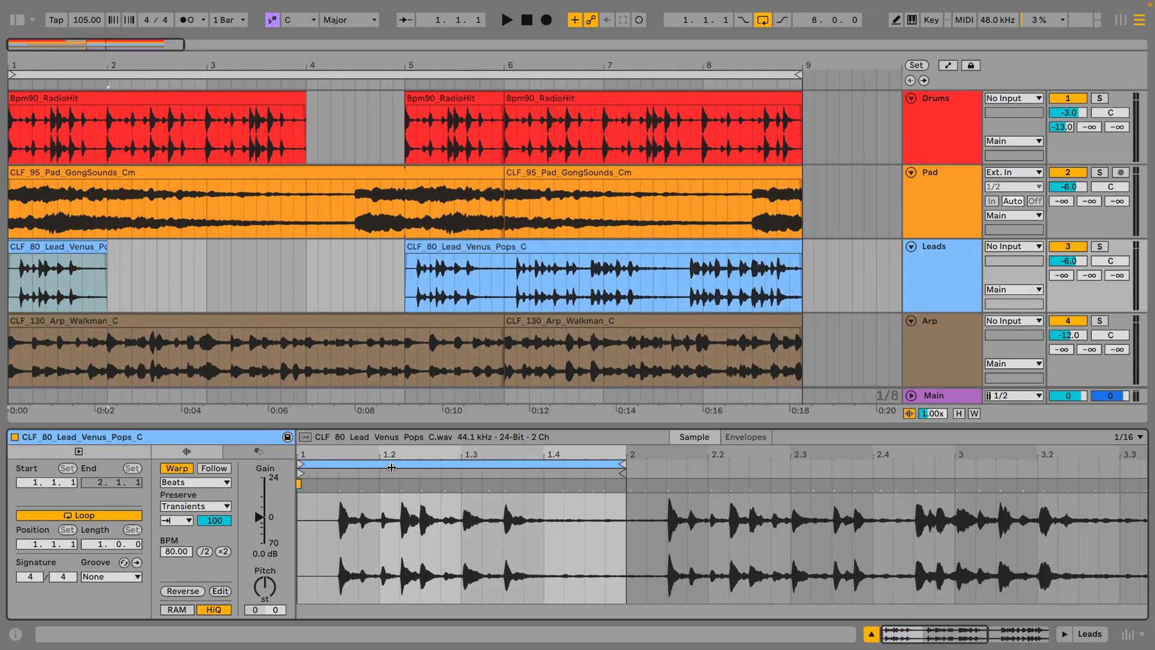
left_click(391, 468)
key("space")
key("space")
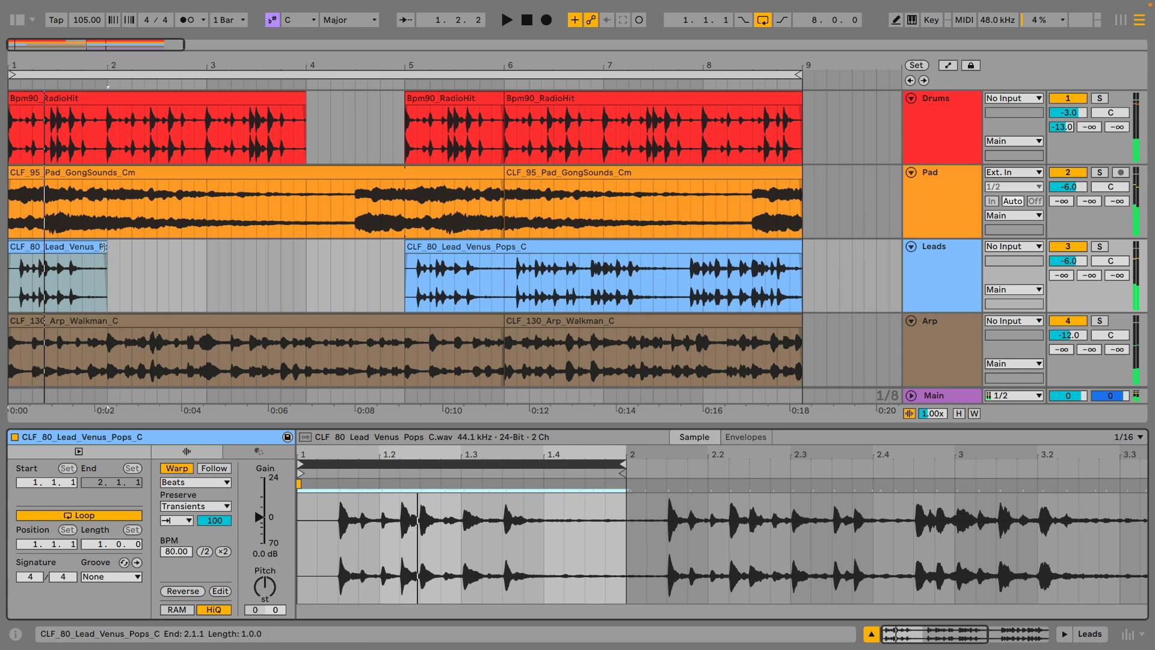
left_click_drag(104, 247, 404, 247)
left_click(322, 242)
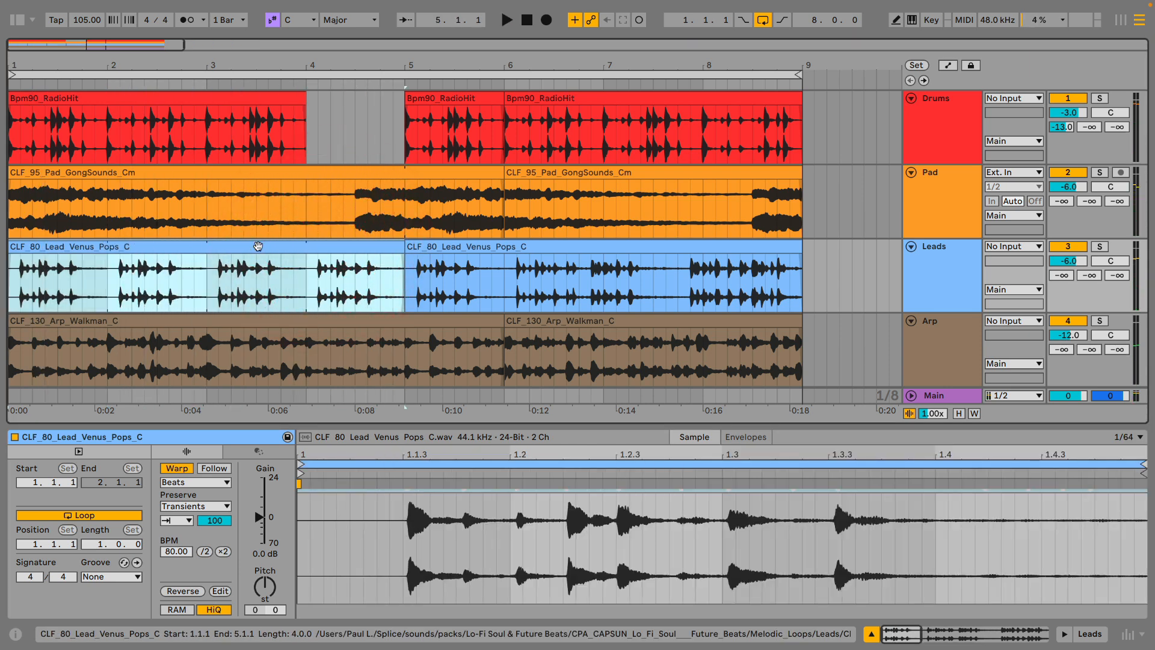
- Play the arrangement from bar 1 to check how the looped Leads clip sounds with the other tracks
left_click(450, 247)
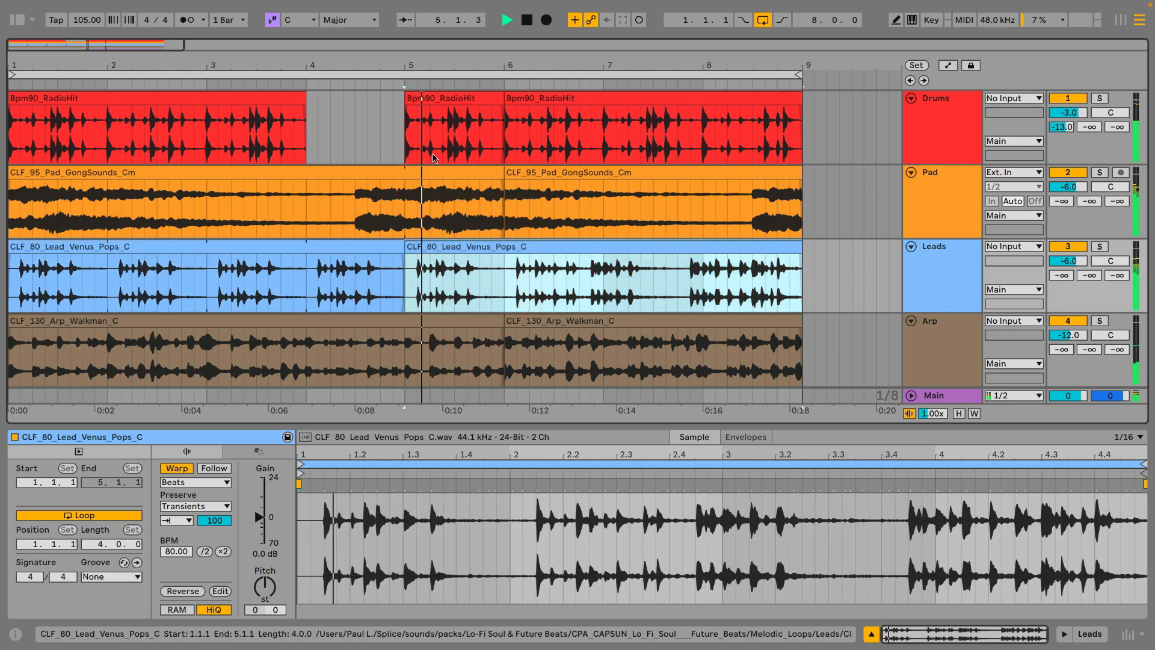
left_click(511, 21)
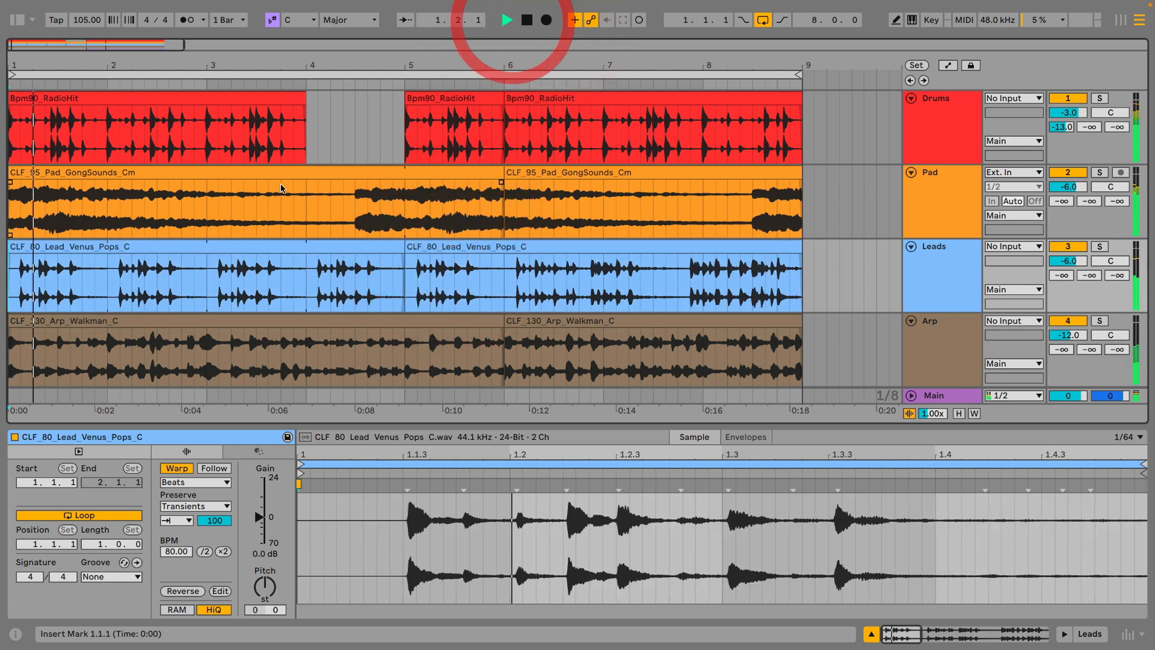
scroll(512, 234, "down", 5)
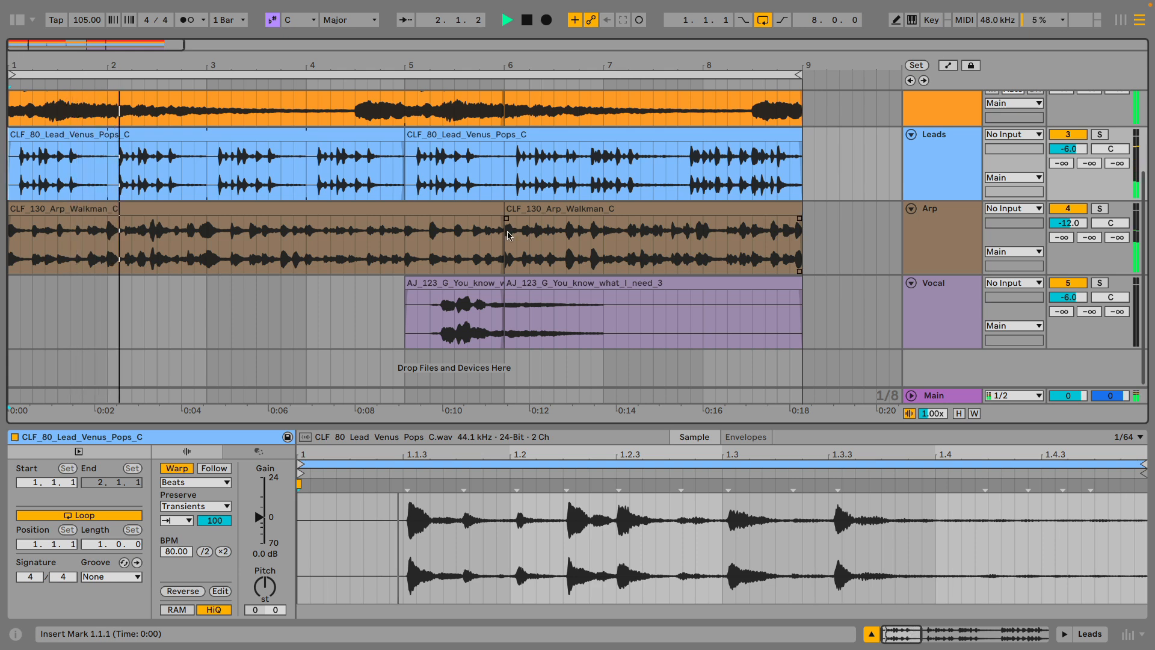
scroll(512, 234, "up", 3)
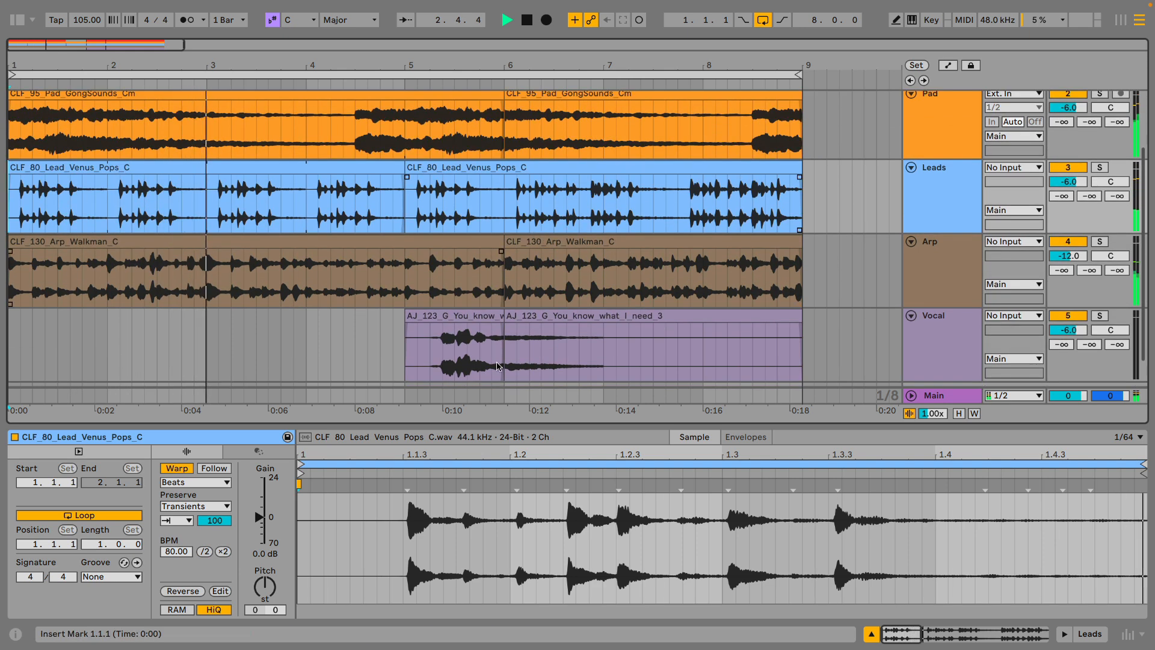
- Copy the one-bar Vocal clip at bar 5 and paste it at bar 2 of the Vocal track
left_click(436, 319)
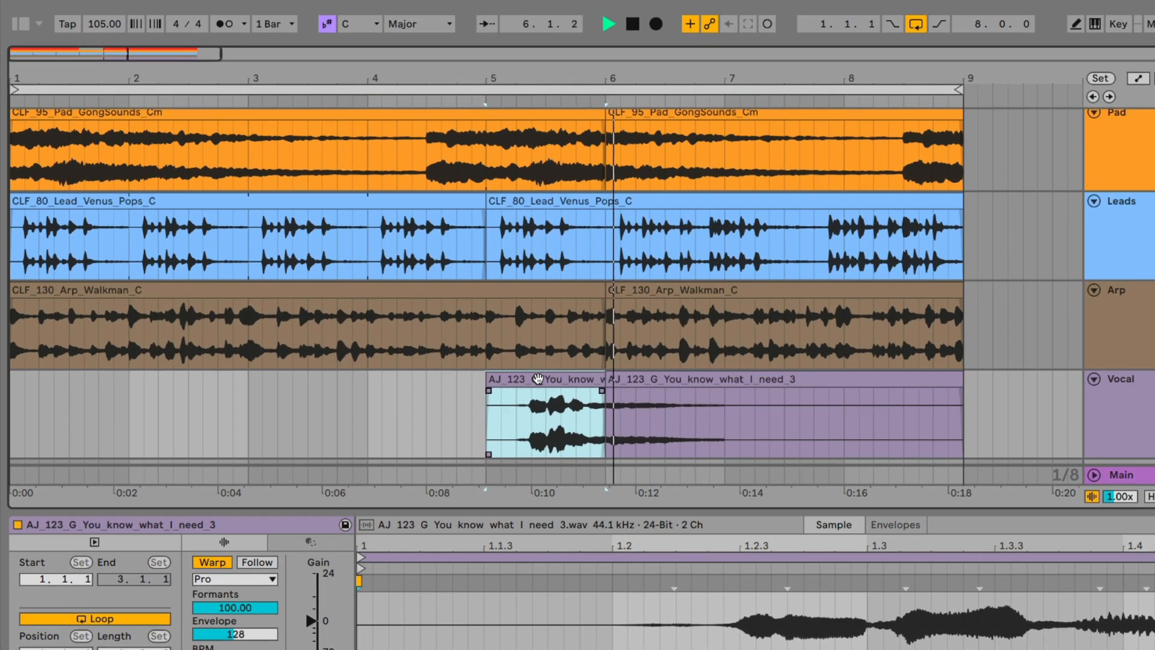
key("space")
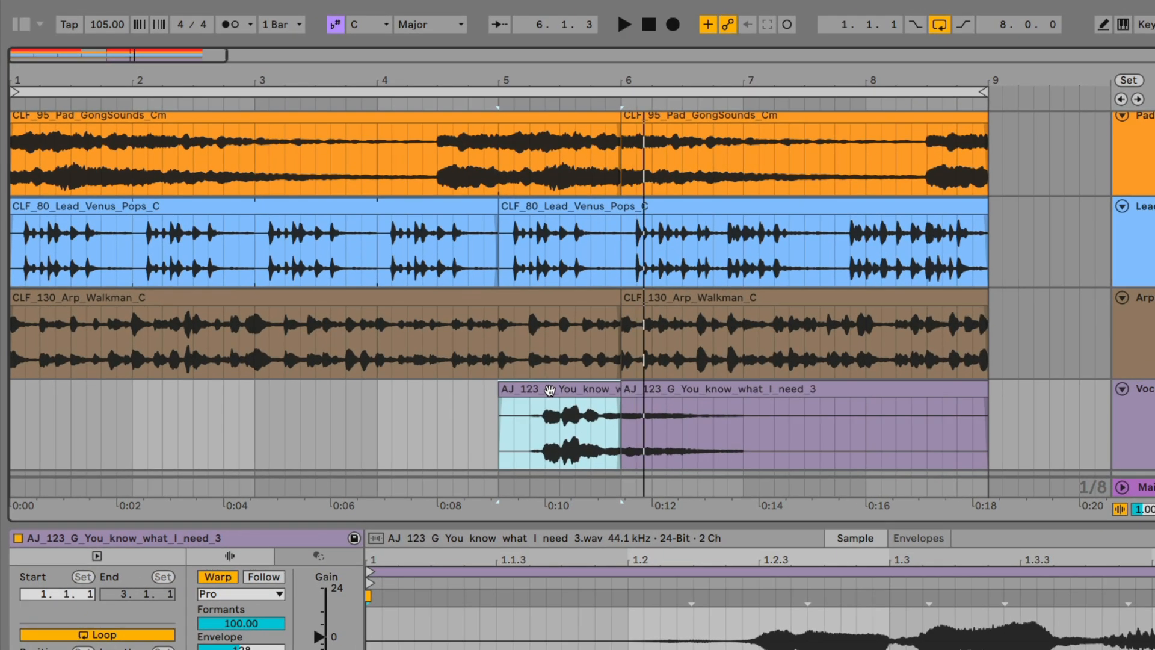
scroll(549, 392, "down", 2)
left_click(554, 349)
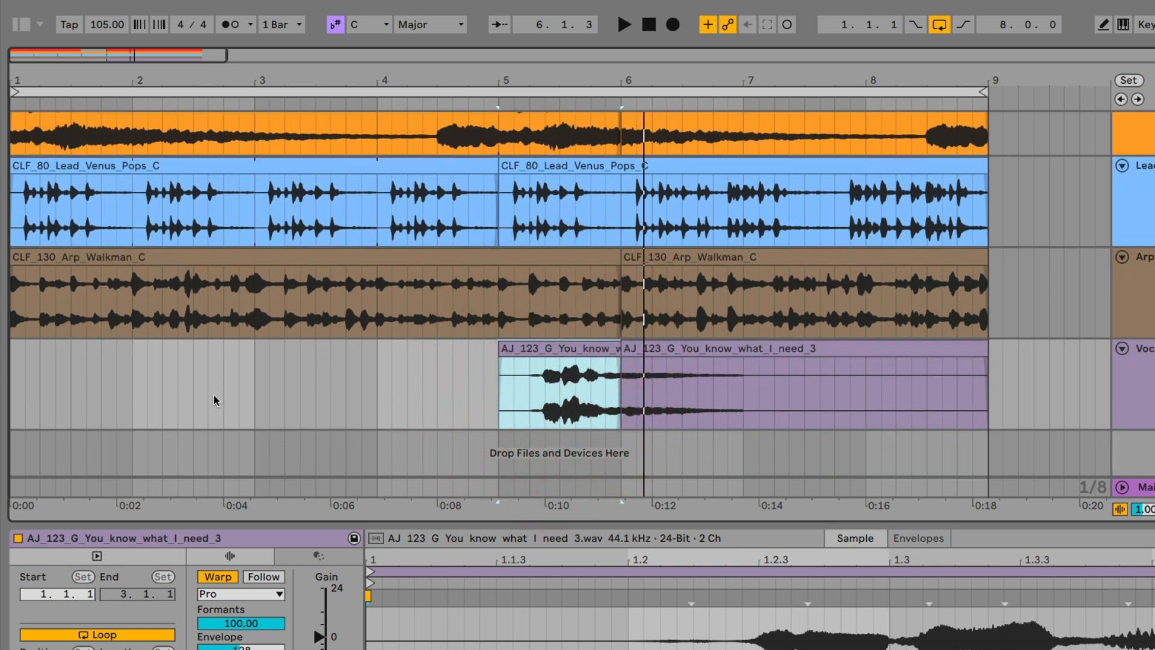
left_click(143, 369)
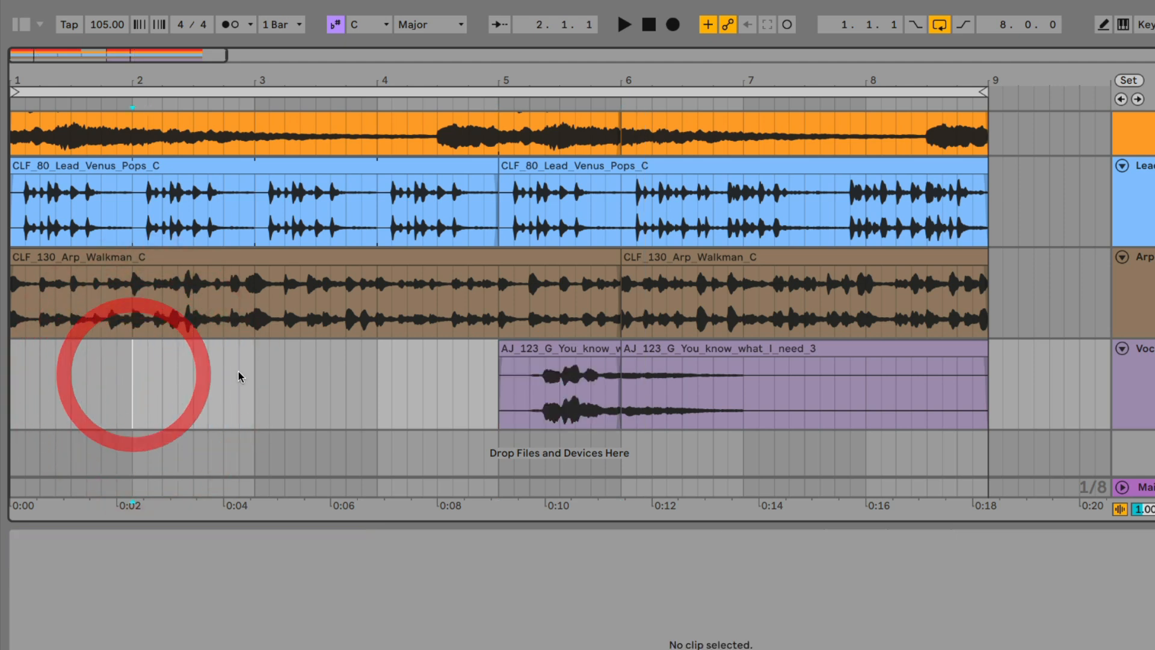
left_click(238, 372)
left_click(134, 370)
key("ctrl+v")
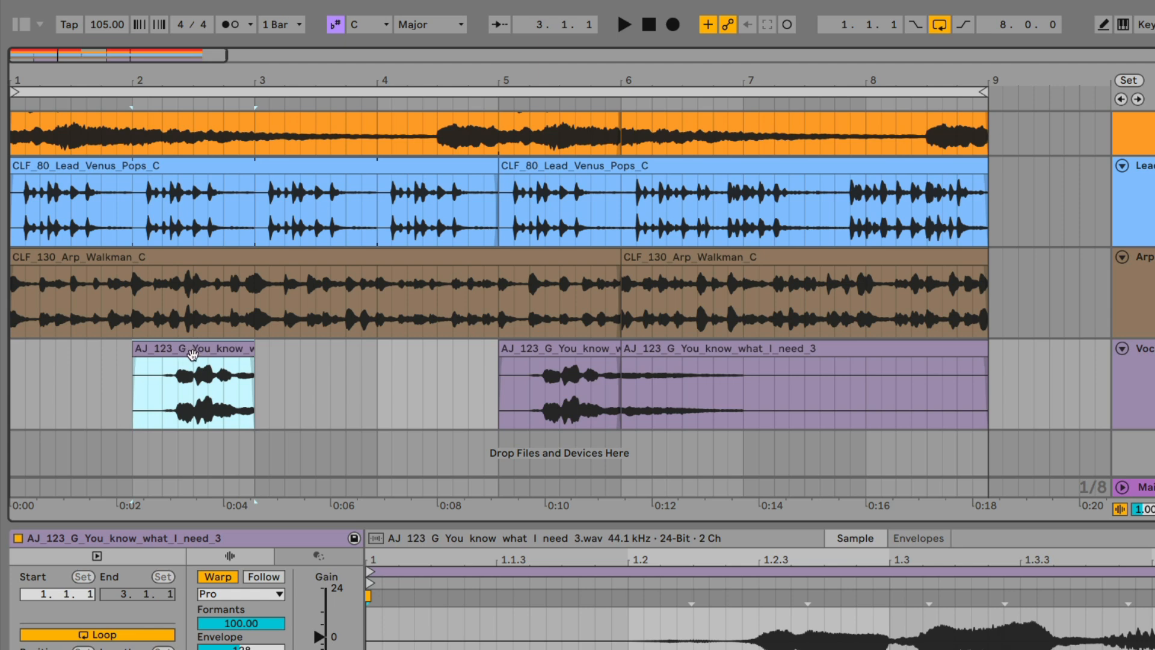
- Duplicate the bar 2 Vocal clip to bar 4, and trim both copies to end on their bar's fourth beat
left_click_drag(193, 354, 440, 350)
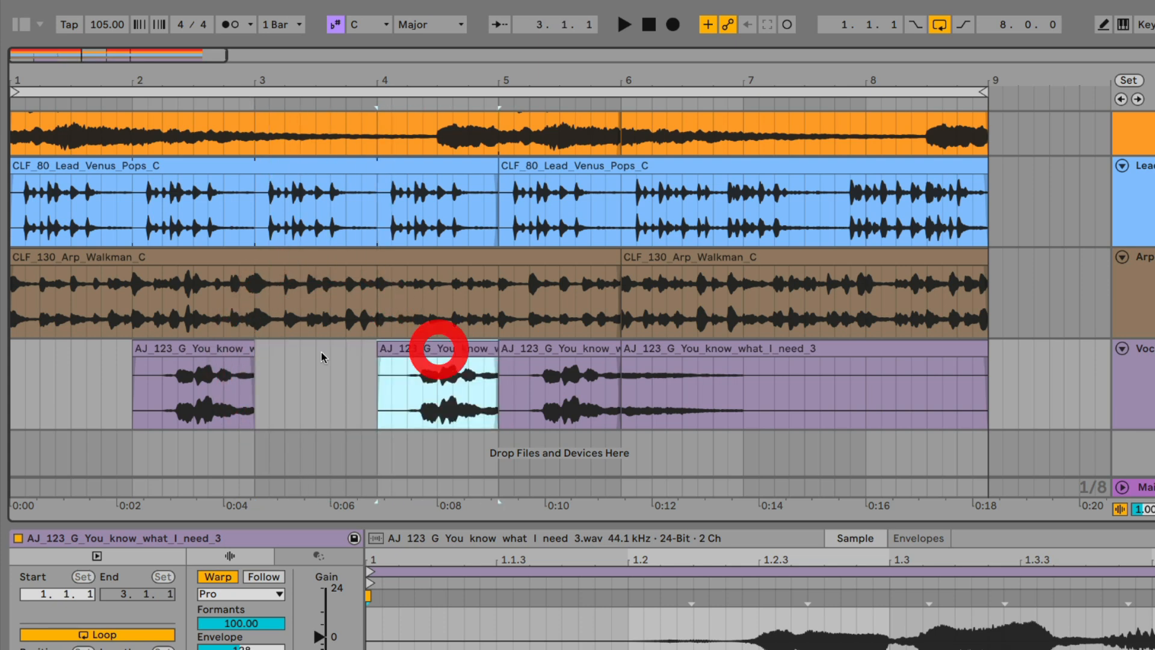
left_click_drag(254, 352, 222, 350)
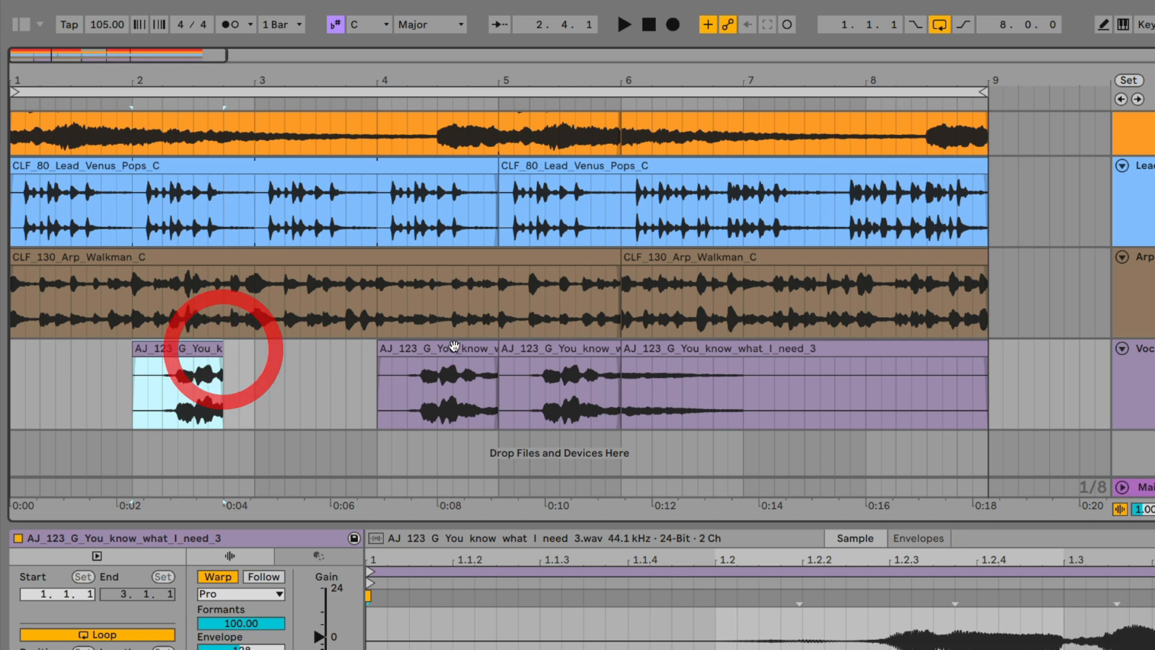
left_click_drag(498, 352, 468, 348)
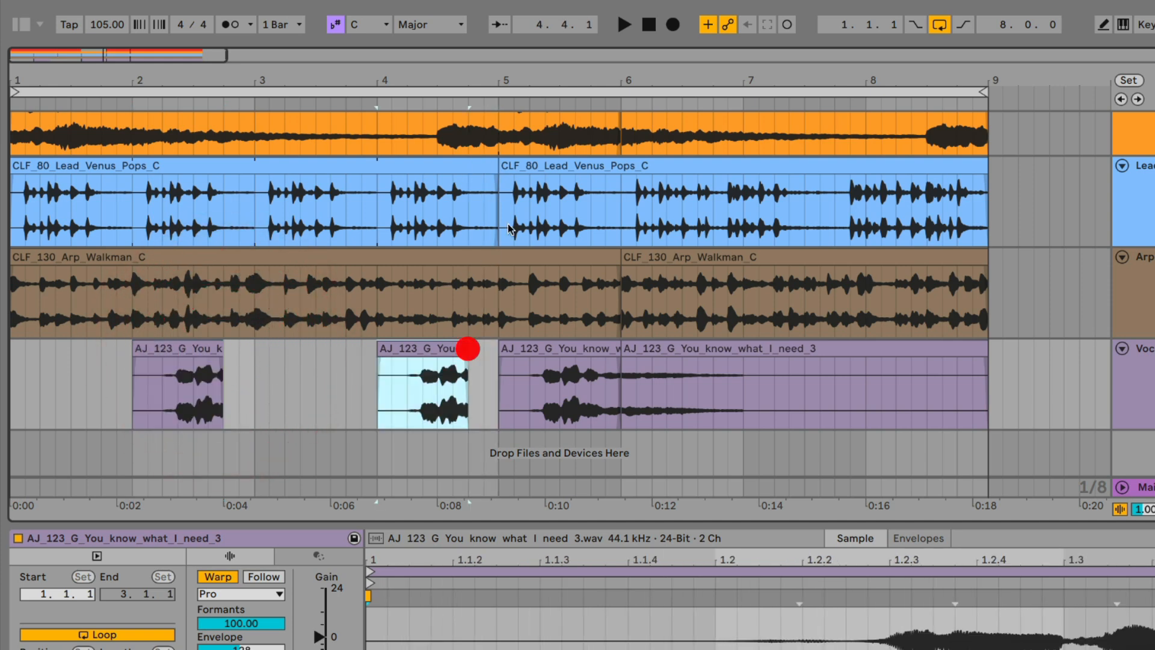
- Play from the start, then move the bar 2 Vocal clip to 1.2 and the bar 4 Vocal clip to bar 3
left_click(648, 26)
left_click(624, 25)
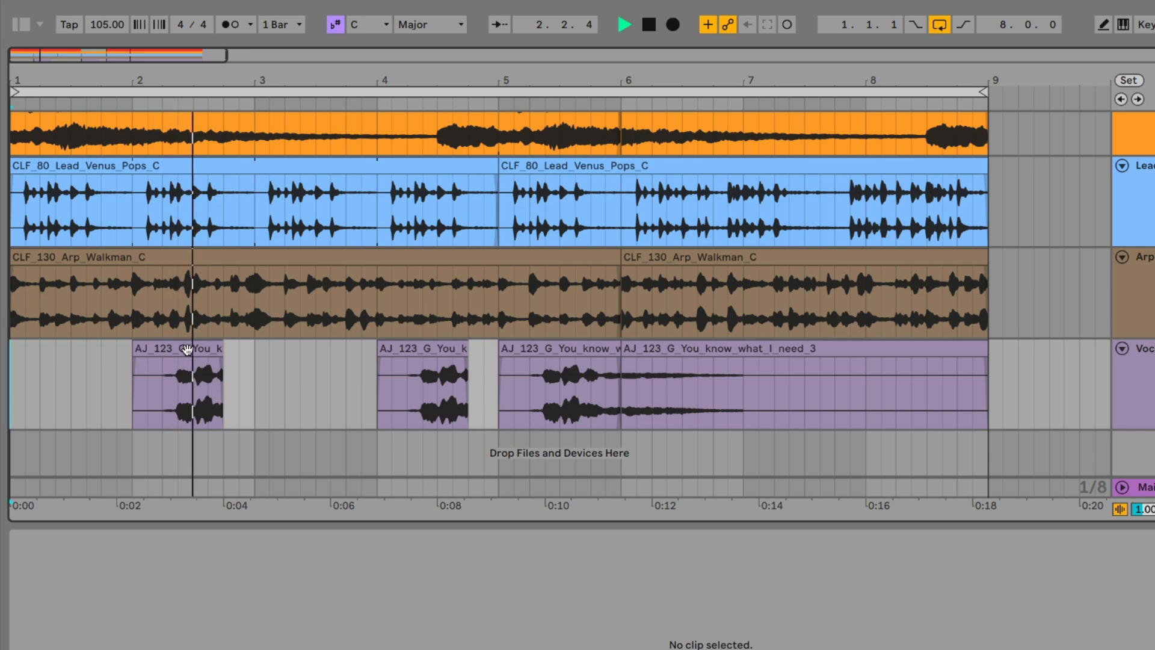
left_click_drag(186, 349, 97, 350)
left_click_drag(424, 349, 307, 349)
left_click(75, 348)
key("space")
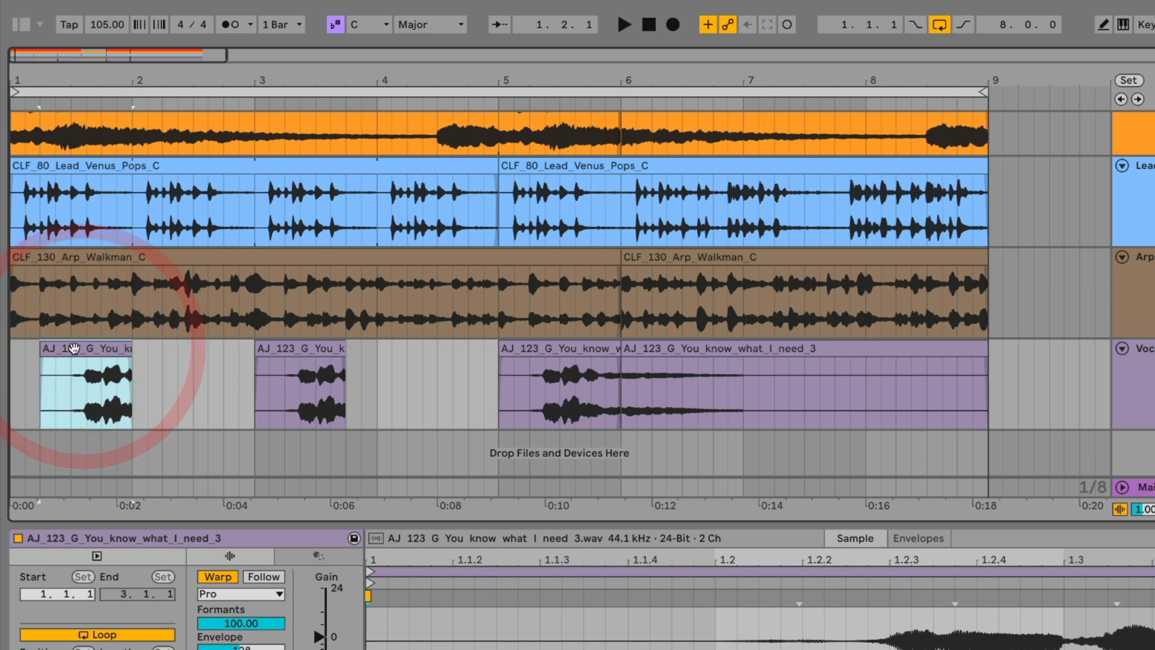
- Duplicate the Vocal clip at 1.2 so that its copy starts at bar 2
left_click(78, 348)
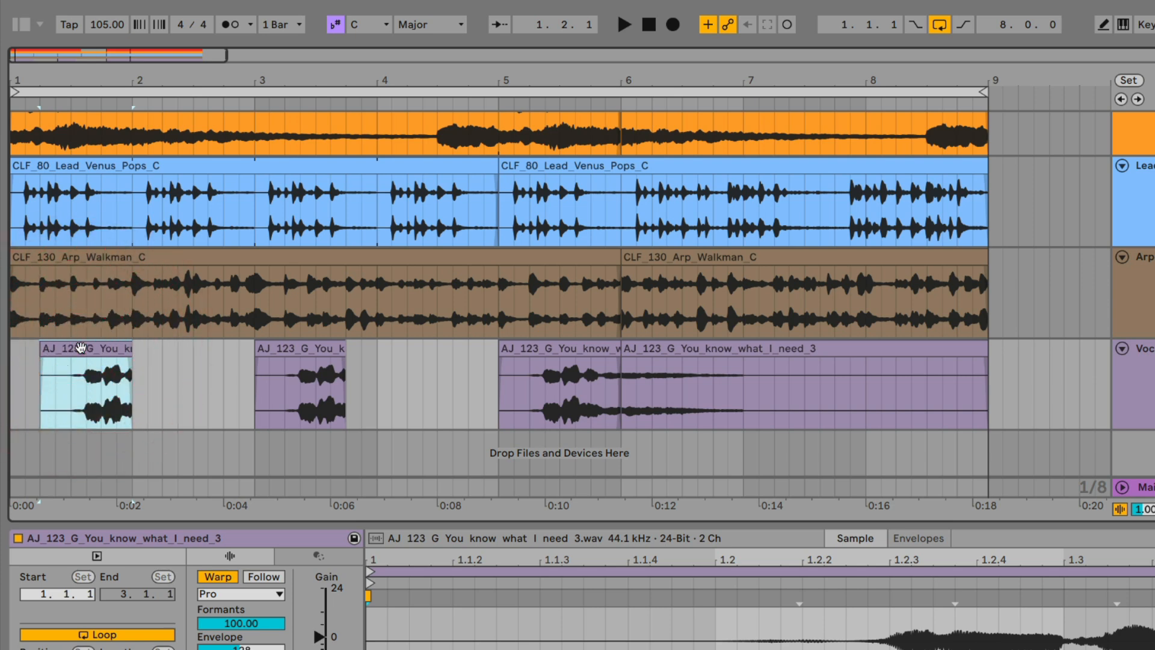
left_click(134, 372)
left_click(83, 351)
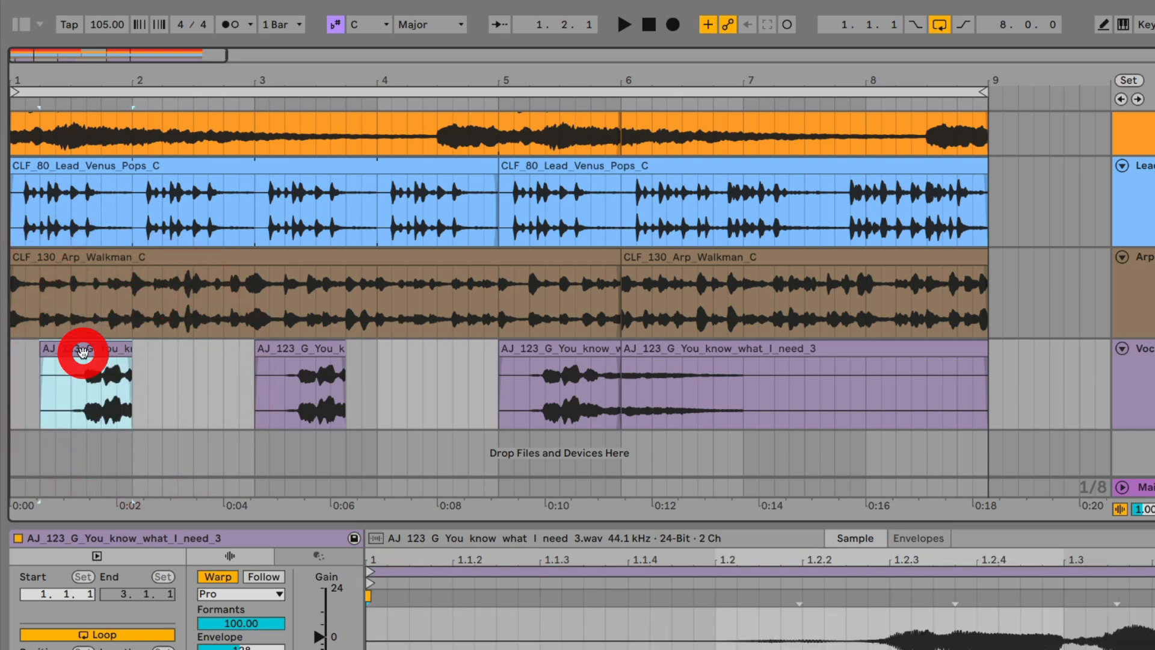
key("ctrl+d")
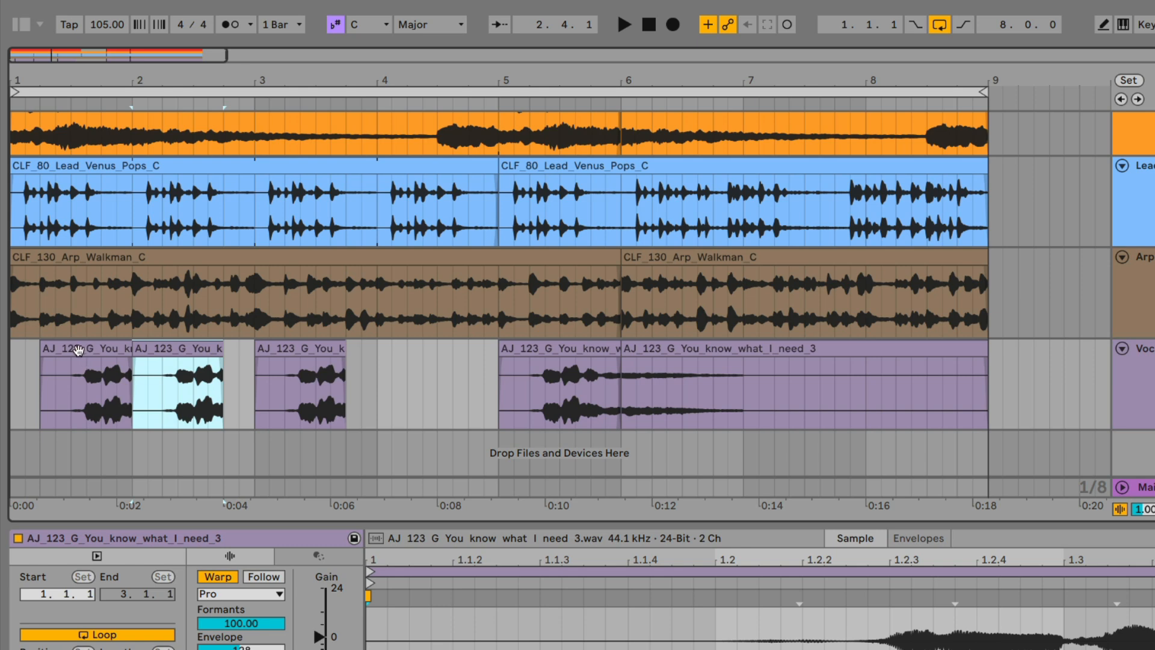
- Shift the Vocal clips at bars 2 and 3 one beat later, to 2.2 and 3.2, during playback
left_click(77, 349)
key("space")
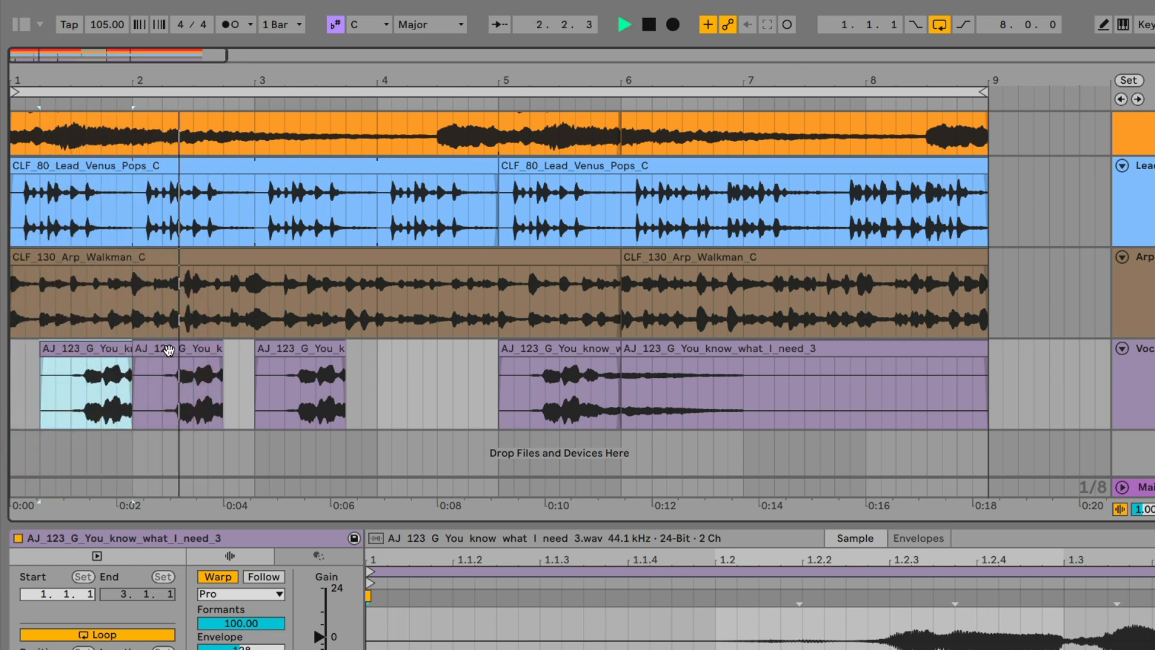
mouse_move(168, 350)
left_mouse_down()
mouse_move(194, 353)
mouse_move(183, 350)
left_mouse_up()
left_click(67, 349)
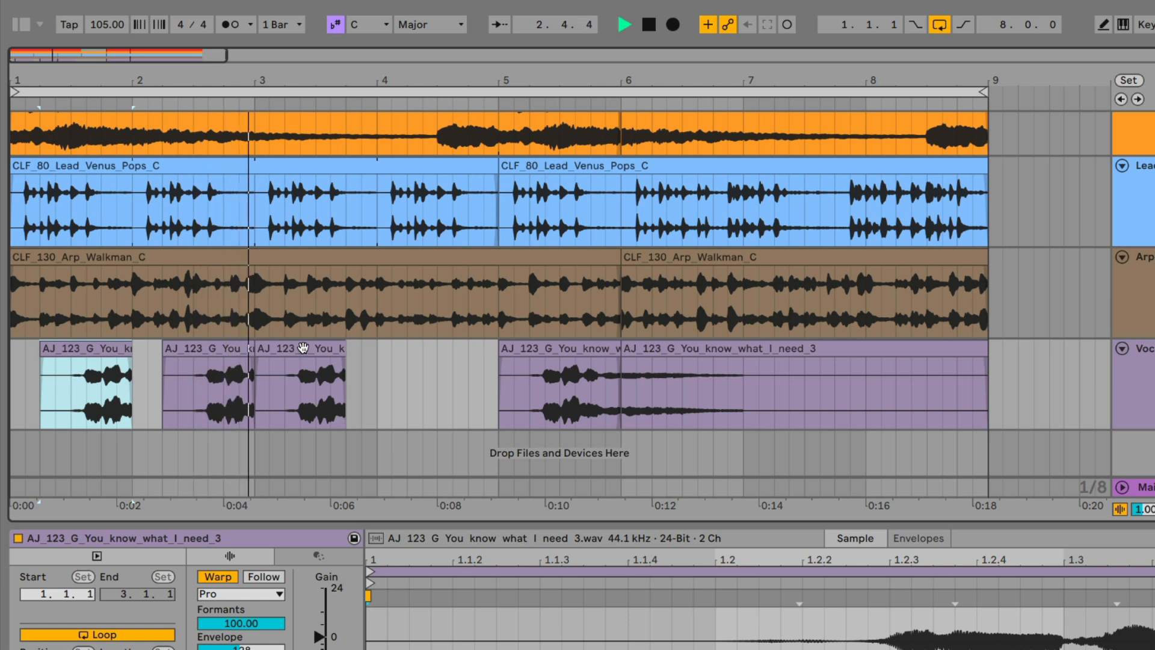
left_click_drag(315, 352, 335, 348)
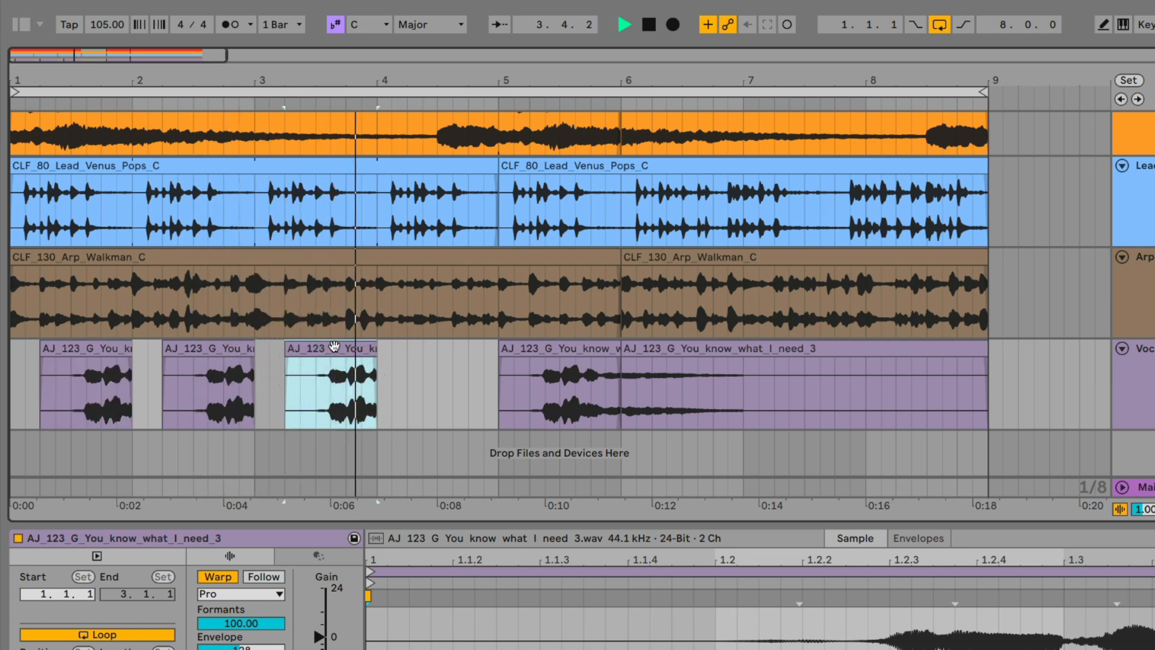
- Try duplicating the Vocal clip at 3.2 directly after itself, and undo the duplication
key("ctrl+d")
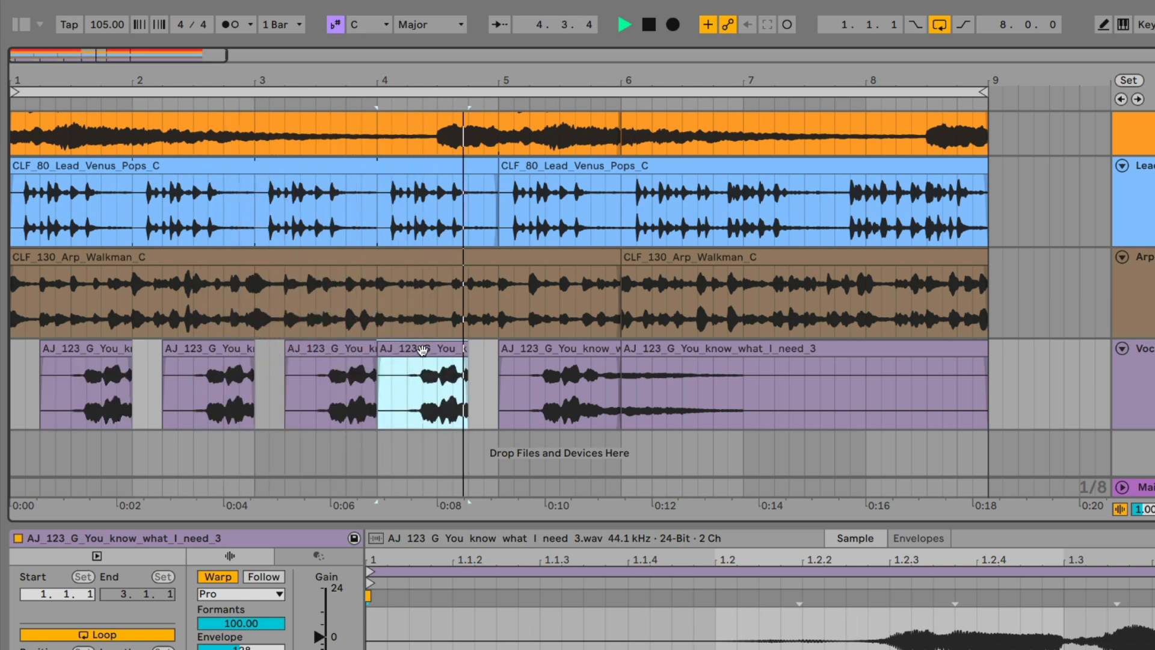
key("space")
key("ctrl+z")
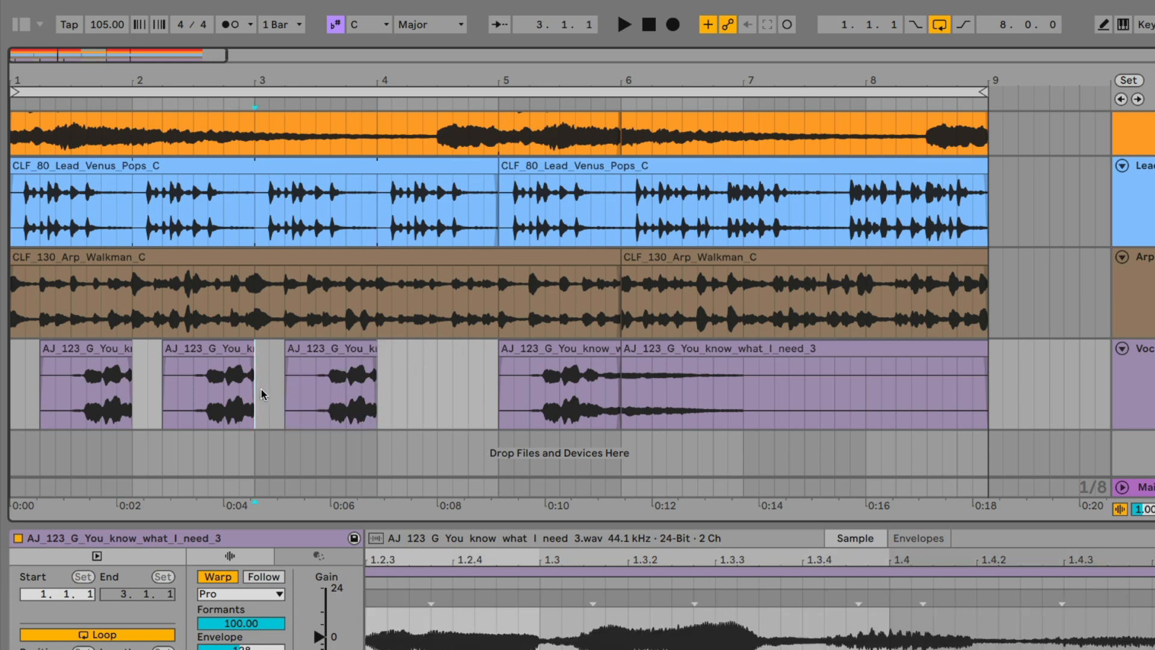
- Select the whole of bar 3 on the Vocal track, including the empty first beat, and duplicate it into bar 4
left_click(261, 389)
left_click_drag(293, 395, 328, 395)
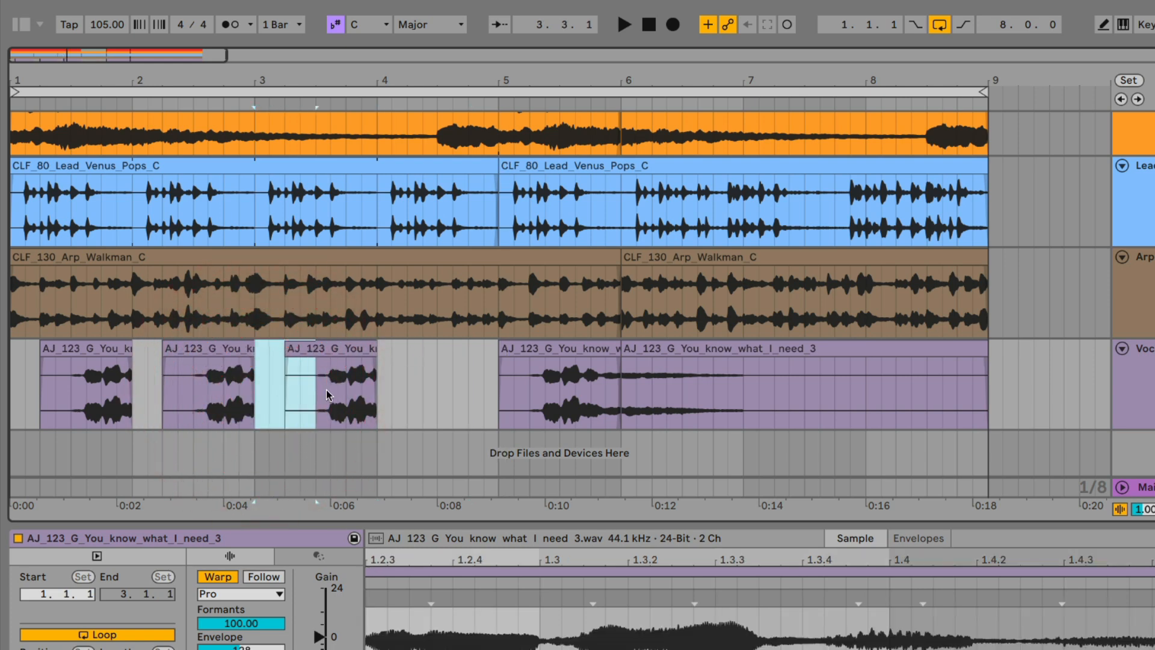
left_click(373, 388)
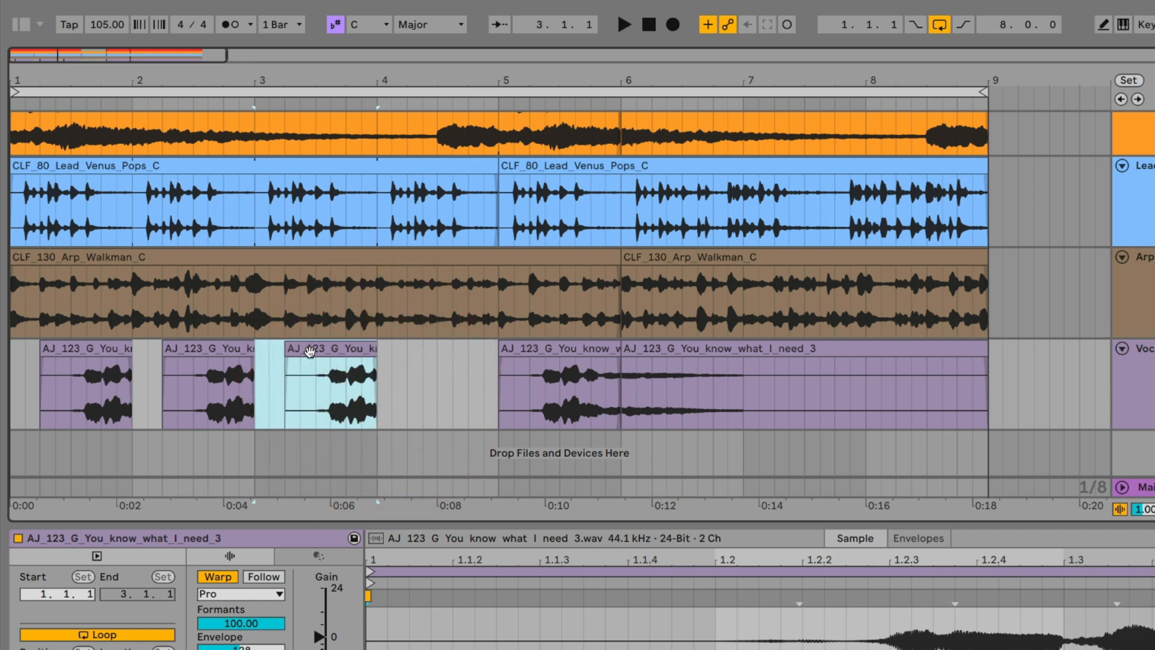
key("ctrl+d")
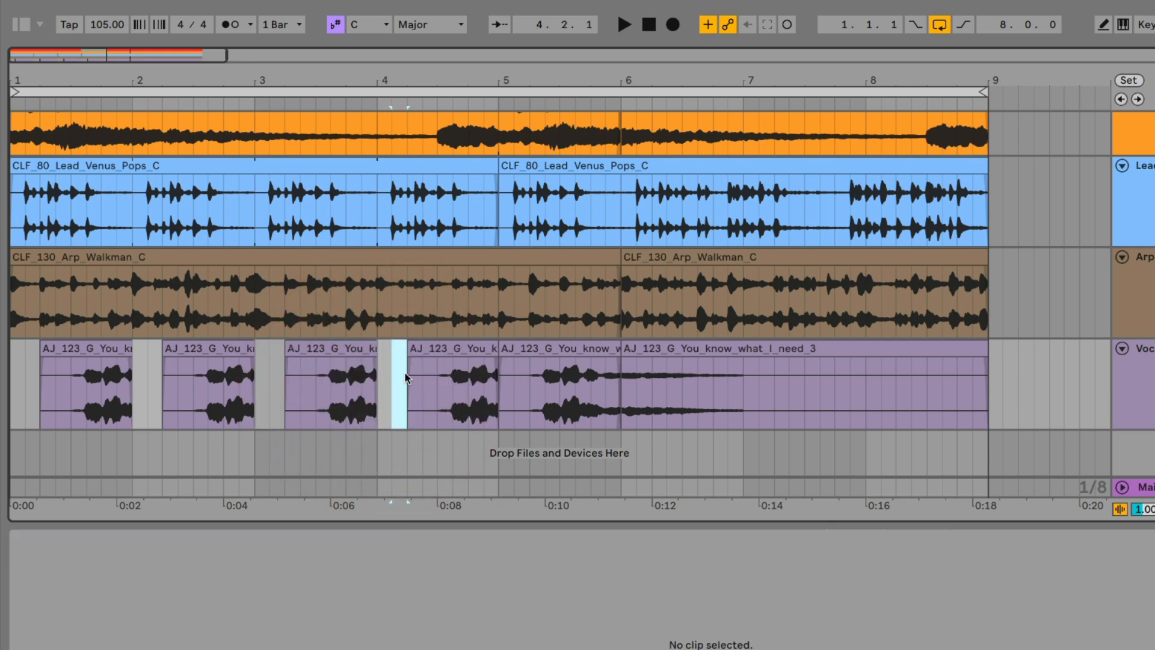
- Play from bar 4 to check the transition from the repeated Vocal clips into bar 5
left_click(385, 375)
key("space")
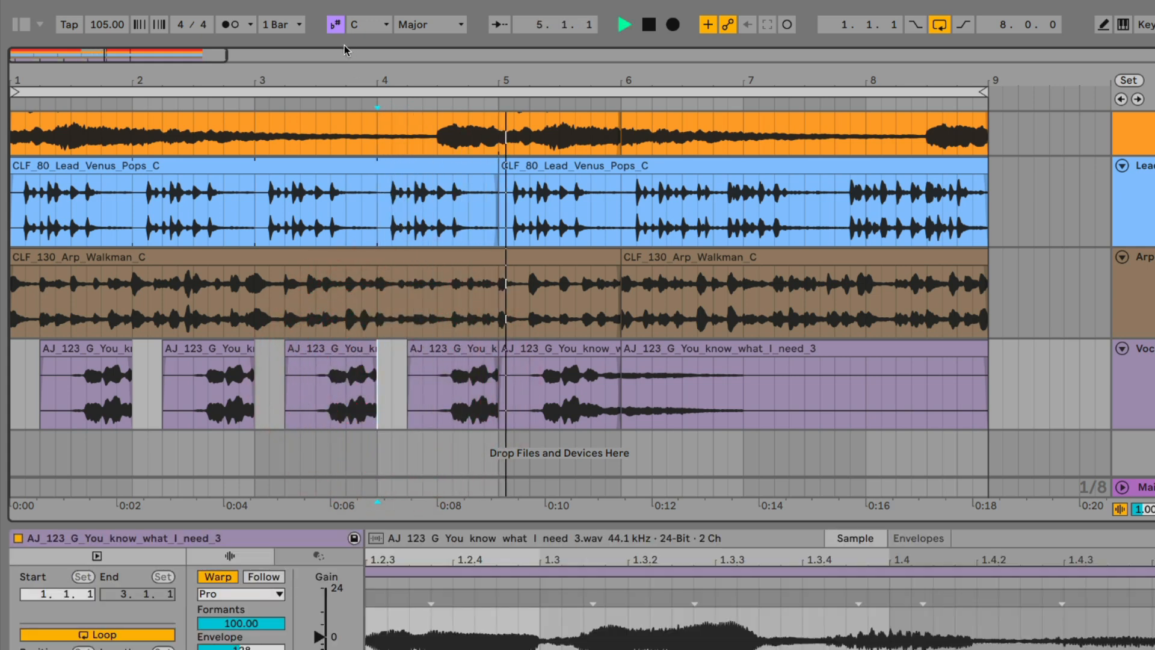
key("minus")
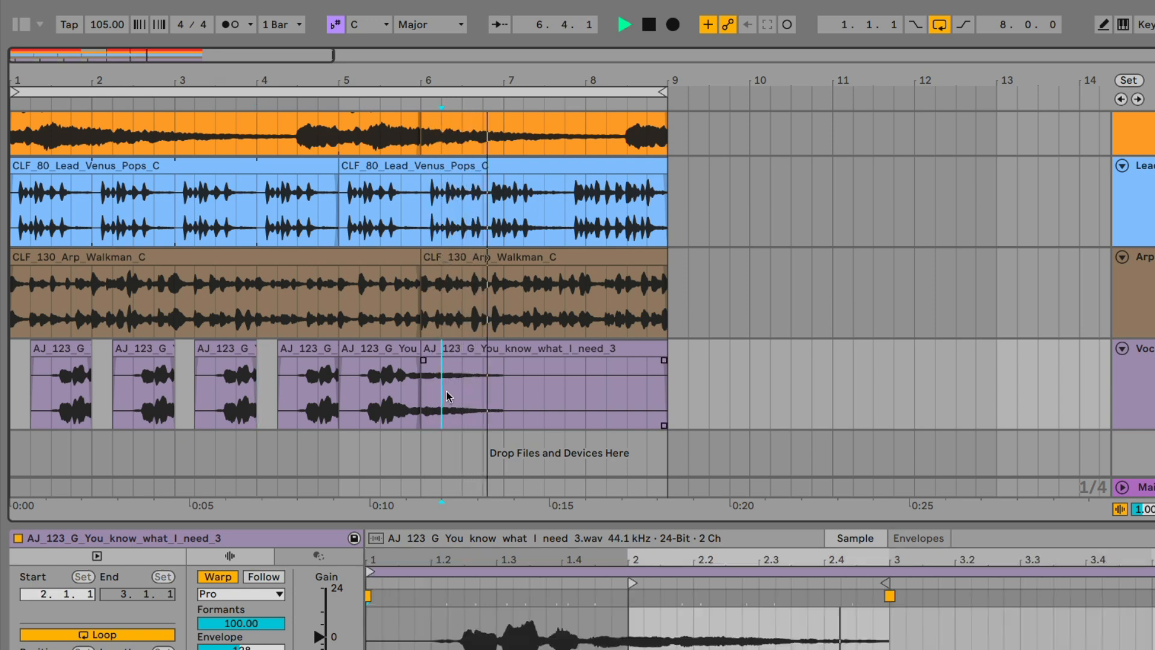
- Select the two-beat section from 6.2 to 6.4 in the Vocal clip and duplicate it three times, up to 8.2
left_click_drag(446, 391, 478, 392)
key("space")
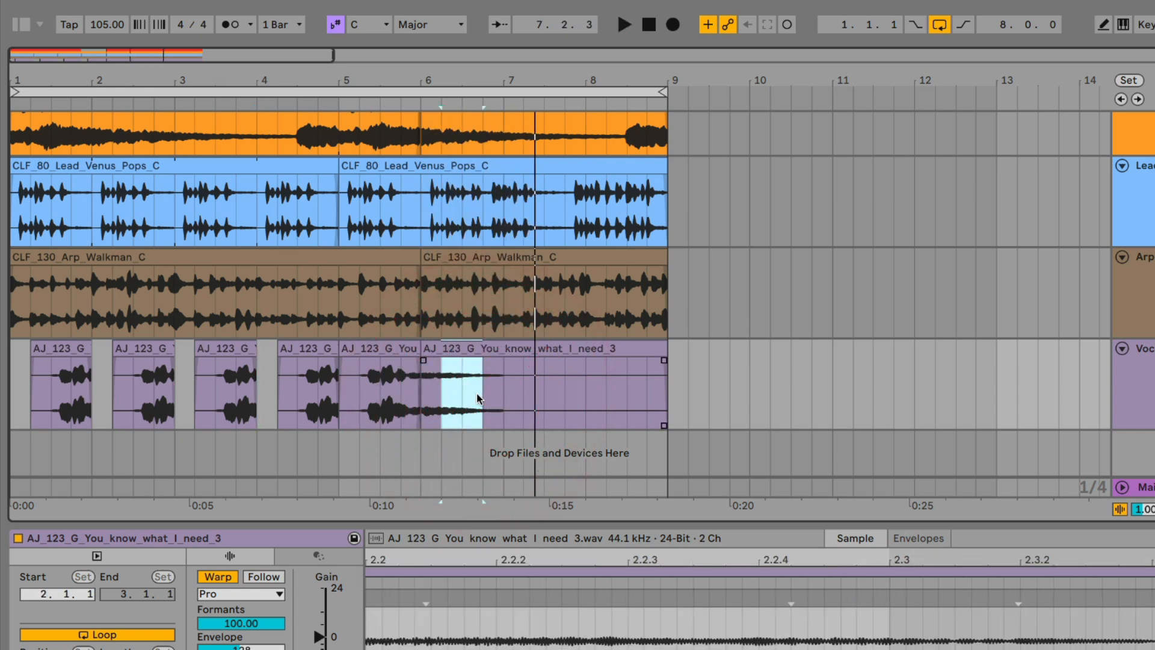
key("ctrl+d")
key("ctrl+d")
key("ctrl+d")
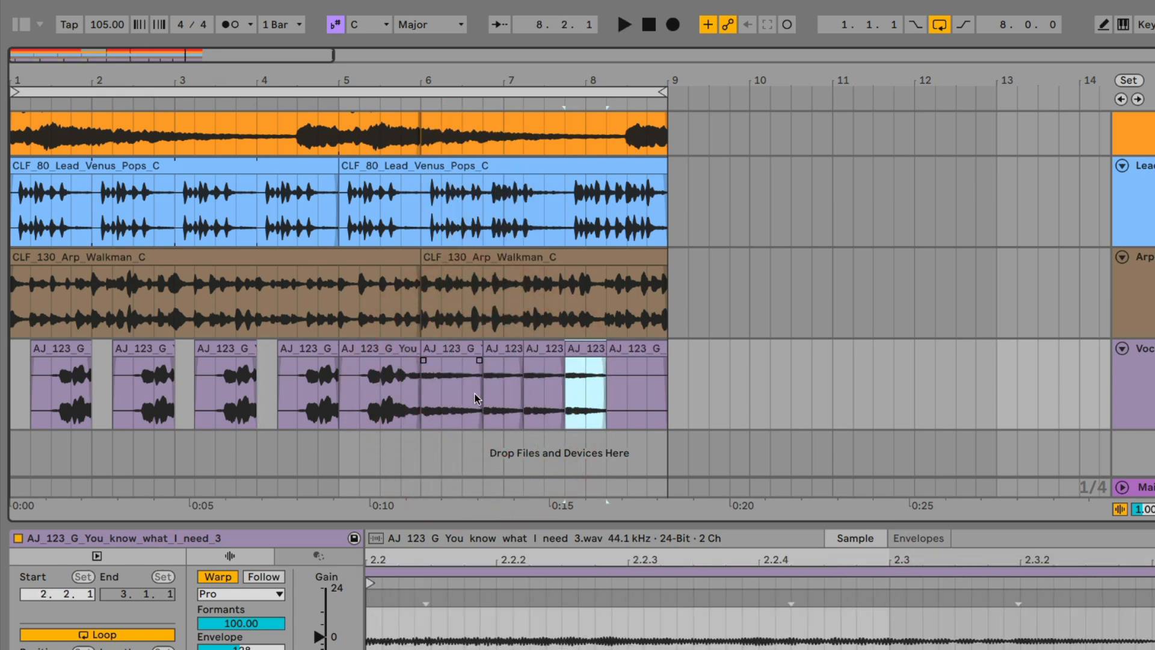
key("ctrl+d")
left_click_drag(645, 348, 657, 346)
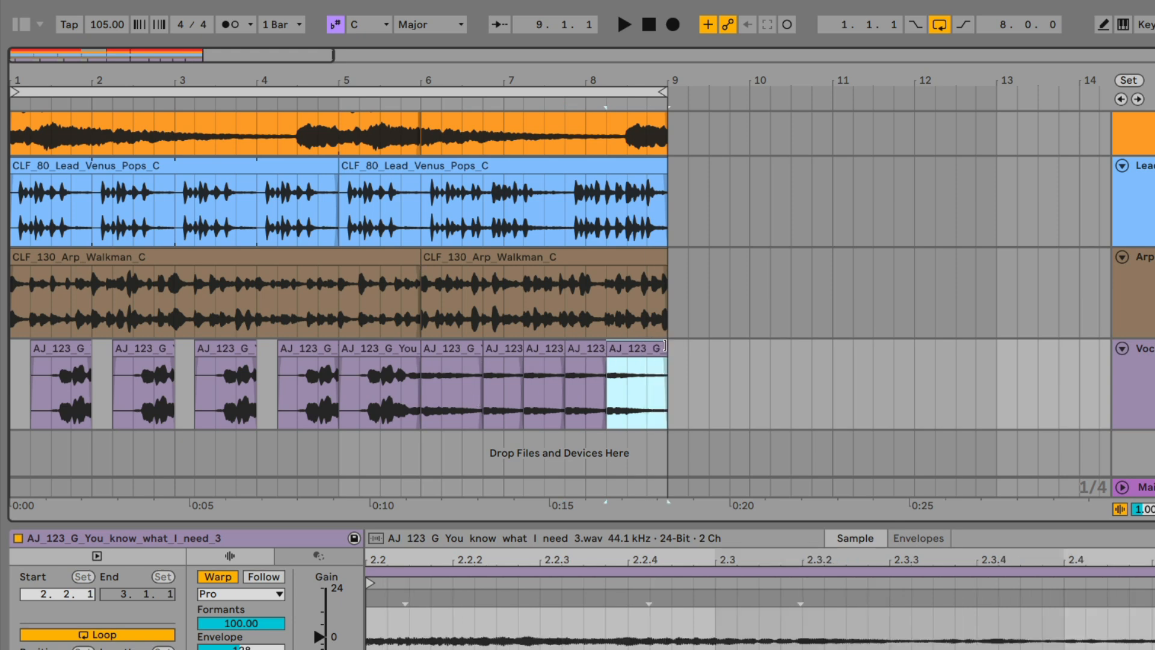
- Play the arrangement from bar 5 to check the repeated Vocal tail sections
left_click(334, 385)
key("space")
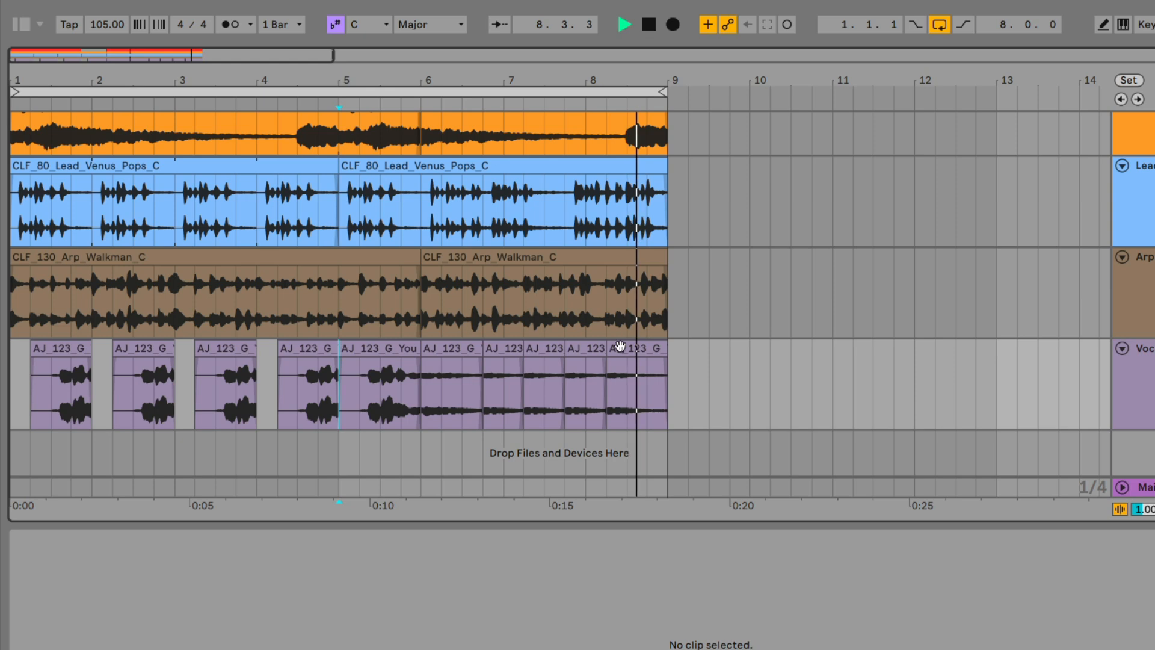
left_click_drag(381, 81, 341, 74)
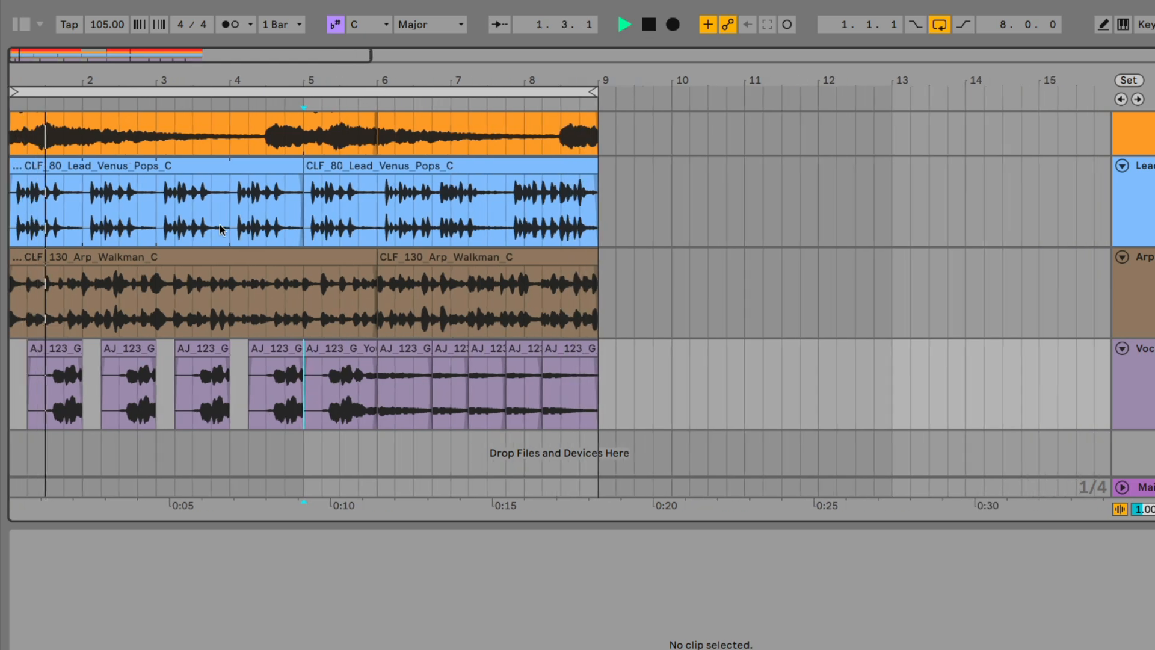
- Hide the clip details so all five tracks fit on screen, with the full arrangement from bar 1 in view
scroll(221, 228, "up", 5)
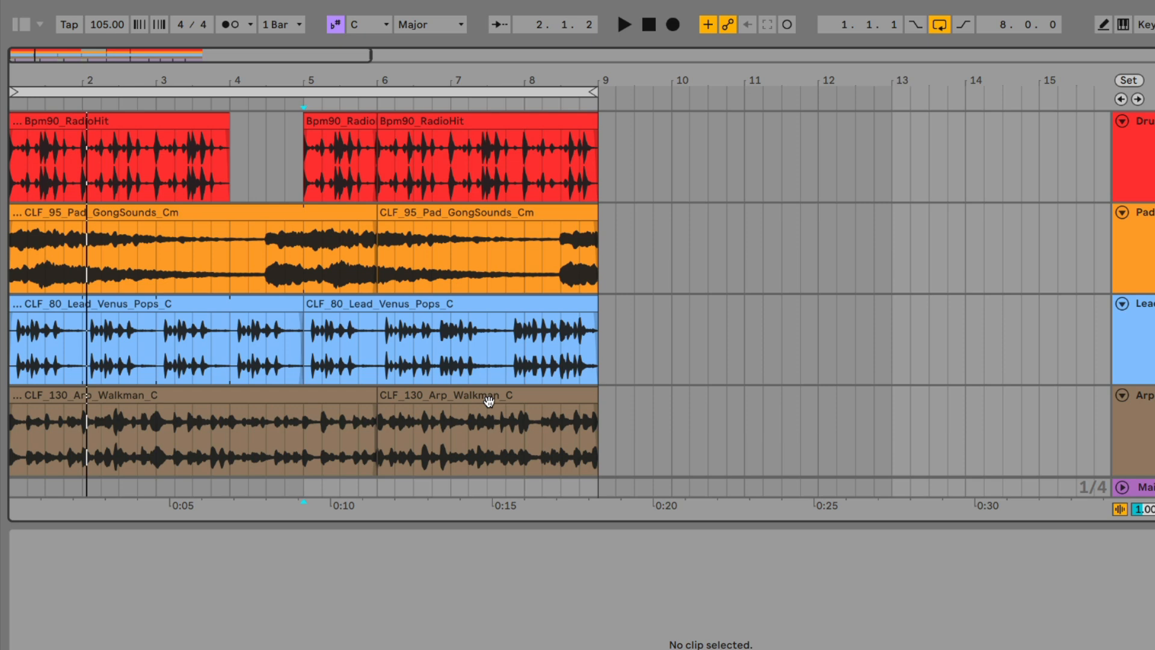
key("super+alt+l")
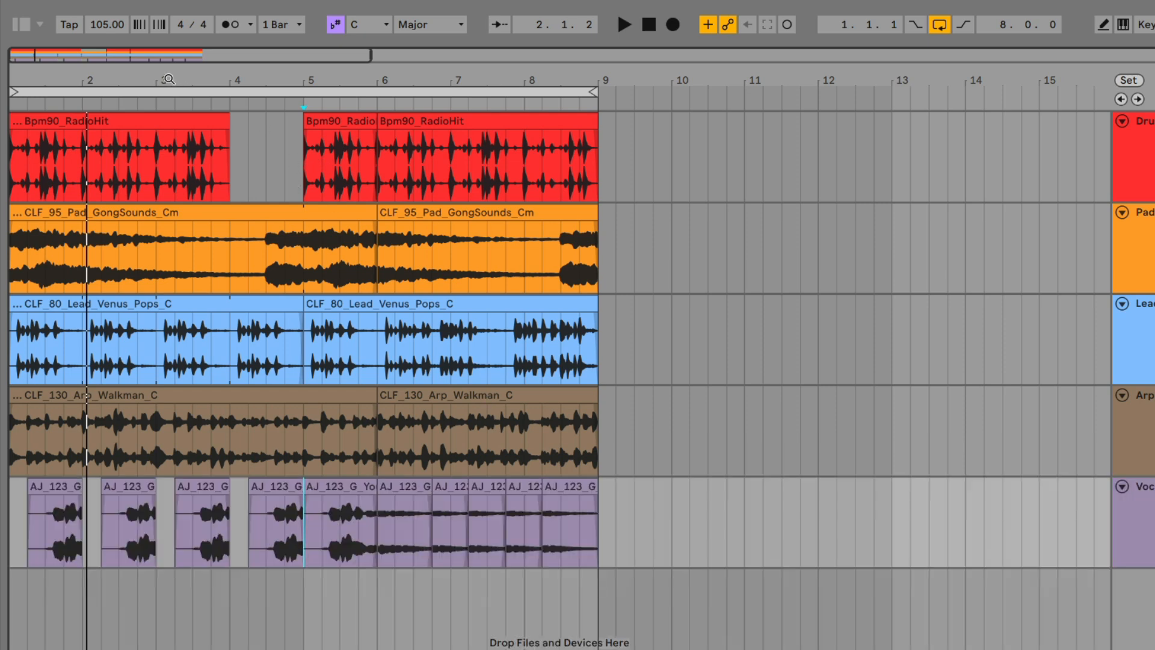
mouse_move(169, 79)
left_mouse_down()
mouse_move(188, 83)
mouse_move(175, 79)
left_mouse_up()
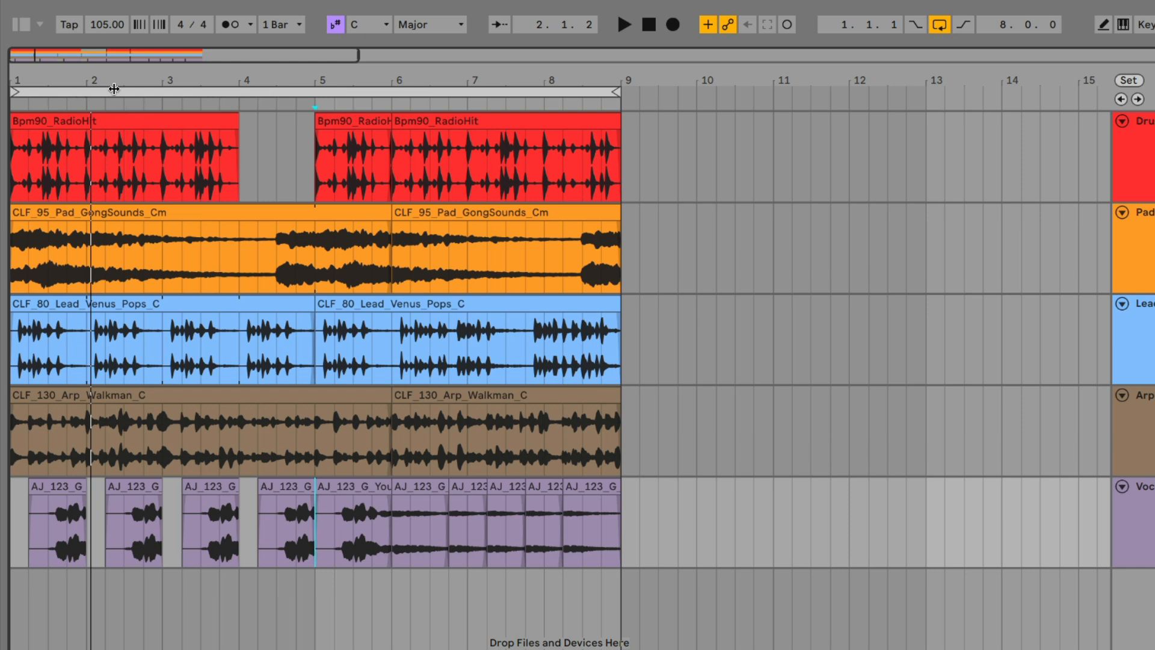
left_click(111, 8)
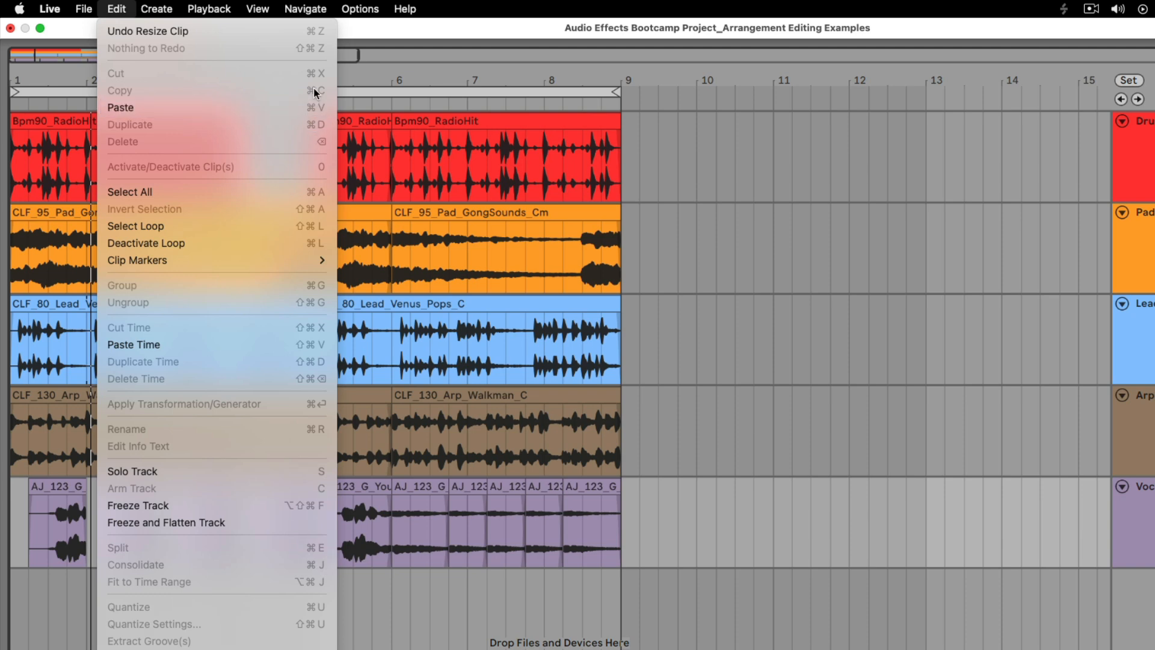
left_click(131, 7)
left_click(130, 8)
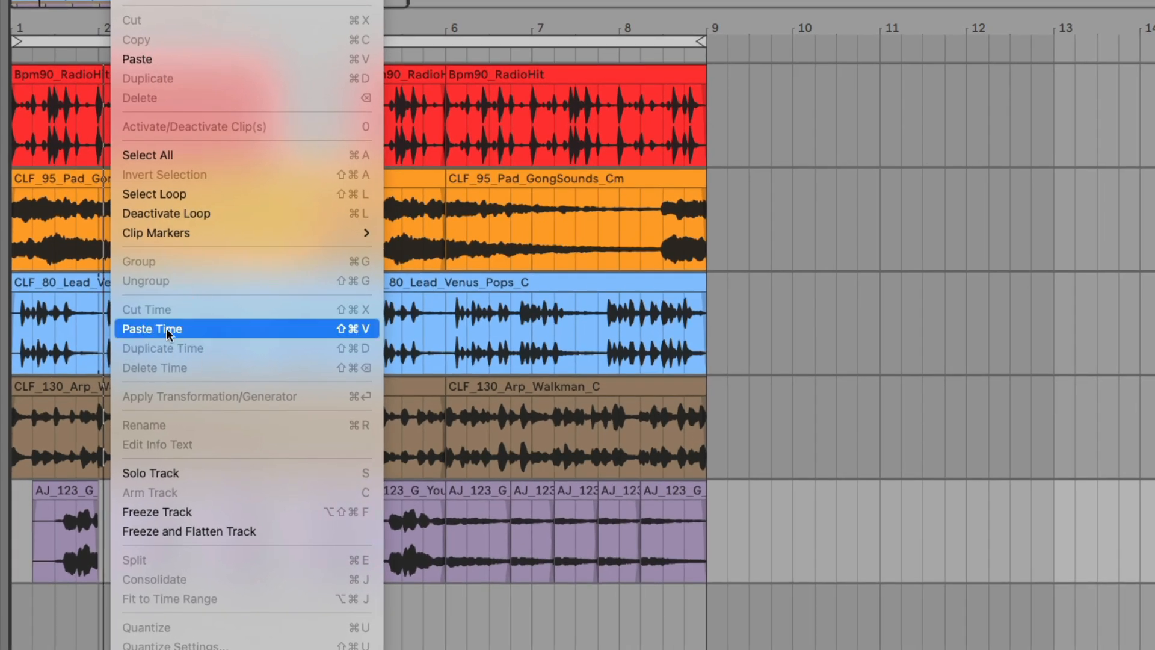
left_click(465, 253)
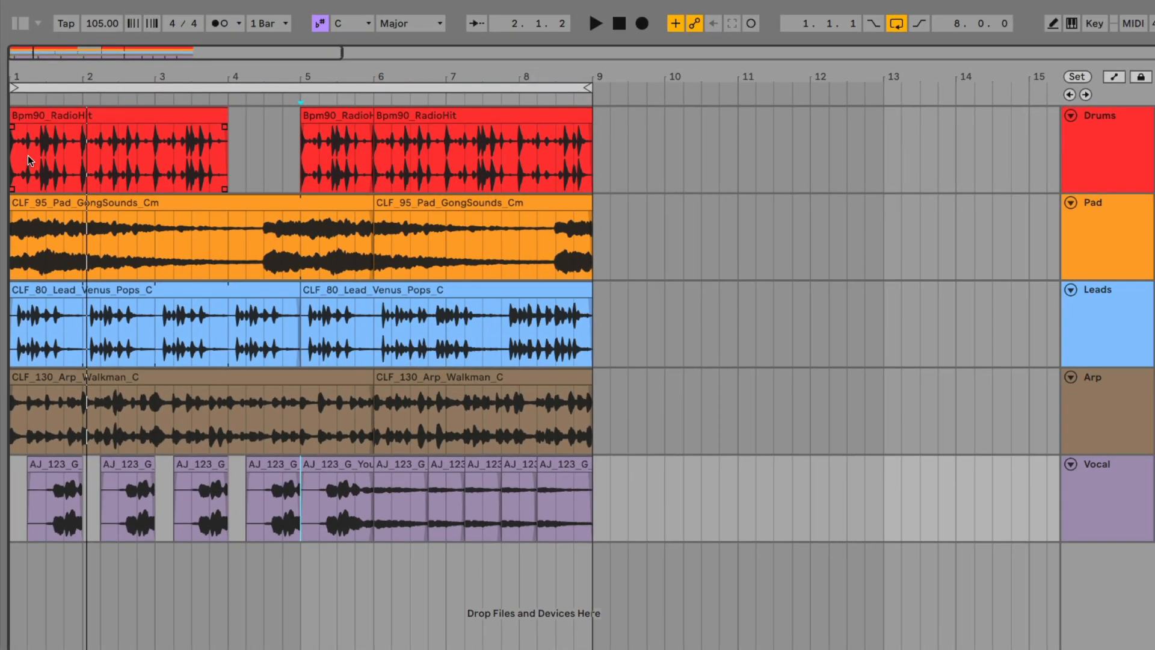
- Select bars 1 to 9 on the Drums track and duplicate that time across all tracks
left_click_drag(15, 156, 382, 153)
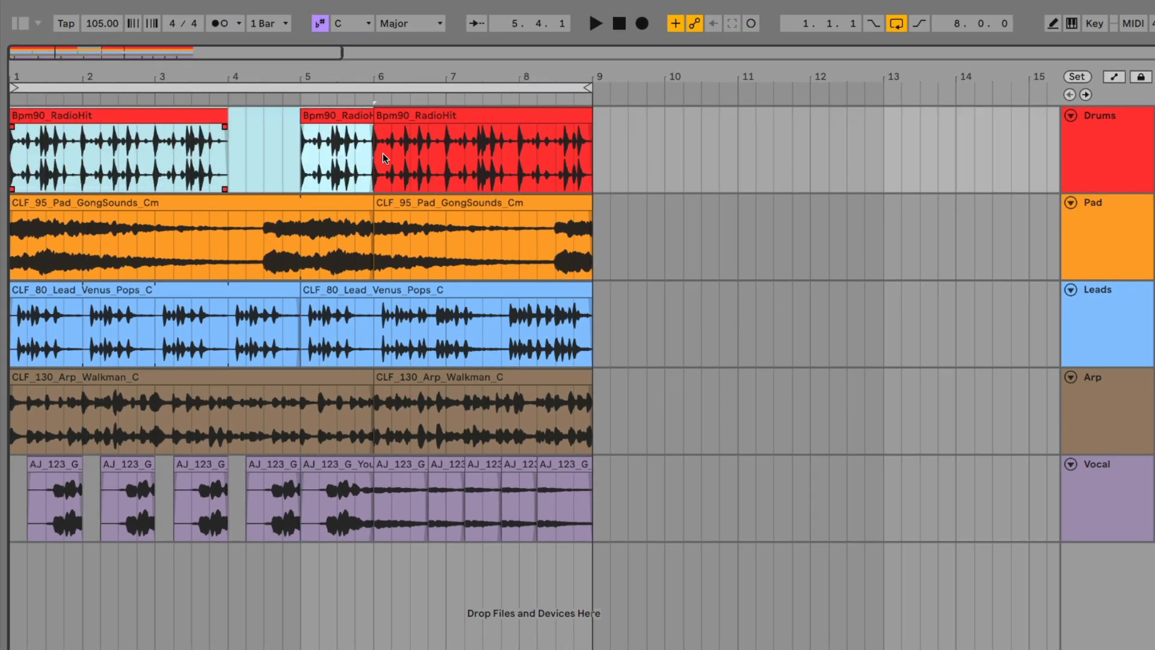
left_click(588, 143)
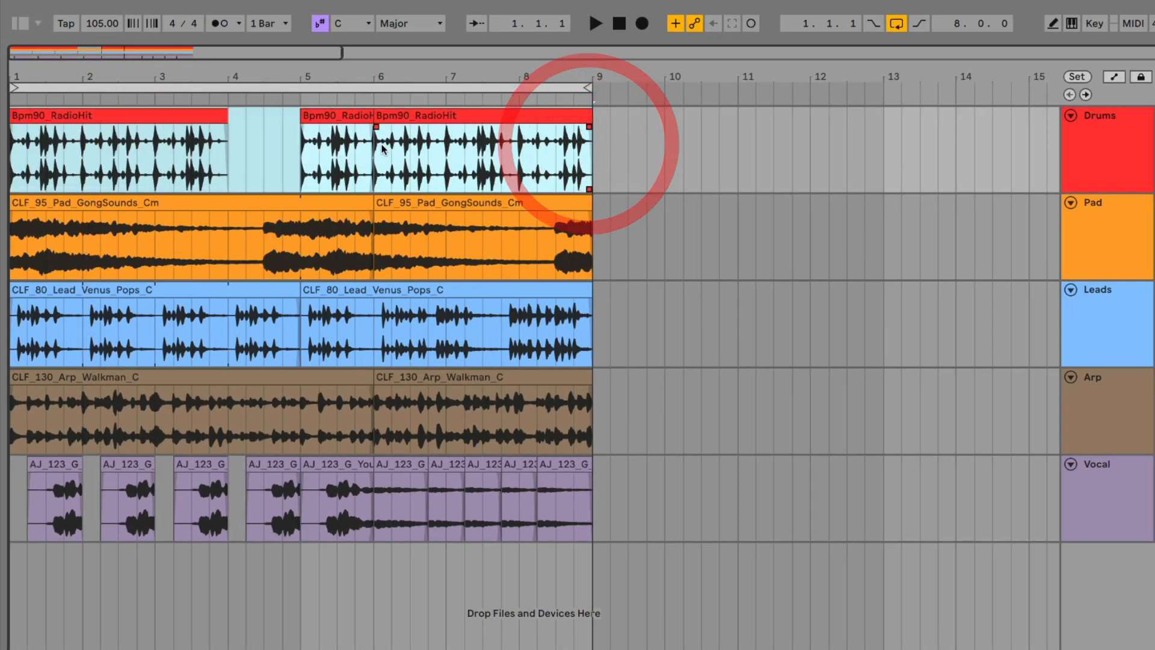
left_click(113, 8)
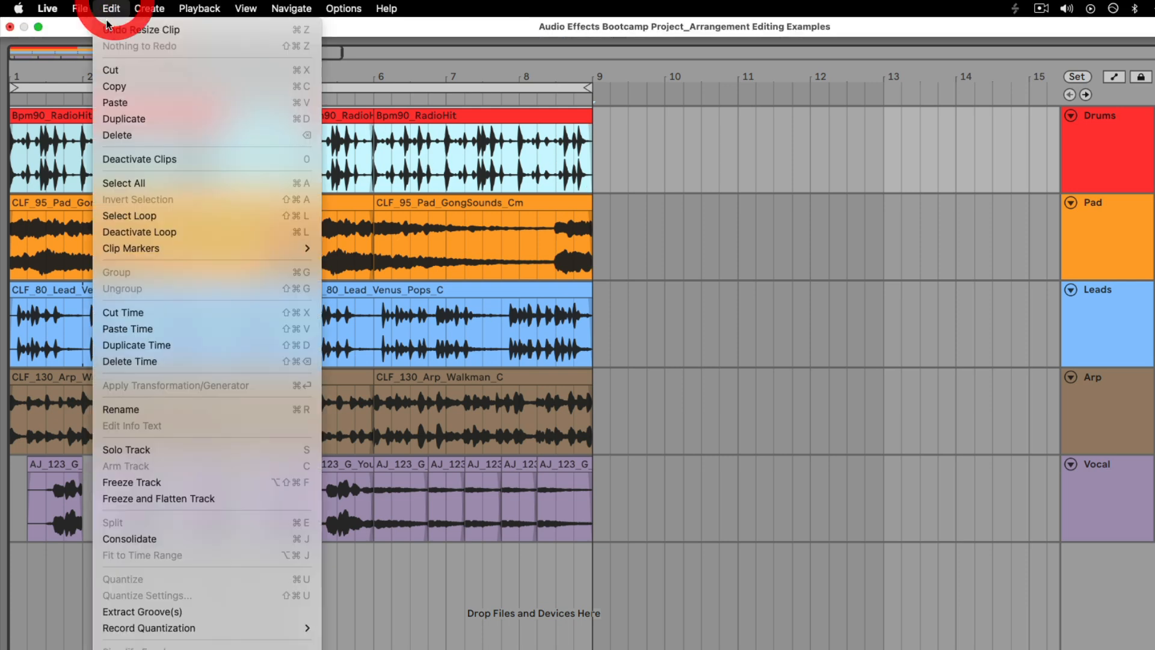
left_click(292, 347)
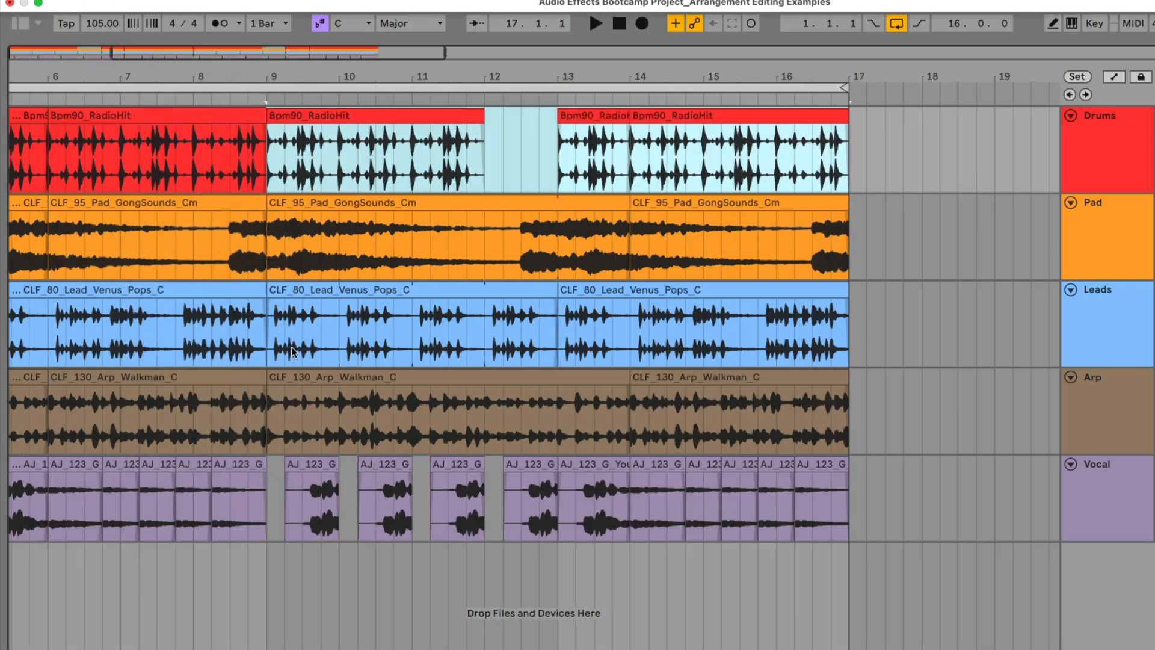
- Select the 16-bar loop range from bar 1 to 17 and duplicate its time on all tracks
scroll(324, 149, "left", 2)
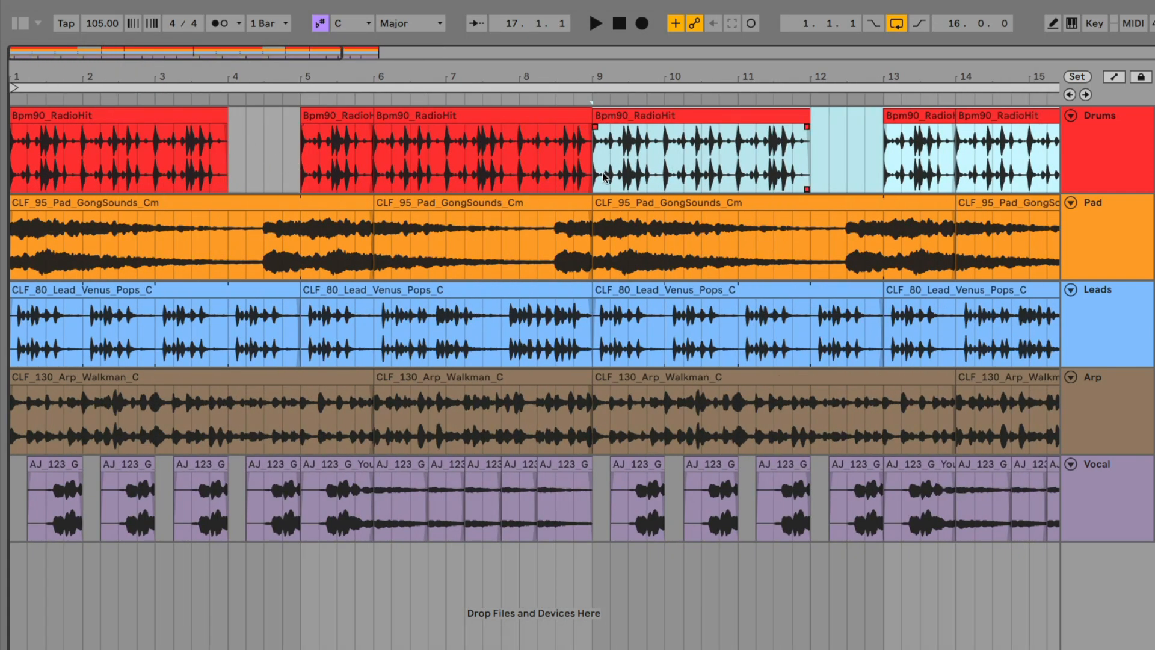
left_click_drag(349, 82, 349, 50)
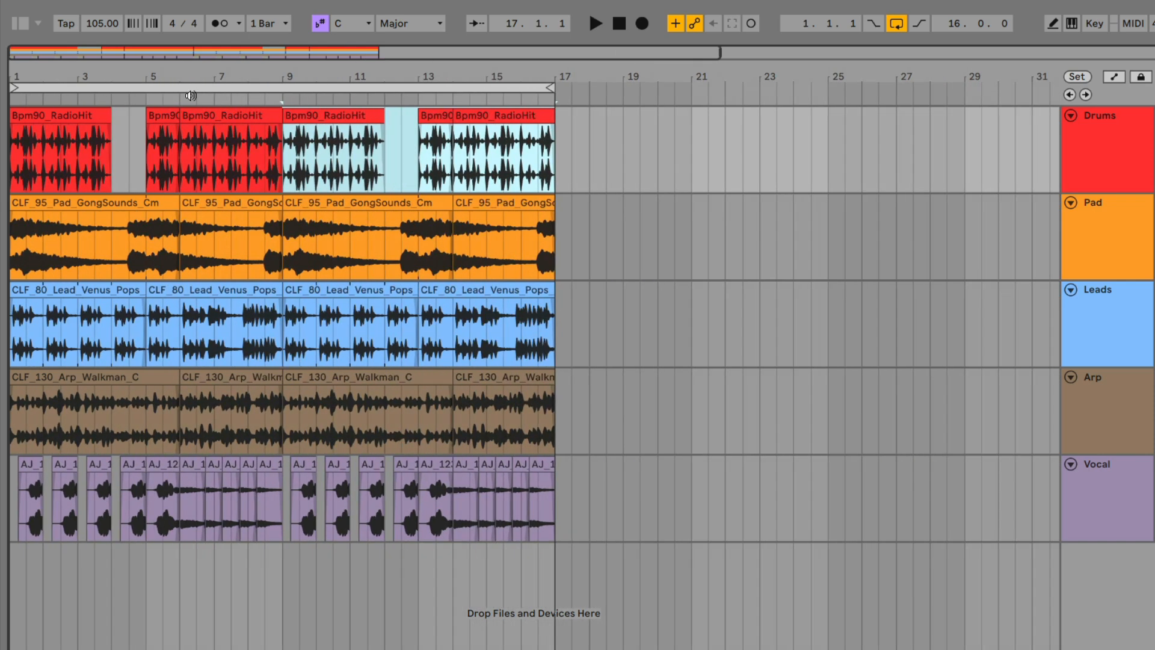
left_click(188, 91)
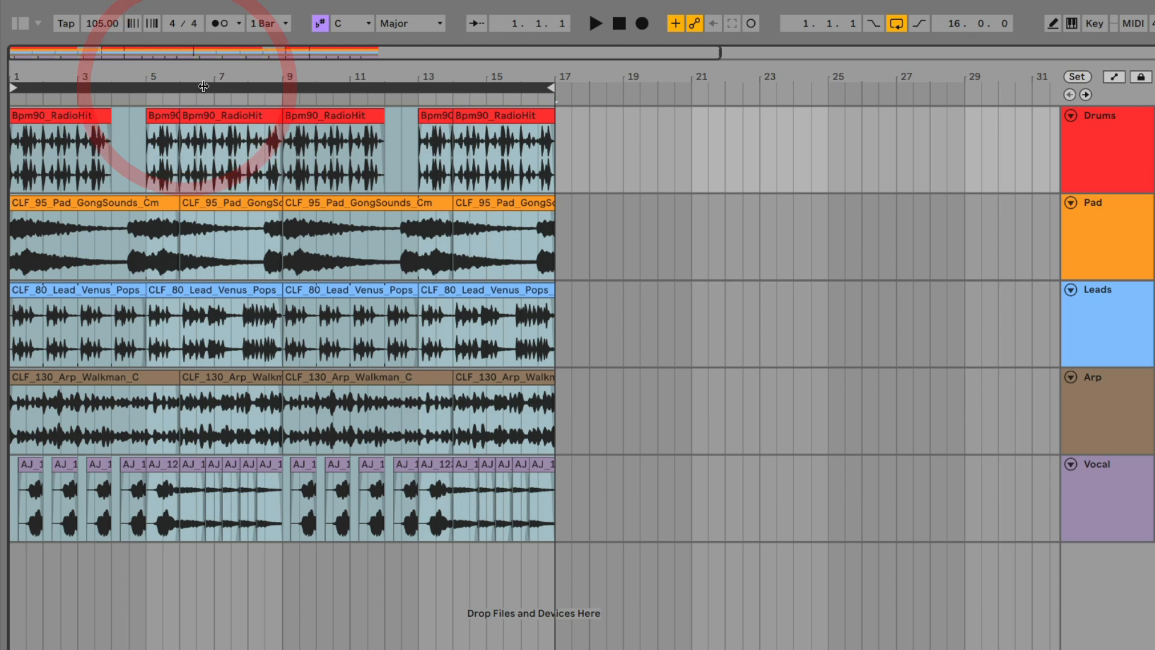
right_click(204, 86)
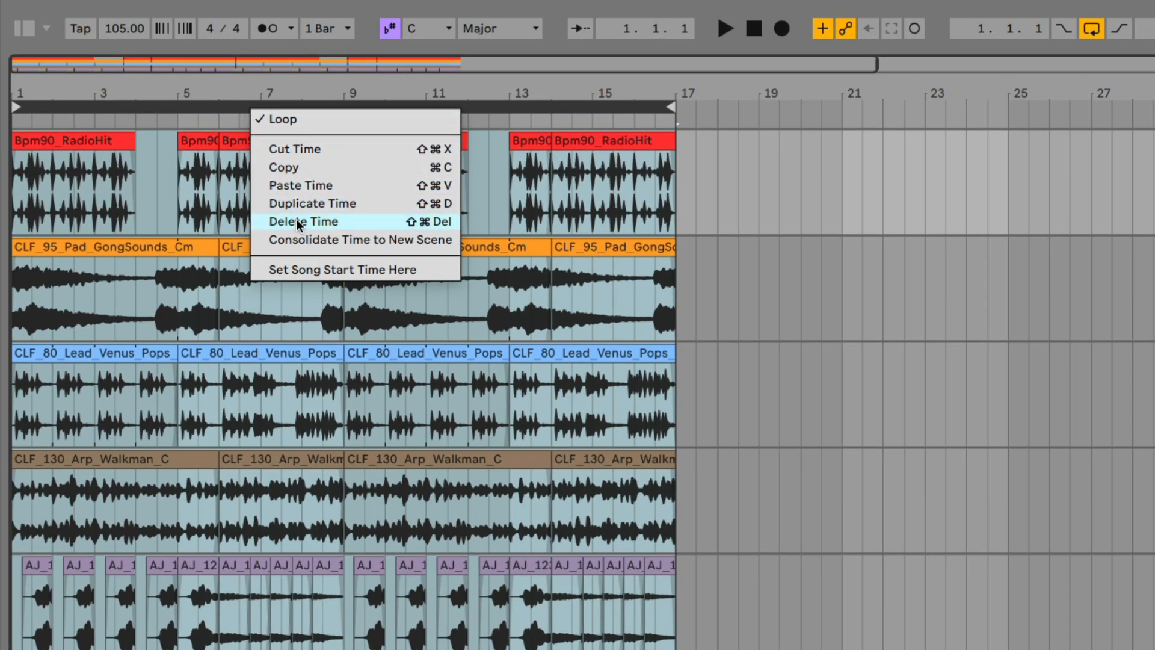
left_click(291, 204)
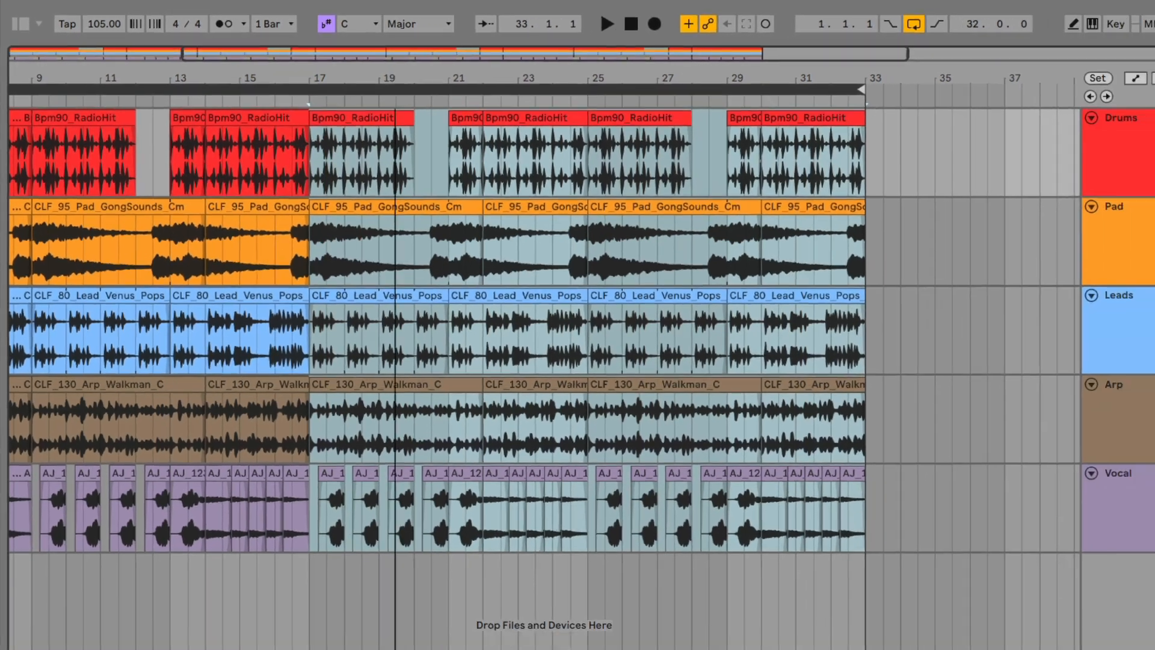
- Duplicate the time of the full 32-bar loop range, from bar 1 to 33, across all tracks
left_click_drag(395, 78, 396, 45)
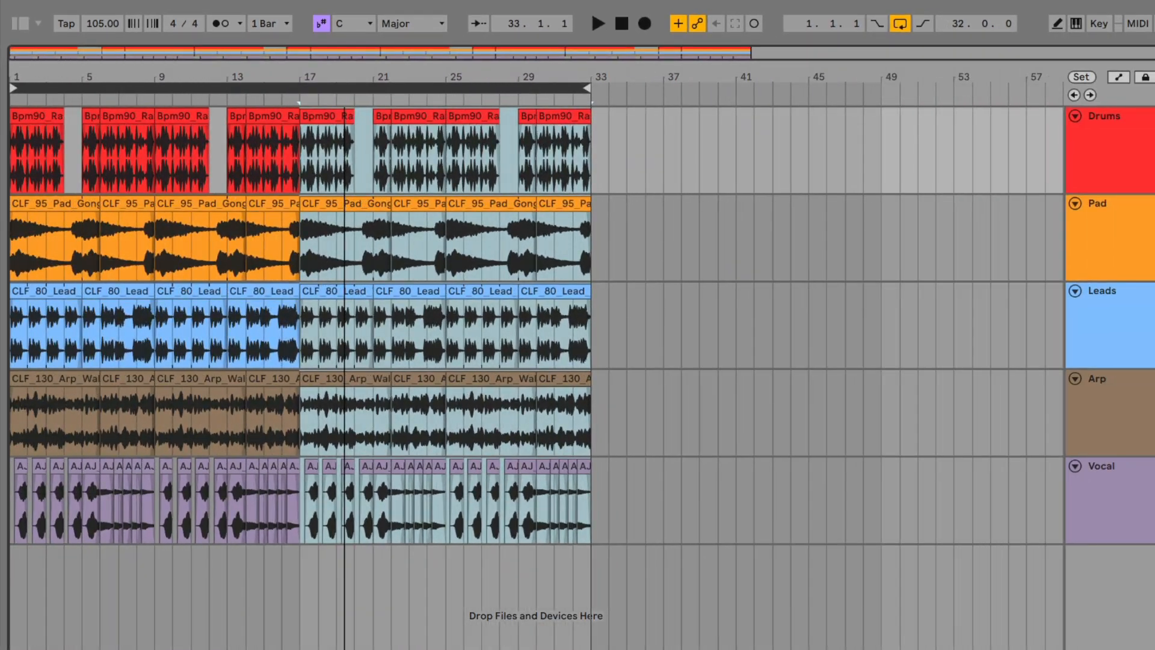
left_click_drag(344, 77, 348, 82)
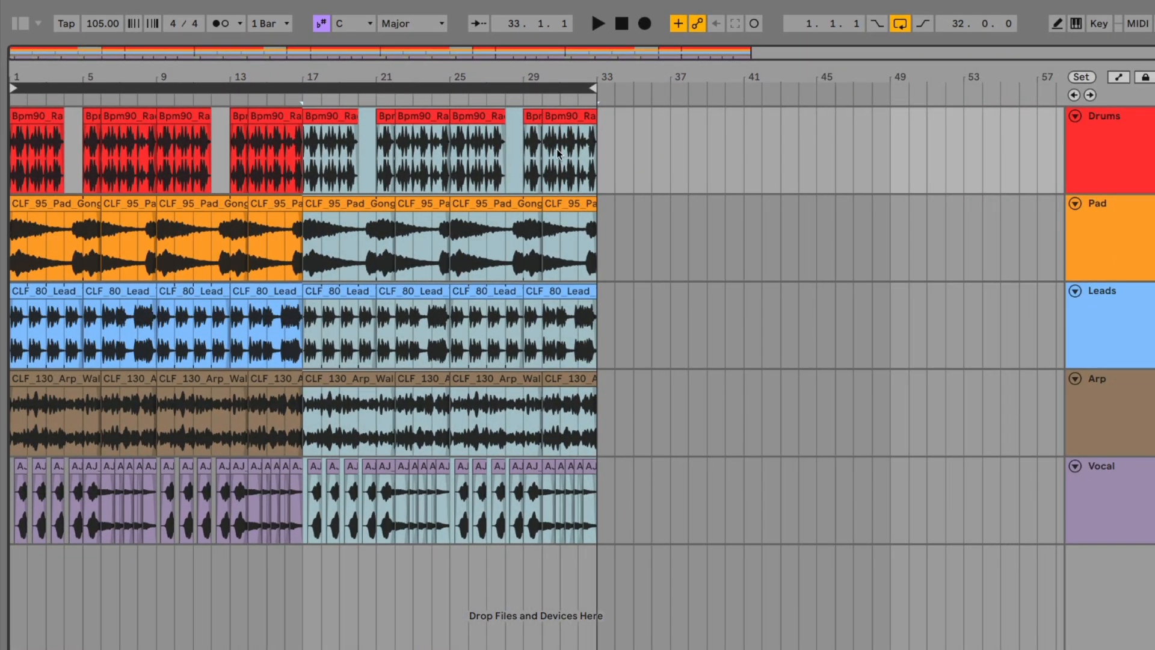
right_click(363, 91)
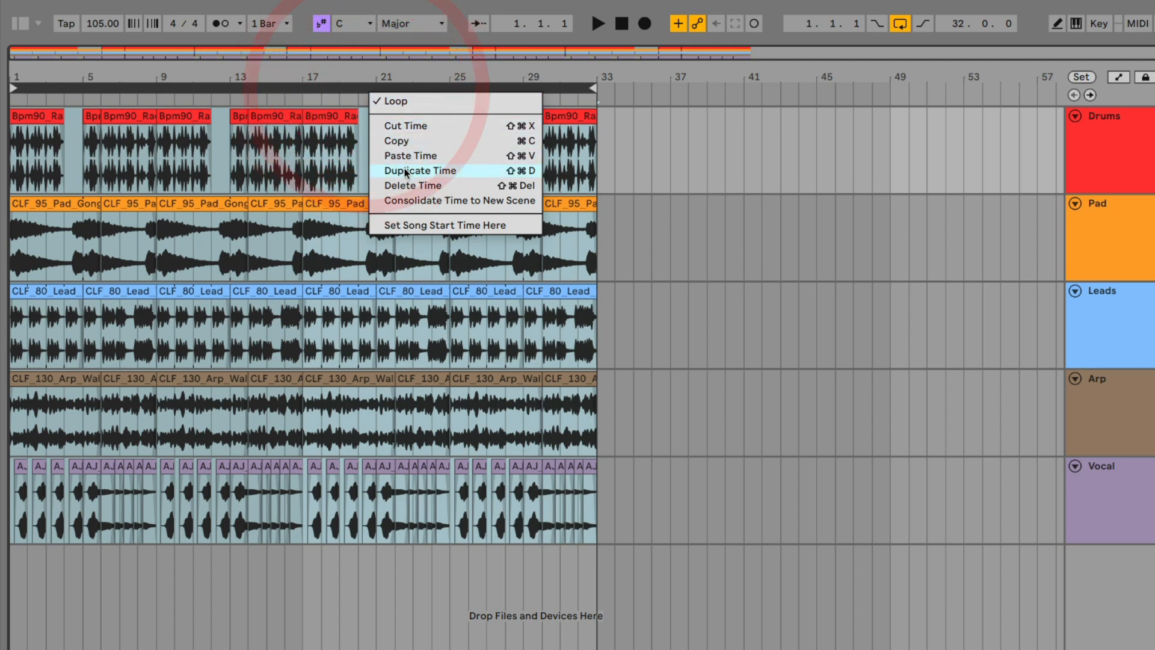
left_click(405, 171)
- Bring the whole 64-bar arrangement into view and play it briefly from bar 1
left_click_drag(402, 82, 519, 64)
left_click(622, 24)
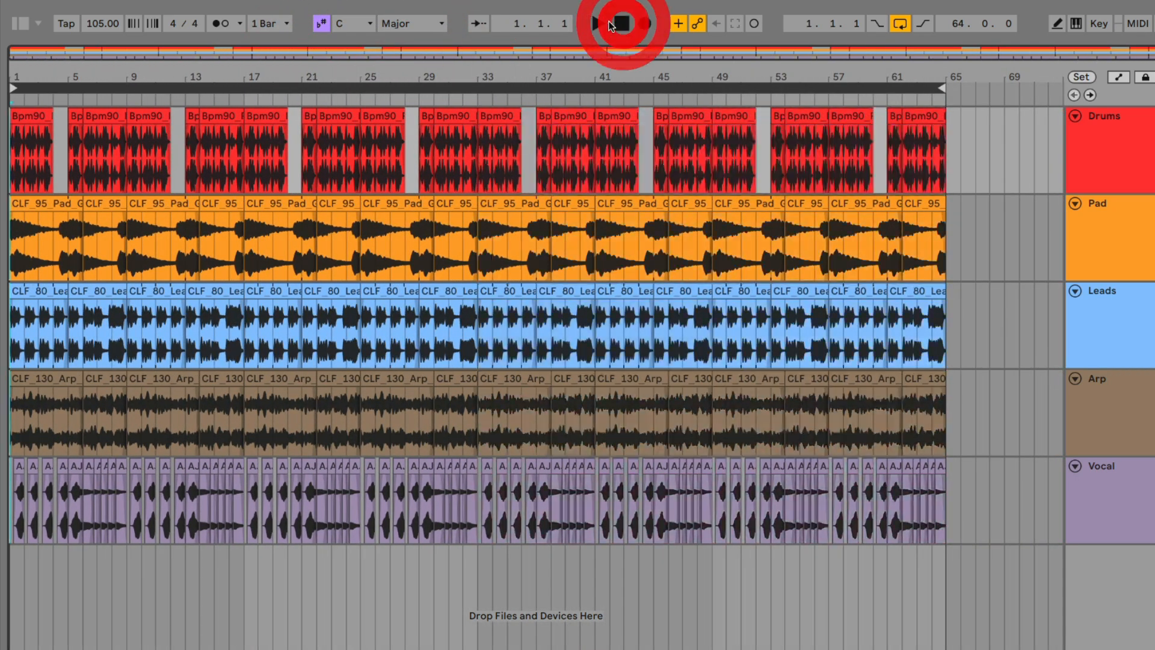
key("space")
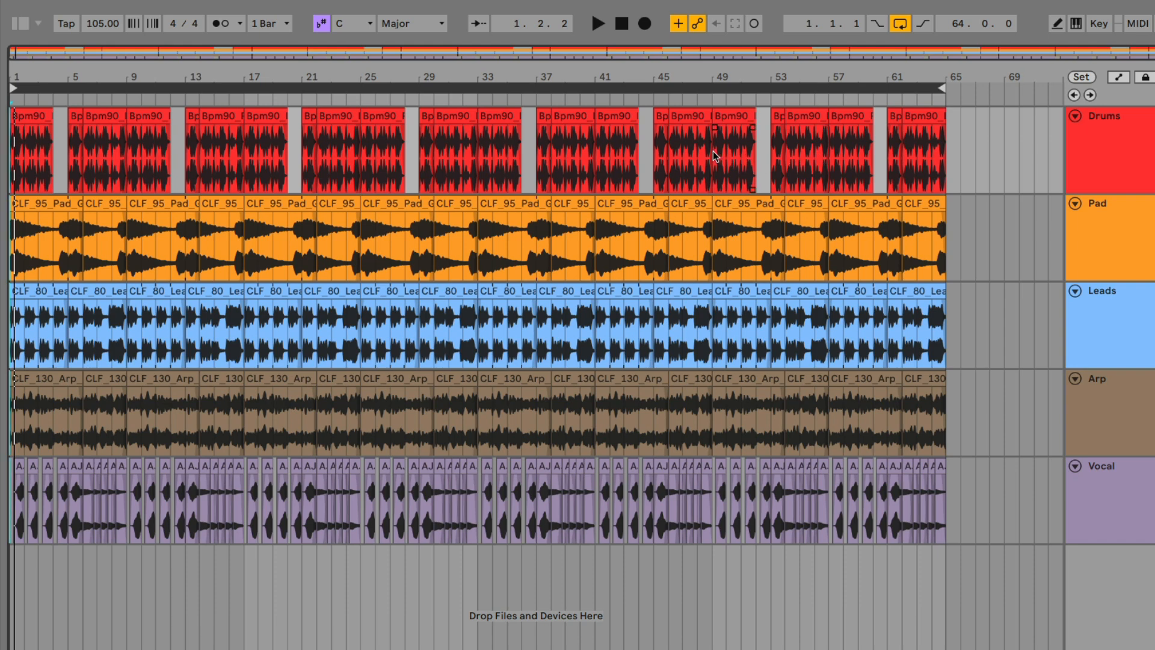
- Select bars 49 to 57 on the Drums track and set the loop to that eight-bar range
left_click_drag(713, 150, 803, 158)
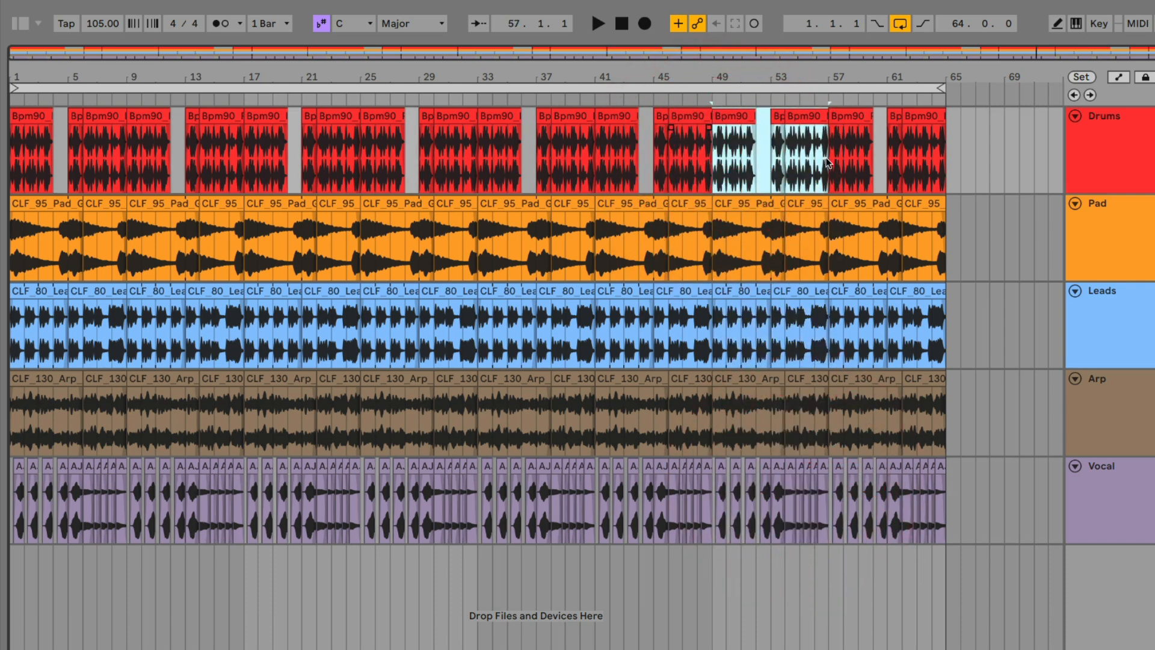
left_click_drag(714, 160, 818, 165)
key("ctrl+l")
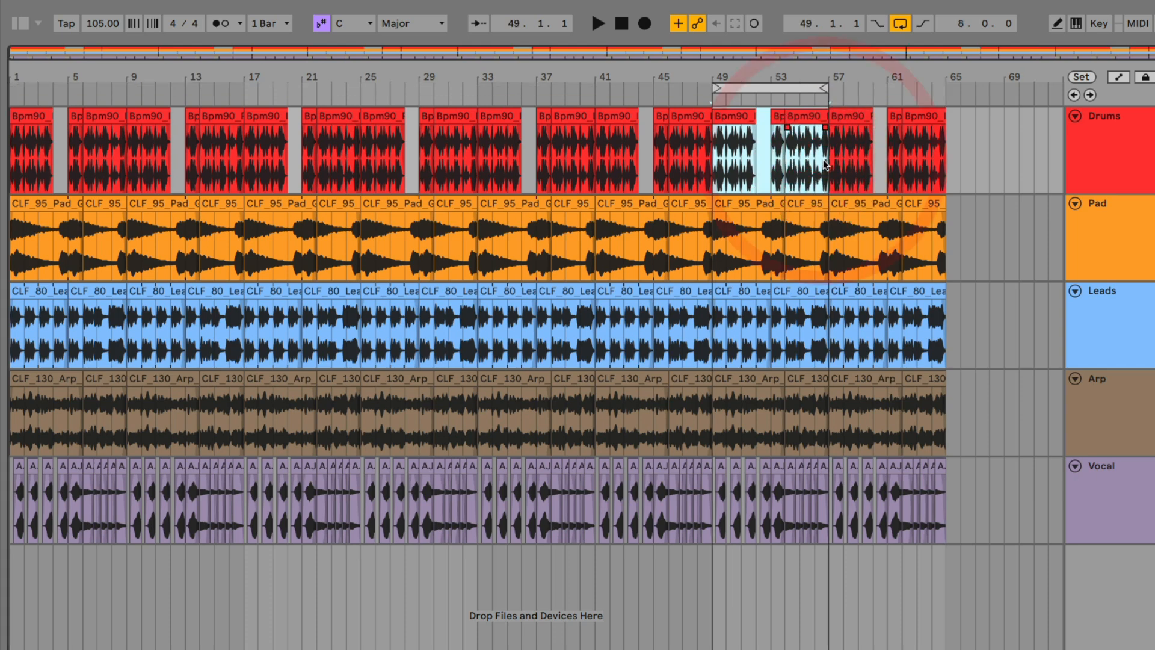
right_click(771, 89)
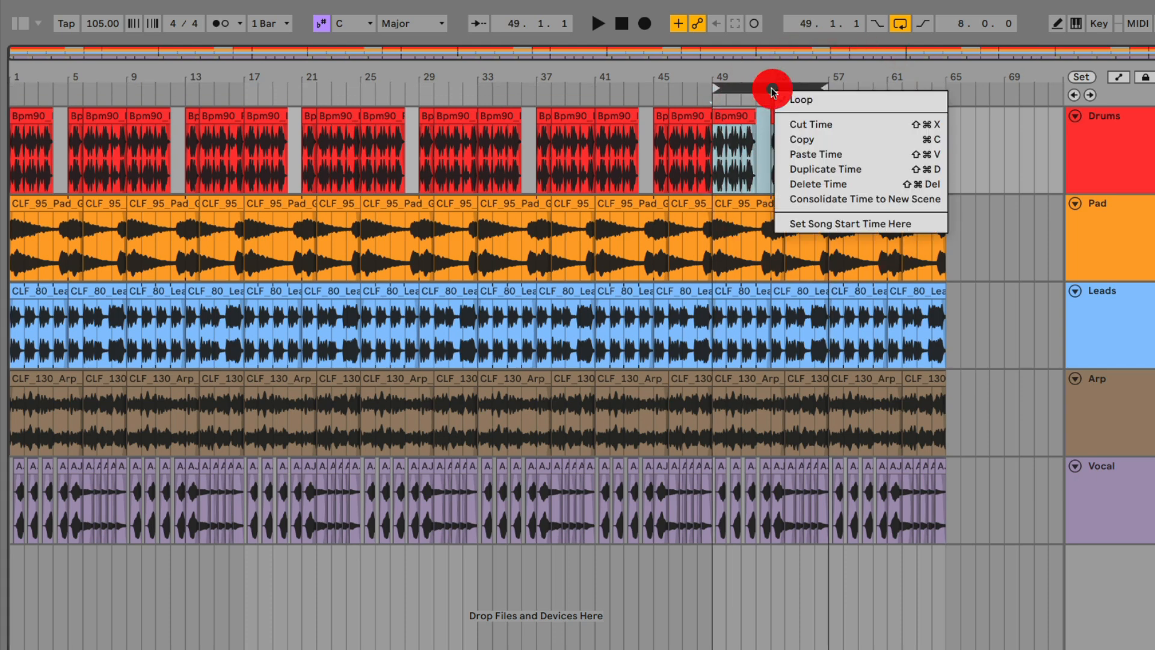
left_click(812, 169)
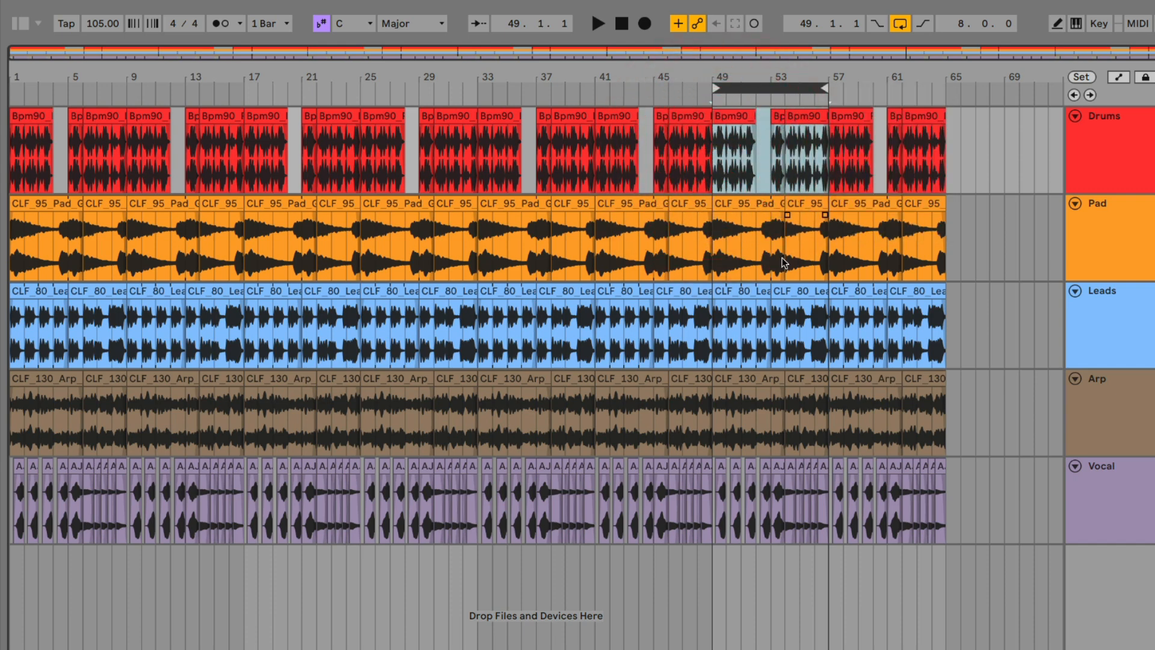
- Delete the time within the loop range from bar 49 to 57 on all tracks
left_click_drag(832, 153, 946, 136)
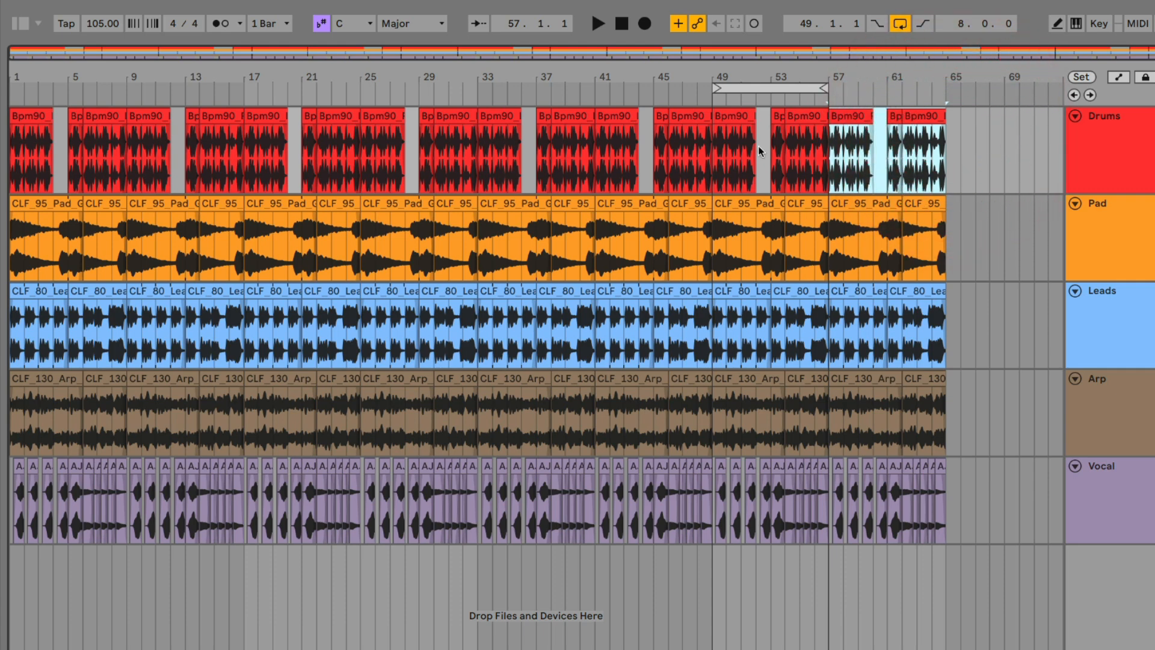
left_click(751, 91)
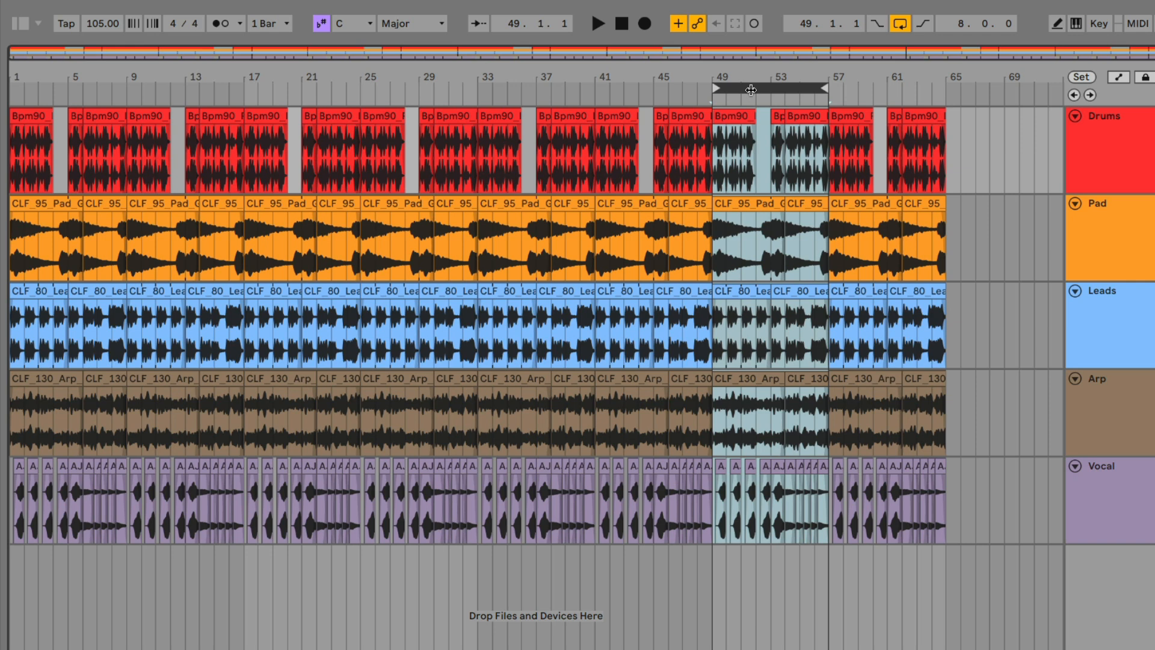
right_click(751, 90)
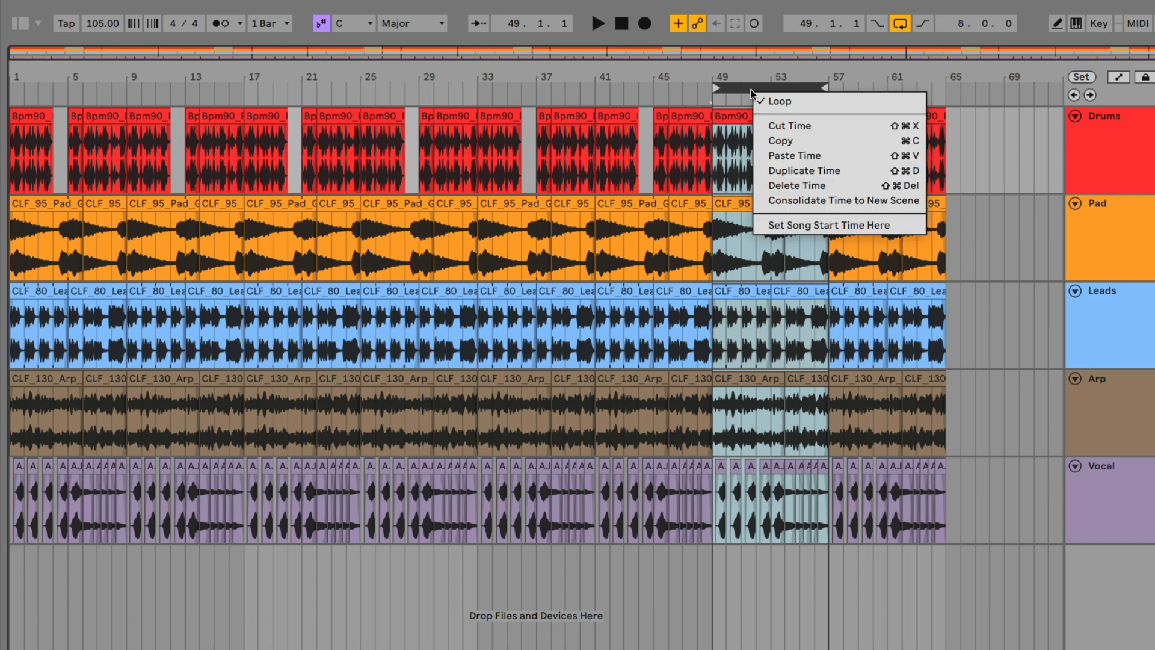
left_click(774, 186)
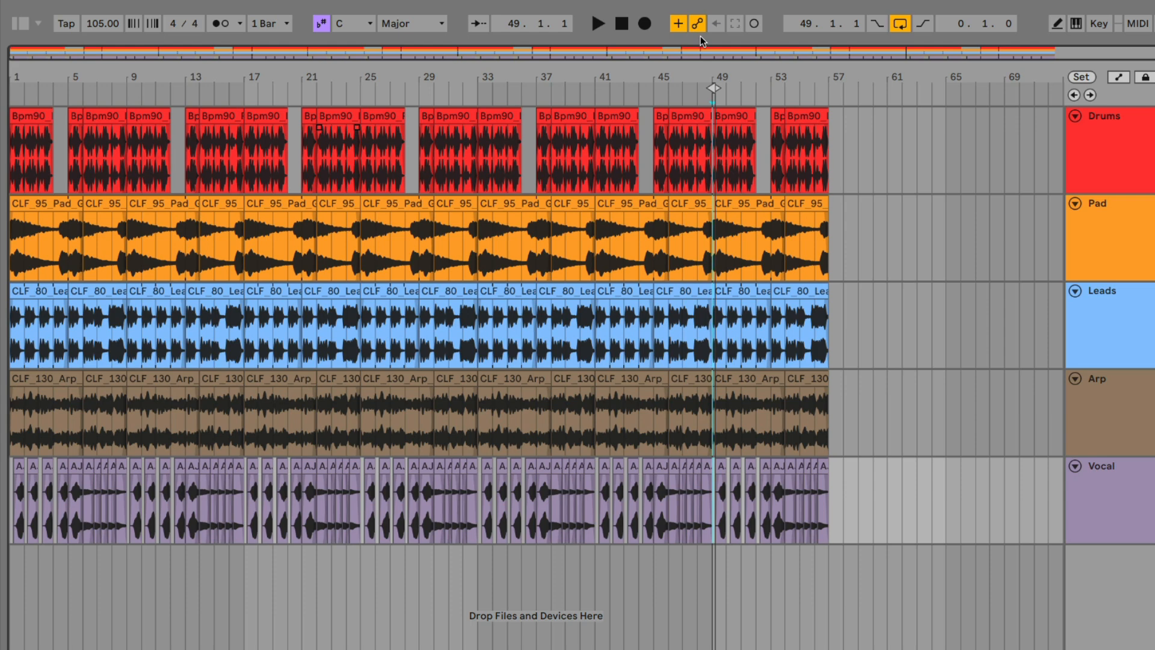
- Play from bar 1 while extending the first Drums clip to bar 8, with bar 8 left empty, and the bar 9 clip to bar 14
left_click(621, 24)
left_click(598, 24)
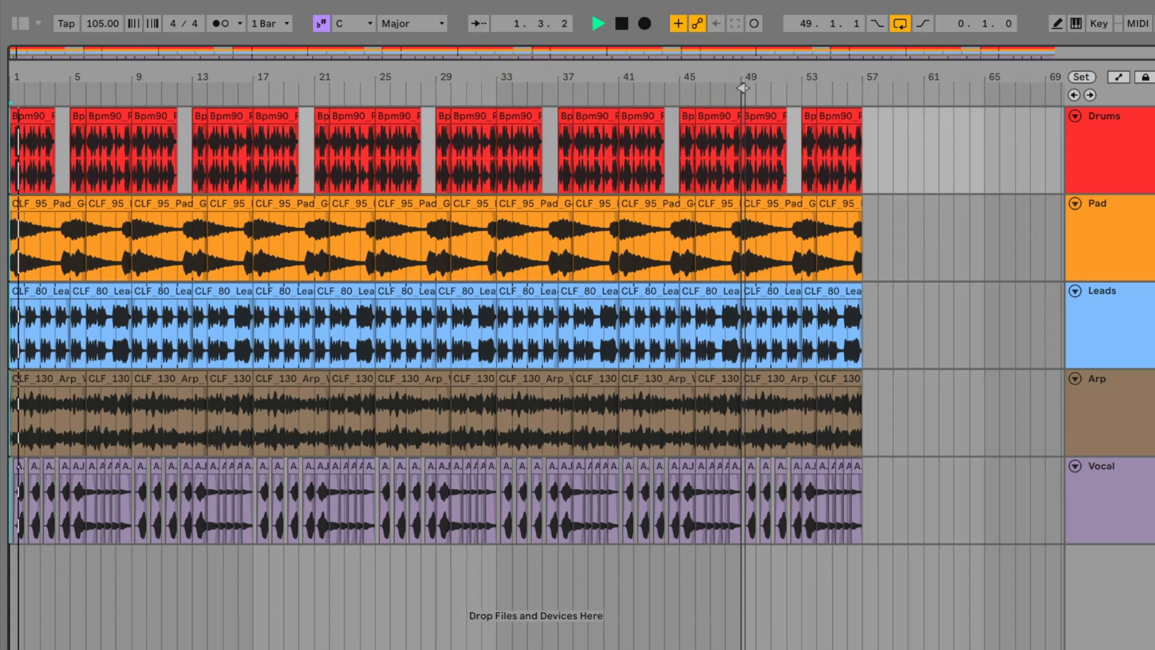
left_click_drag(65, 77, 124, 115)
left_click_drag(125, 115, 139, 115)
left_click_drag(139, 115, 199, 134)
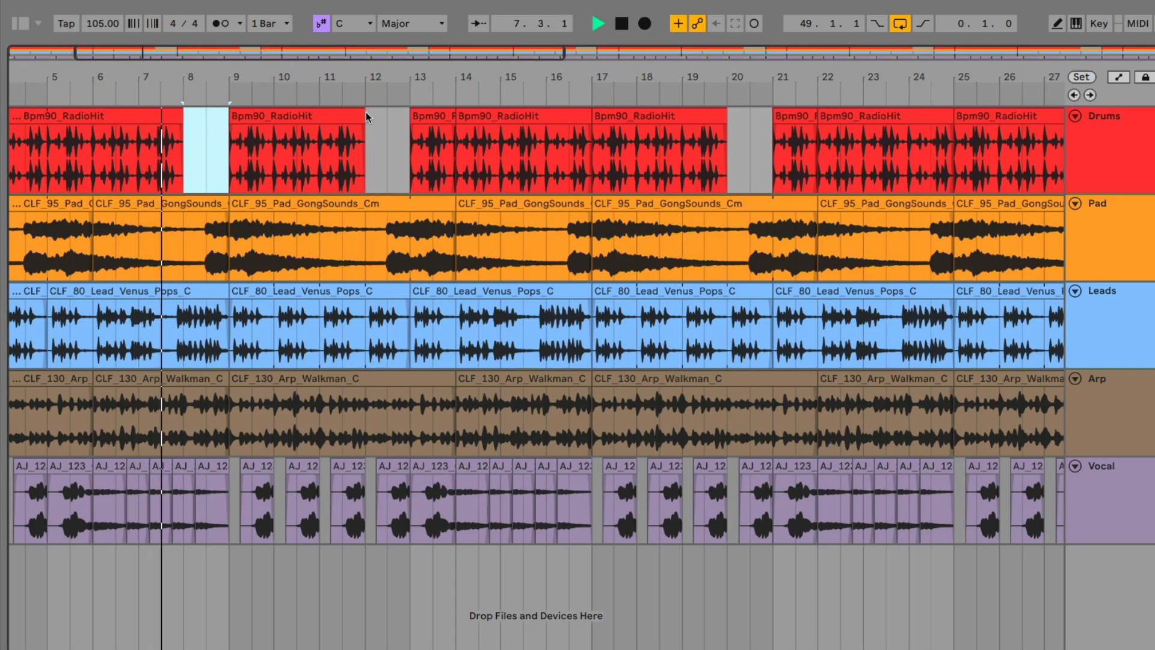
left_click_drag(368, 116, 455, 116)
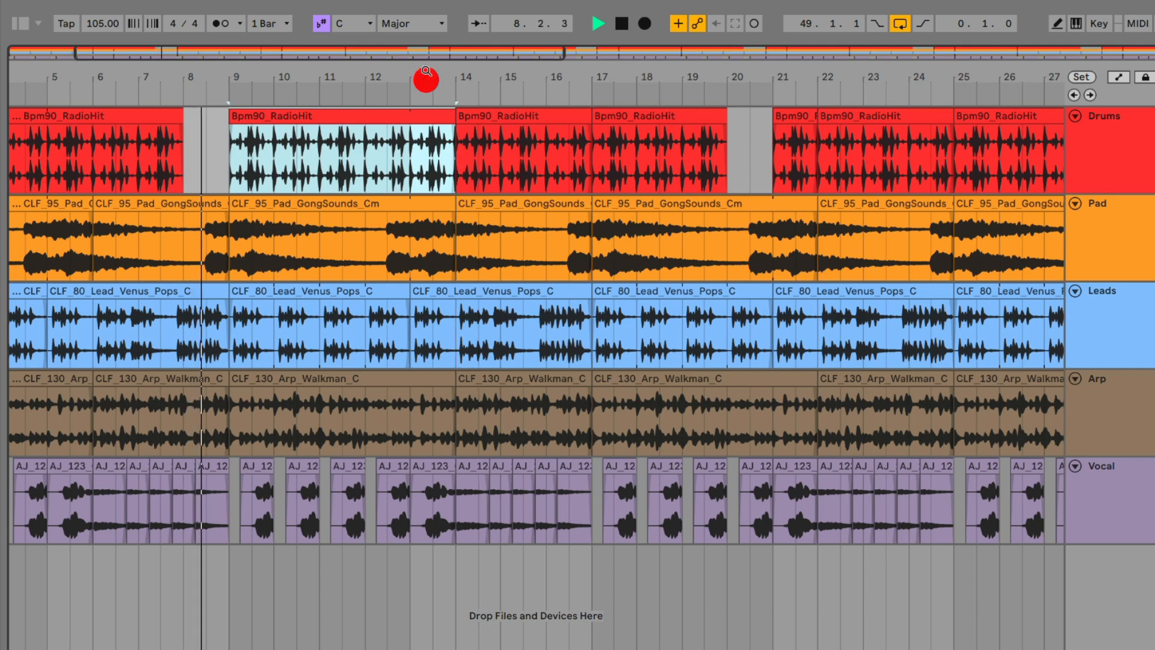
- Select the Arp clips from bar 1 to 17 and delete them
left_click_drag(426, 72, 425, 24)
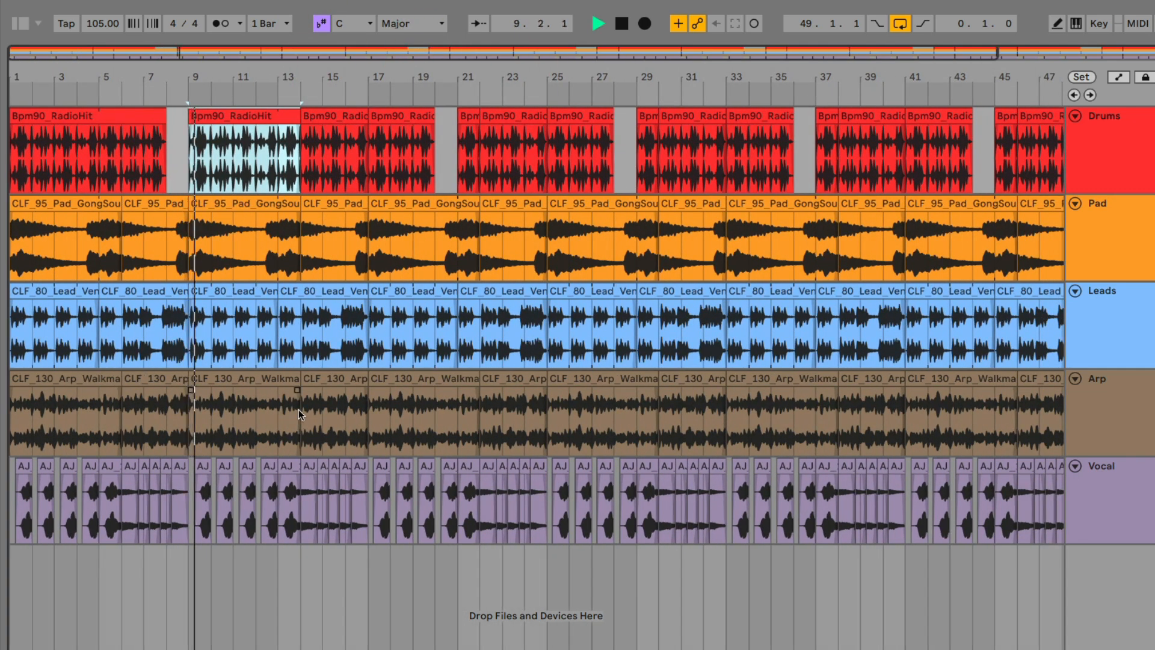
left_click_drag(364, 414, 70, 418)
left_click(344, 423)
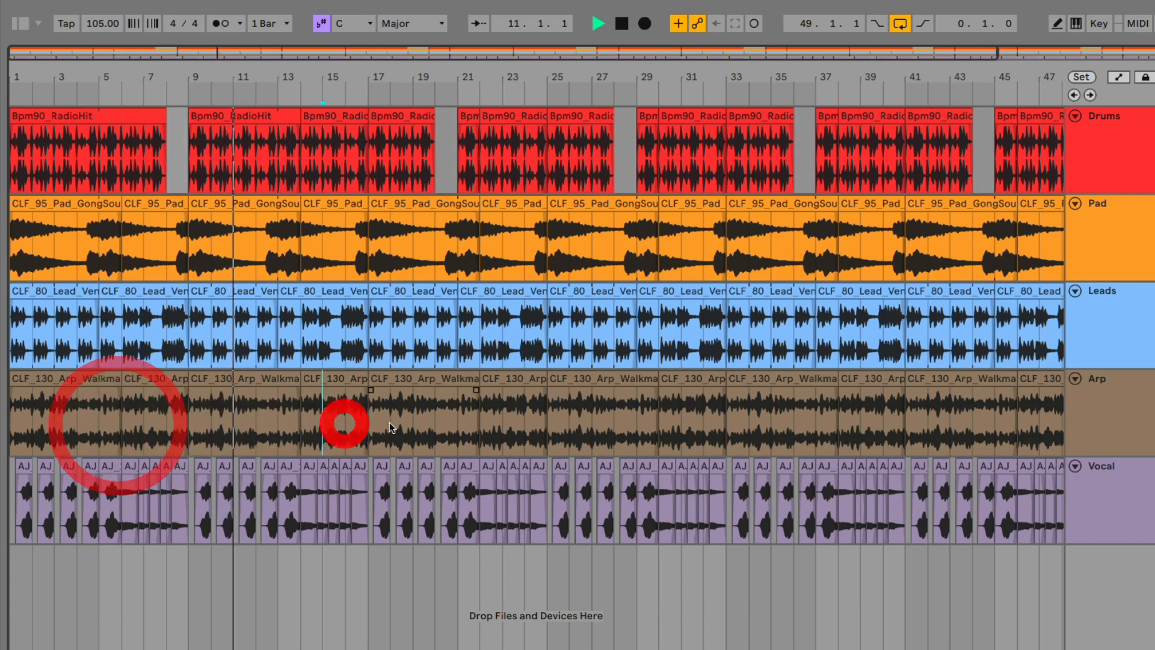
left_click_drag(366, 419, 2, 419)
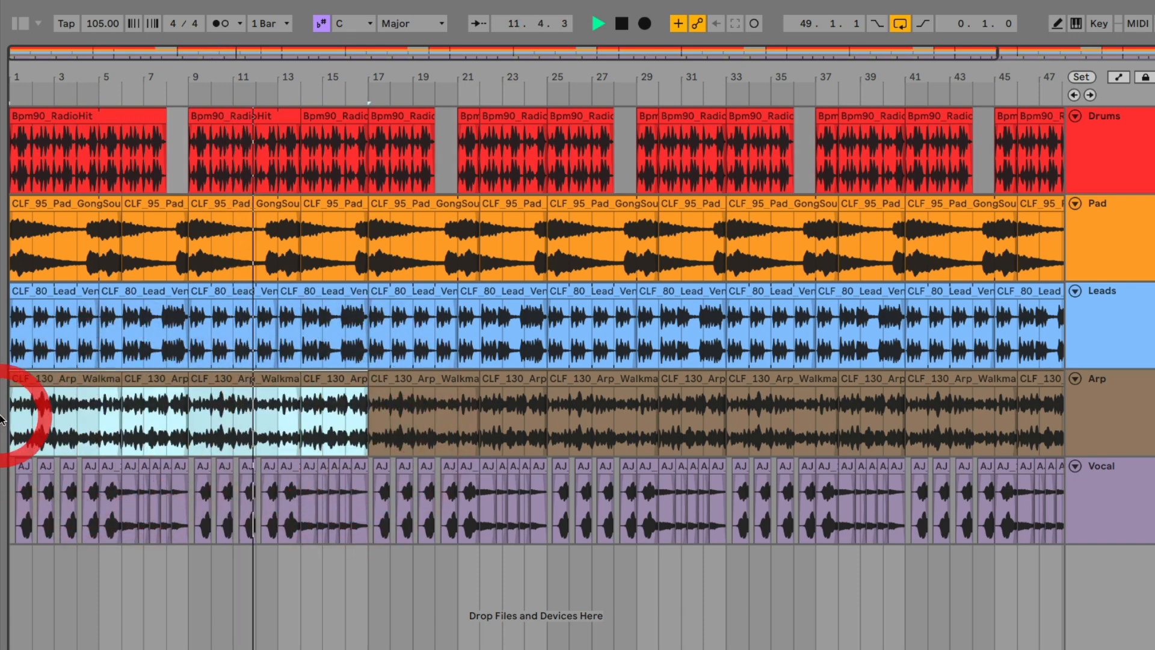
key("Delete")
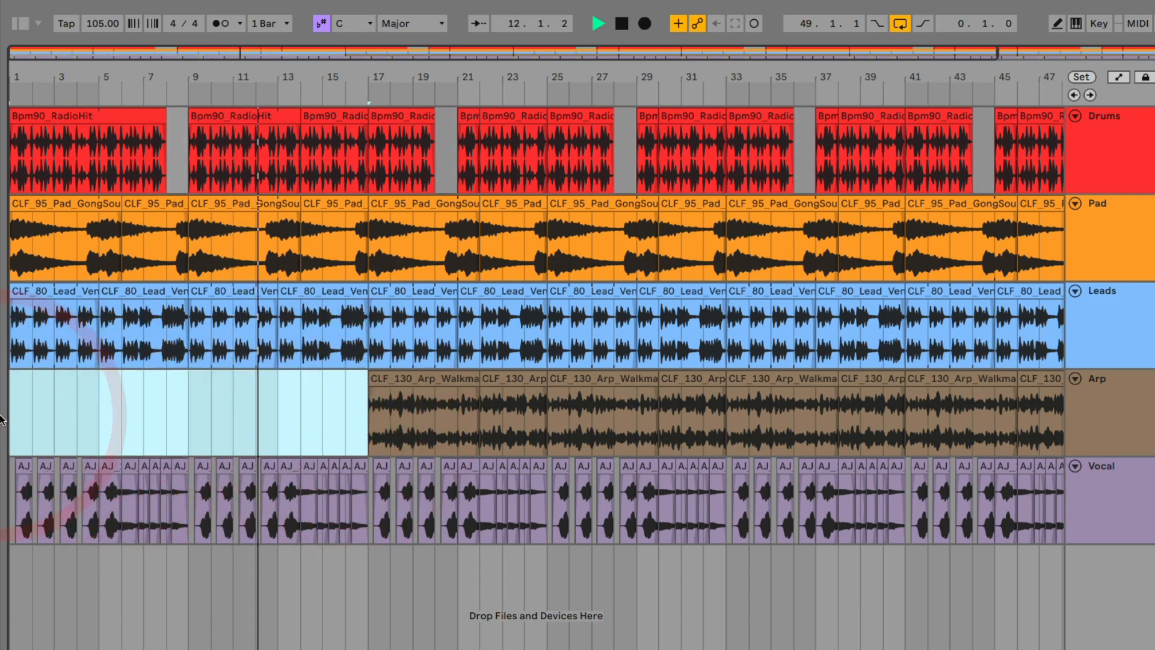
- Deactivate the two Leads clips between bars 9 and 17
left_click(339, 296)
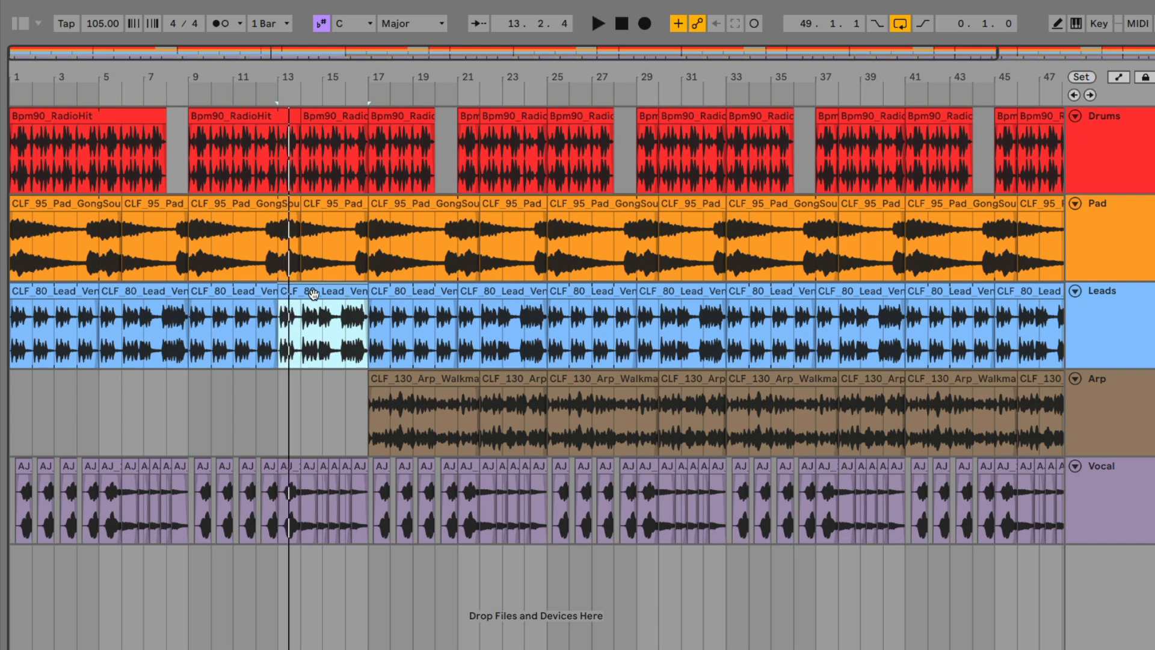
key("0")
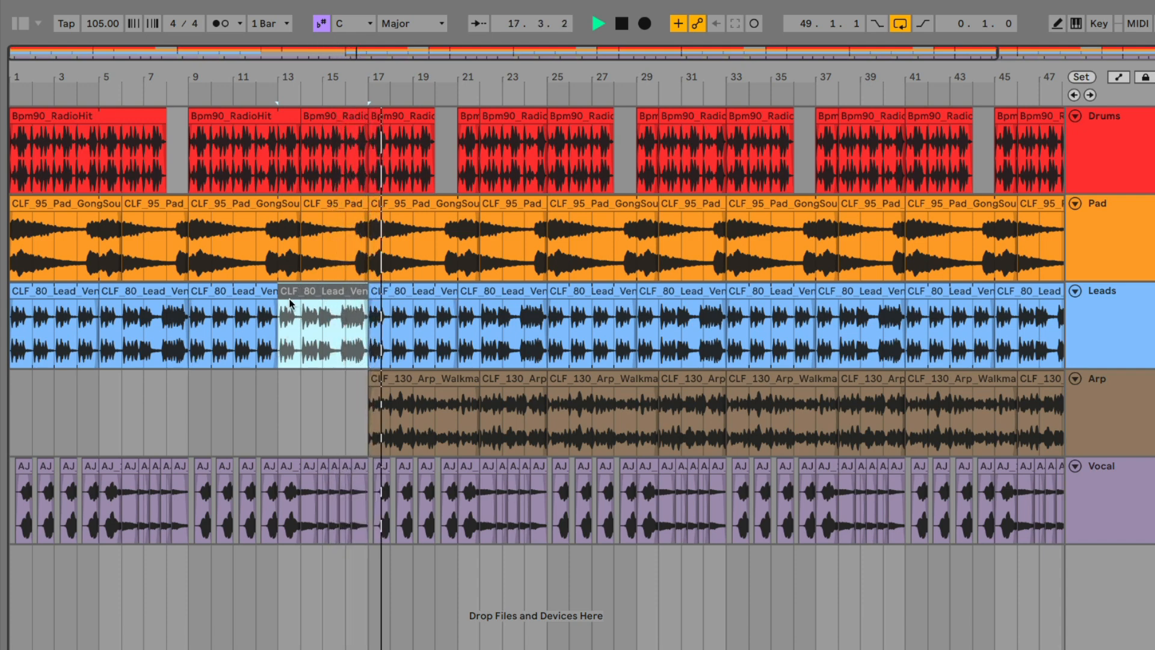
left_click(246, 291)
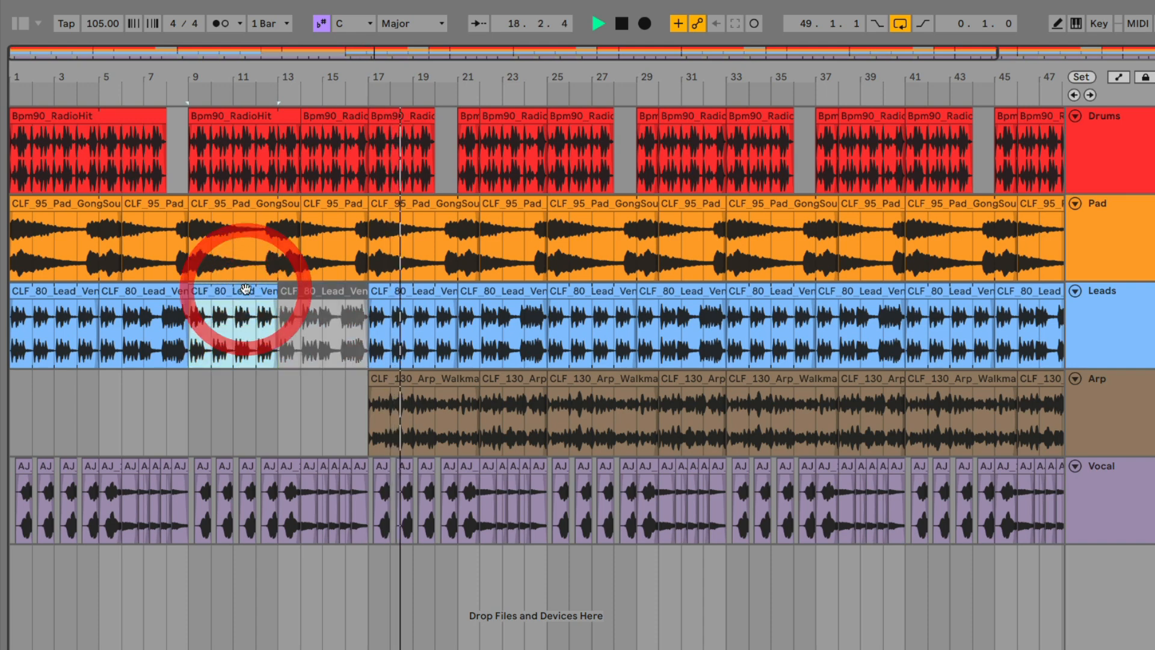
key("0")
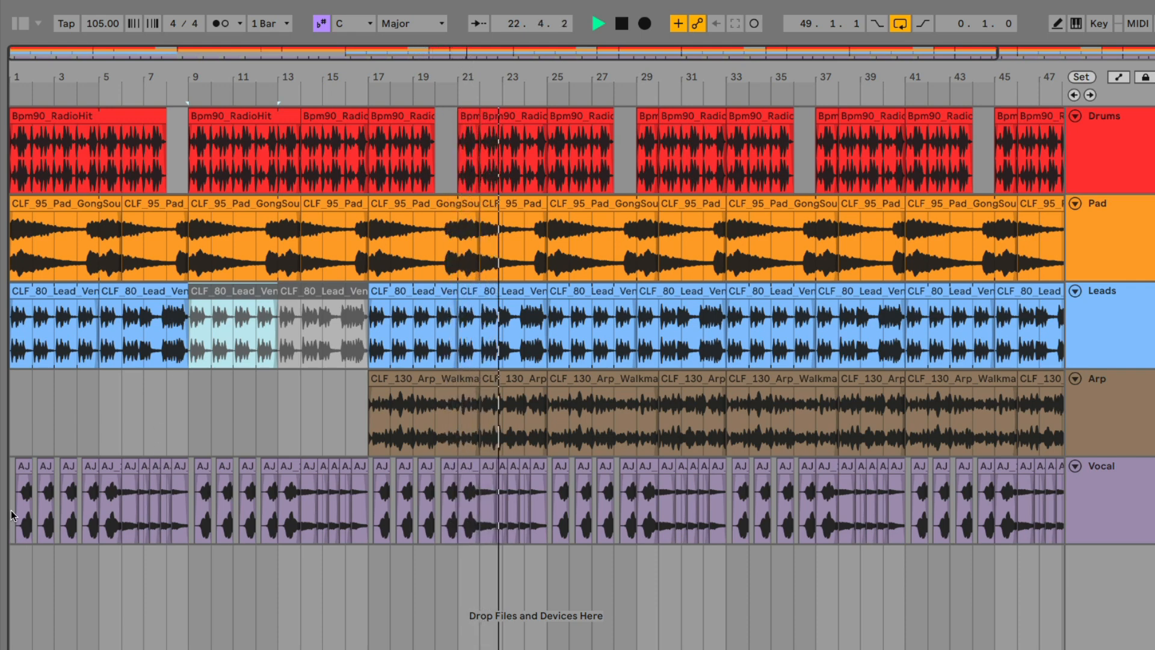
- Delete the Vocal clips from bar 1 to 13
left_click_drag(15, 530, 277, 508)
key("Delete")
left_click(188, 513)
key("Delete")
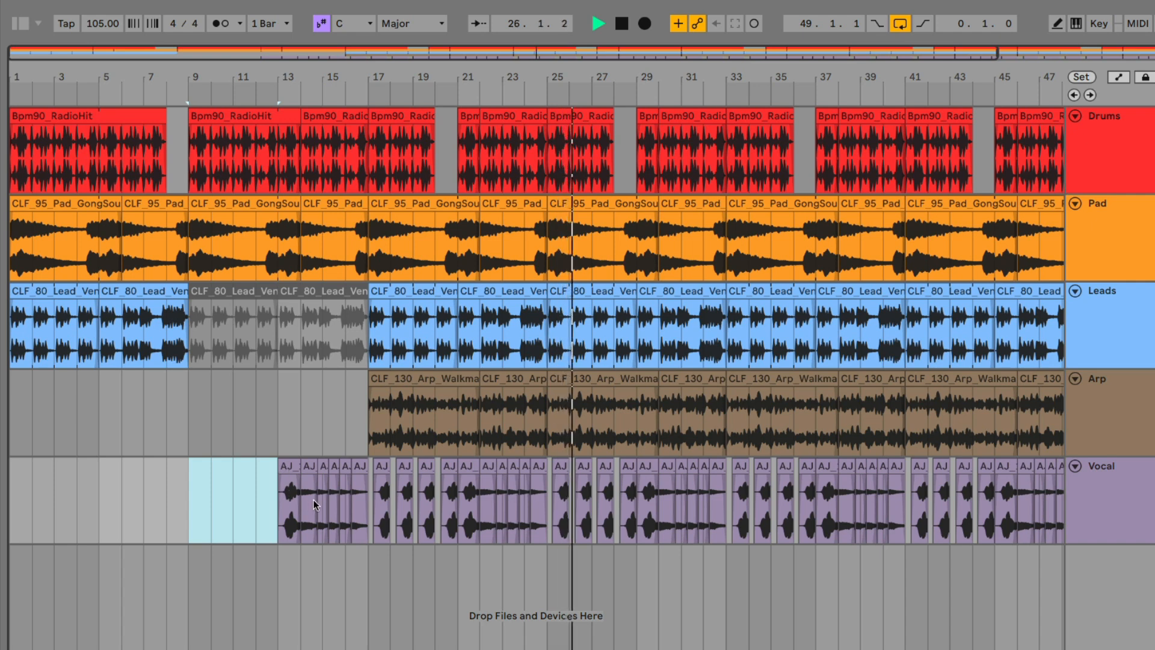
- Extend the Vocal clip at bar 13 to bar 17 over its chops, and delete the Vocal clips from bar 25 to 29
left_click(291, 467)
left_click_drag(300, 468, 361, 470)
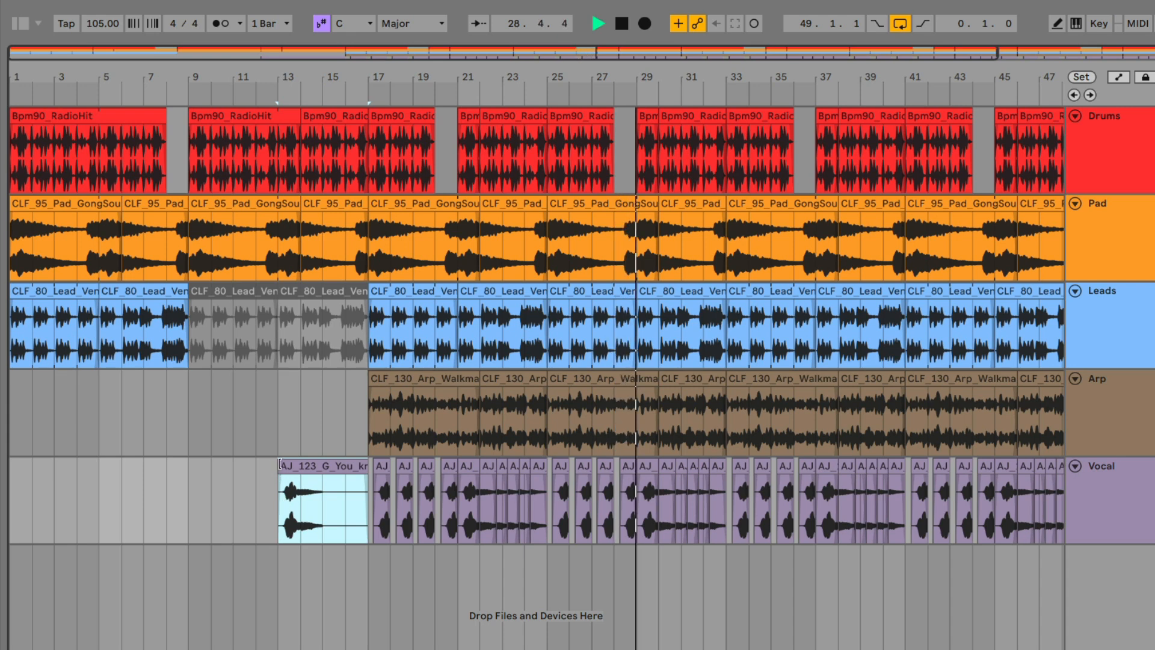
left_click(553, 505)
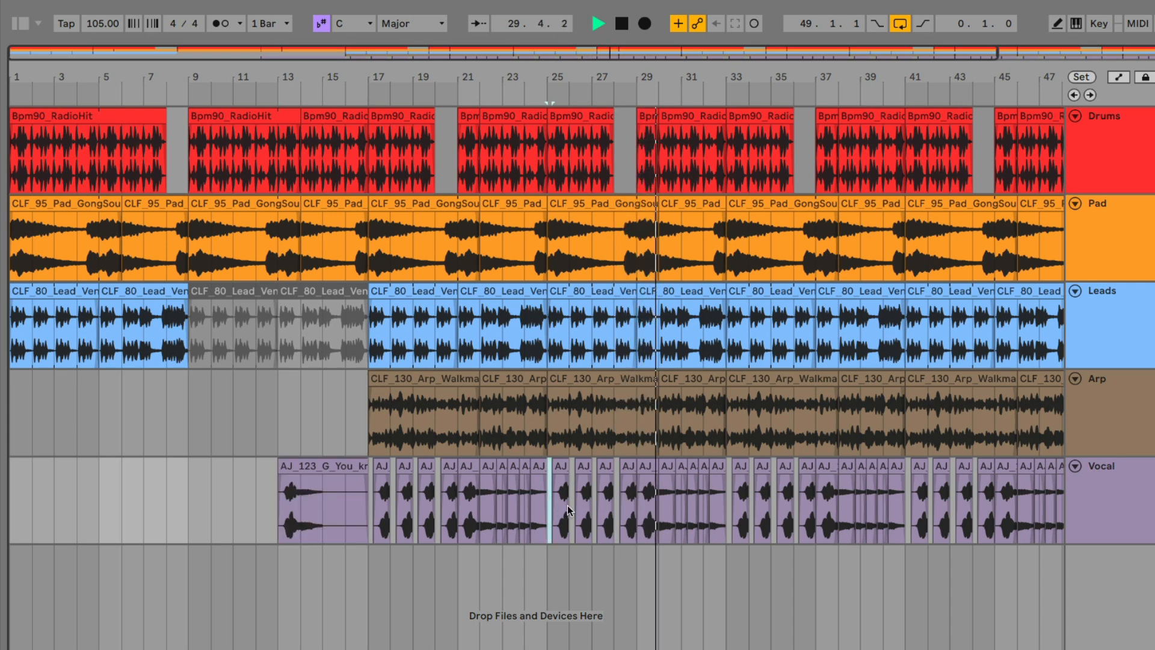
left_click_drag(568, 510, 631, 508)
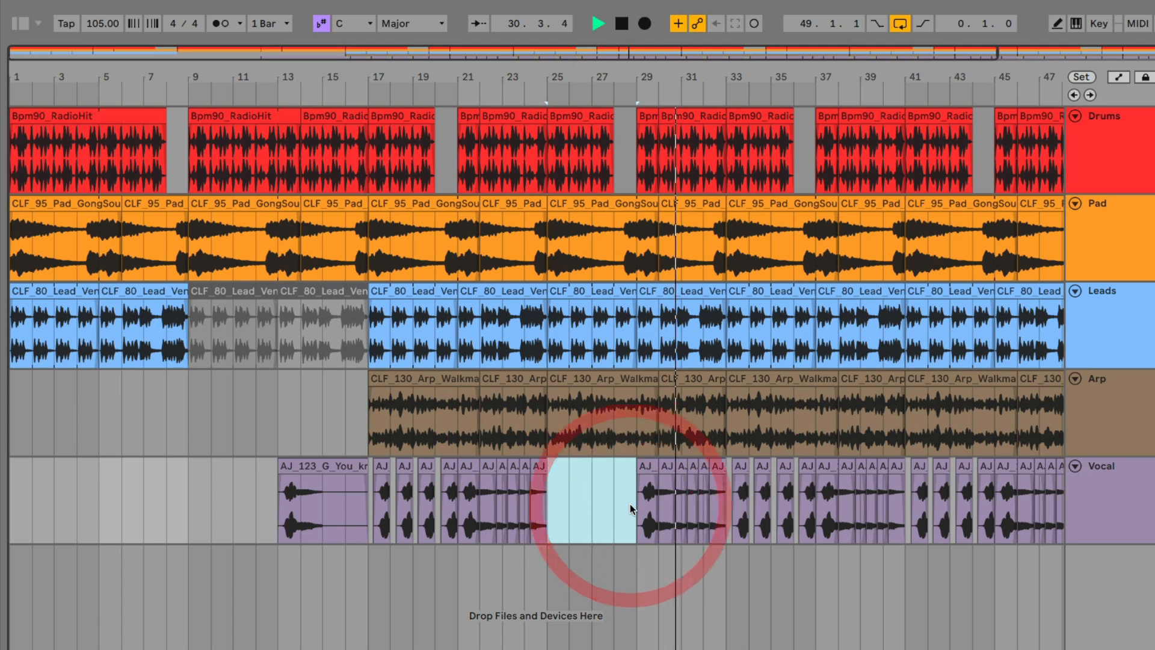
- Play the Pad from 30.4, and duplicate its section from 30.4 to 31.3 directly after itself
left_click(686, 421)
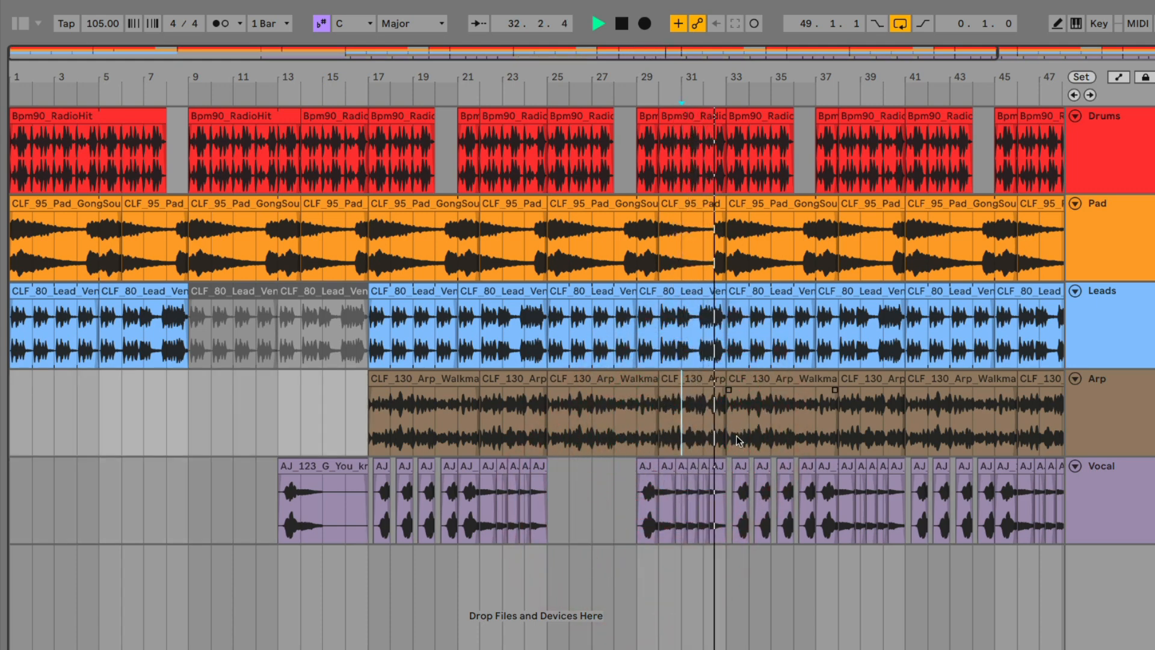
key("space")
left_click_drag(717, 78, 717, 139)
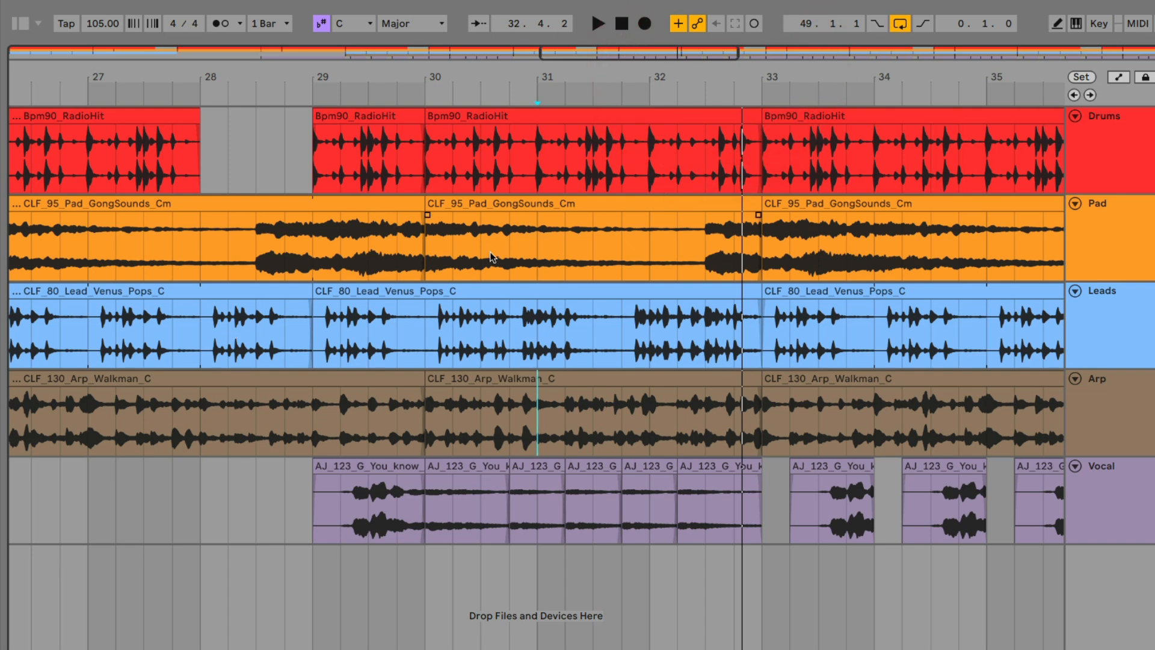
left_click(511, 250)
key("space")
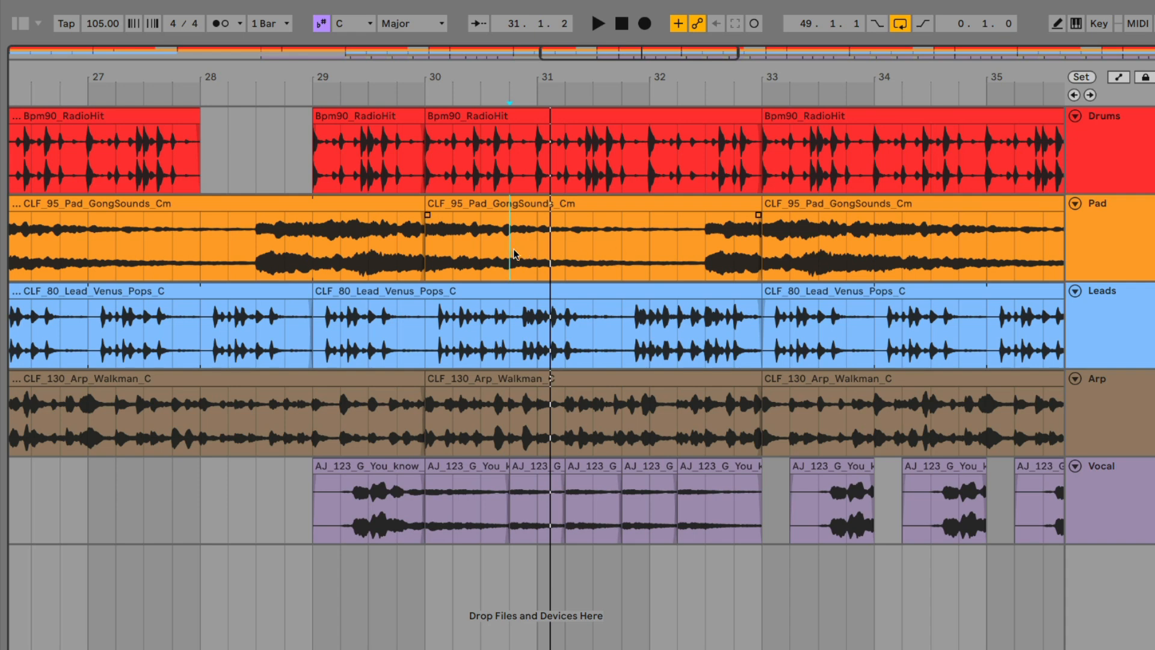
key("space")
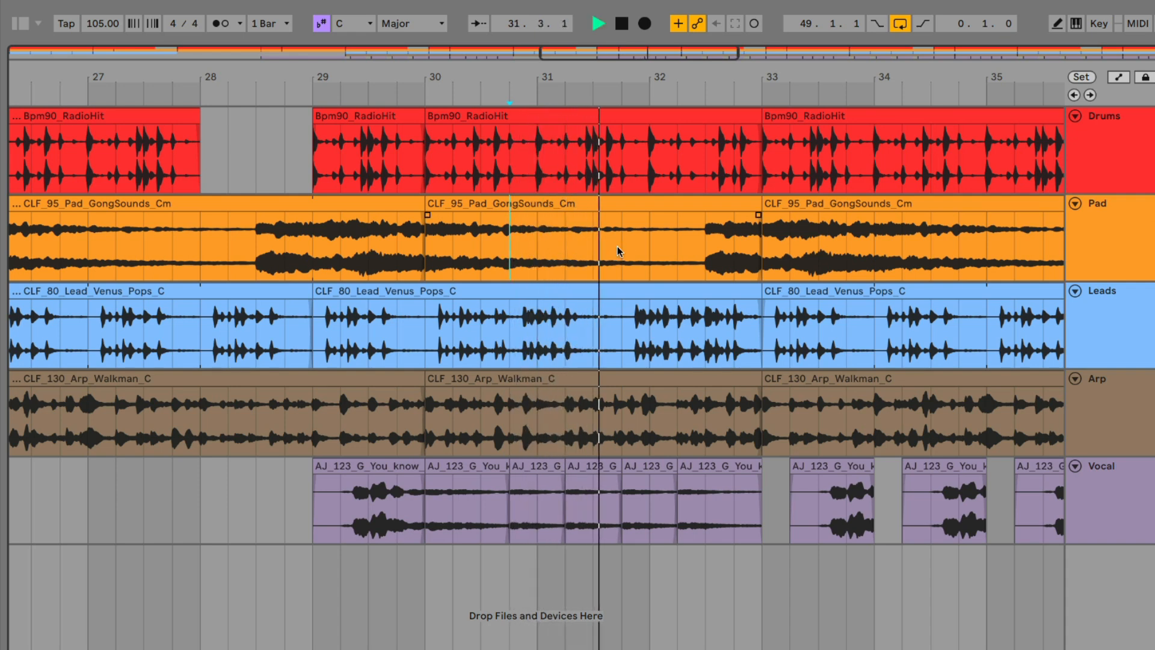
left_click_drag(508, 251, 588, 251)
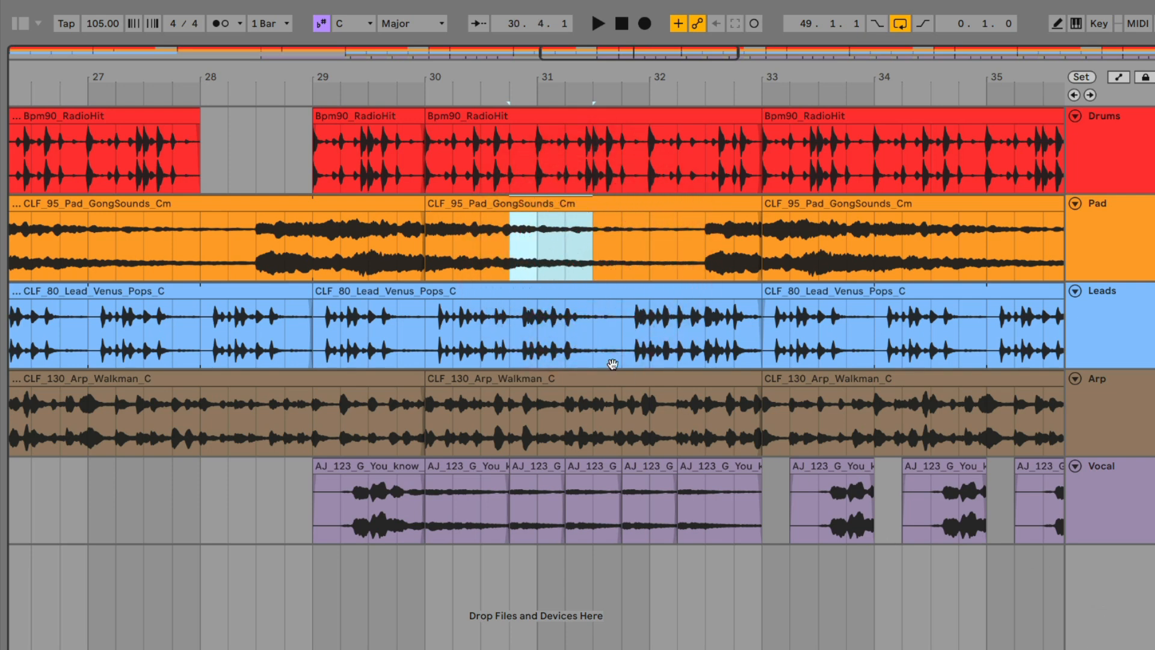
left_click_drag(514, 250, 581, 248)
key("ctrl+d")
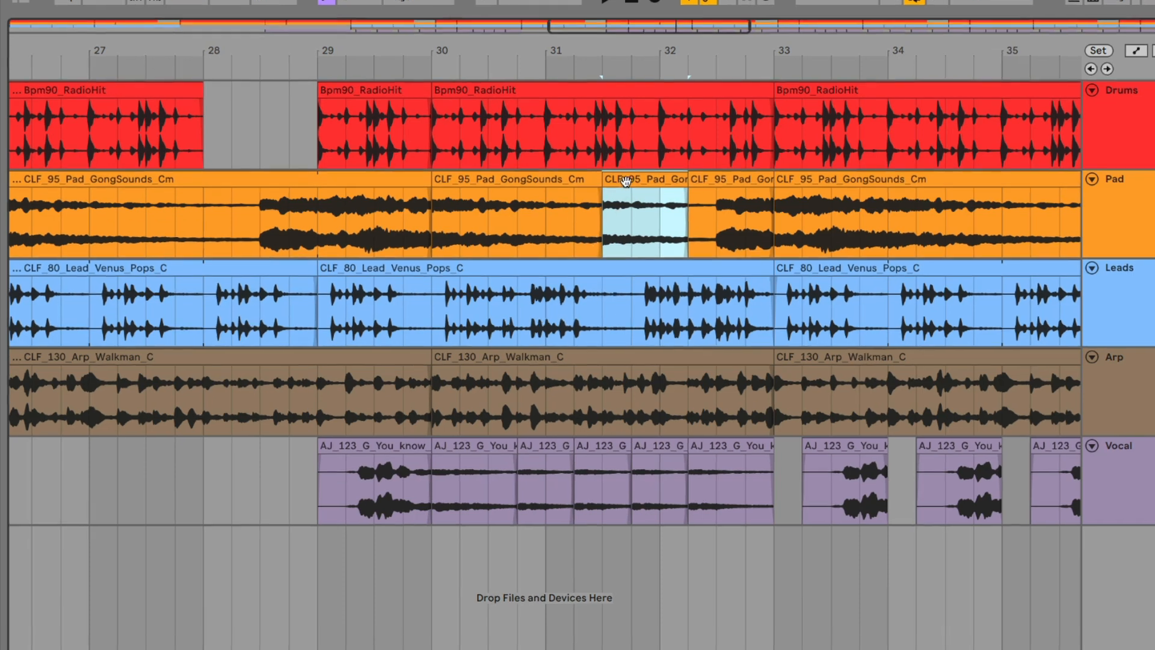
- Reverse the duplicated Pad clip at 31.3 and audition its range in the sample waveform
double_click(615, 206)
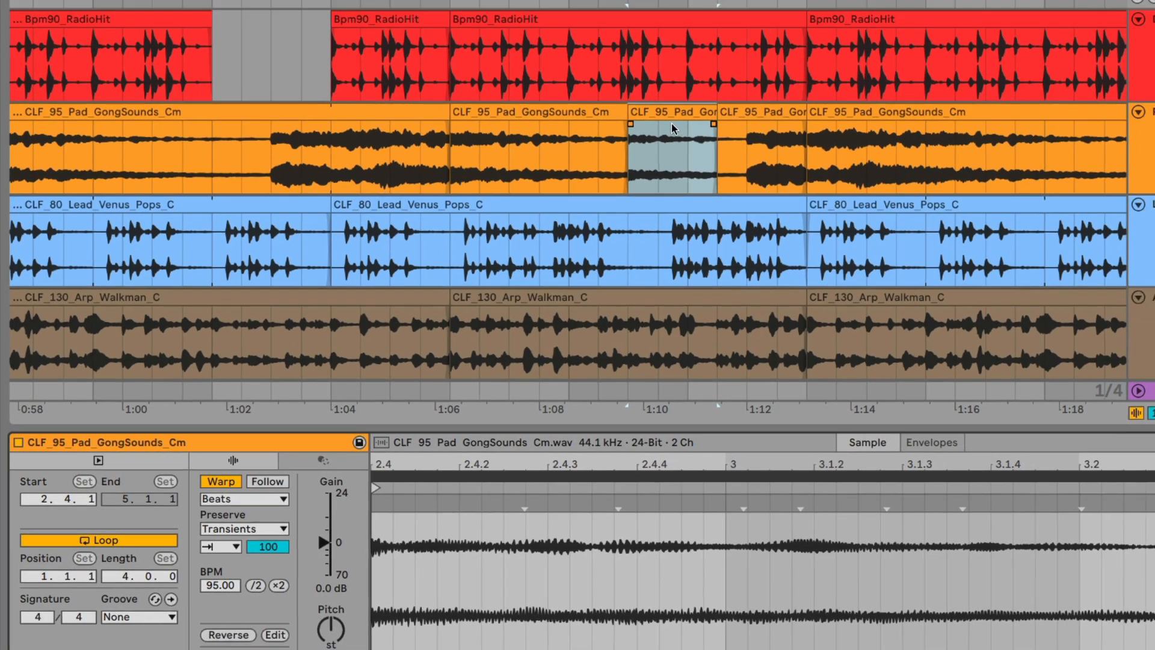
left_click(705, 24)
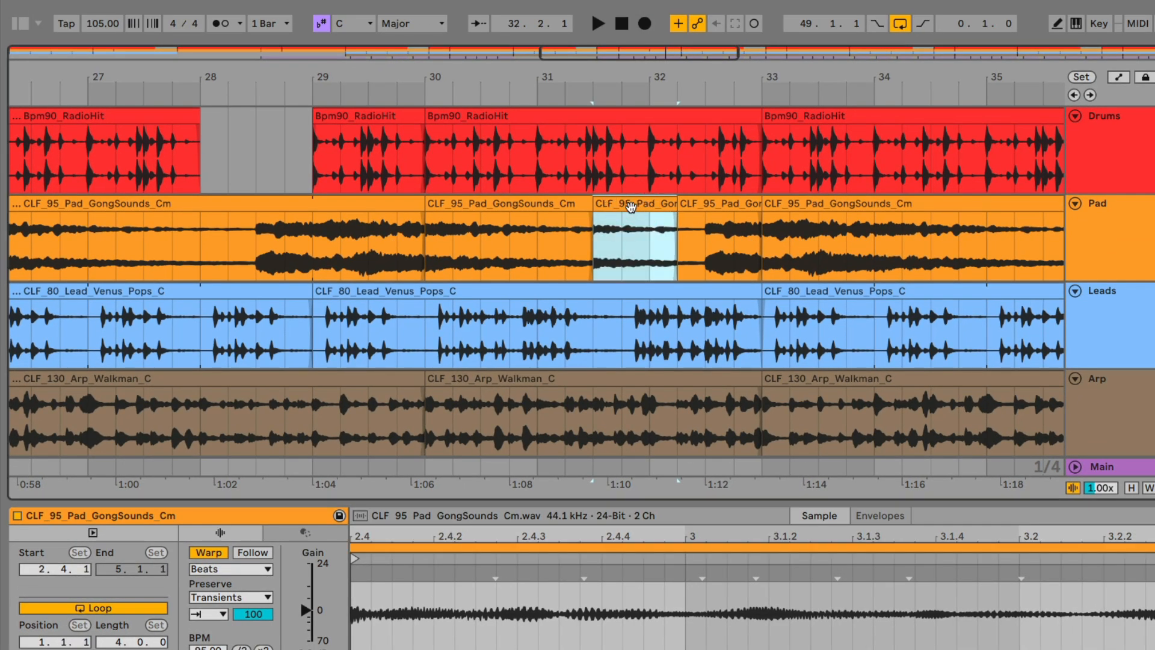
key("r")
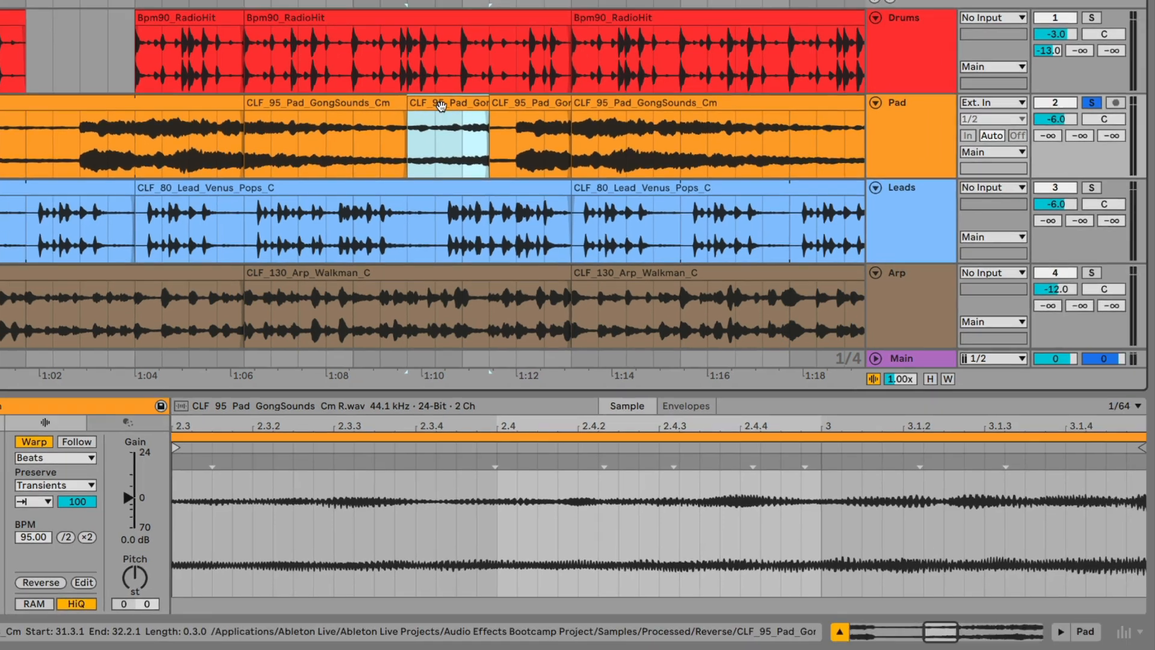
left_click(630, 206)
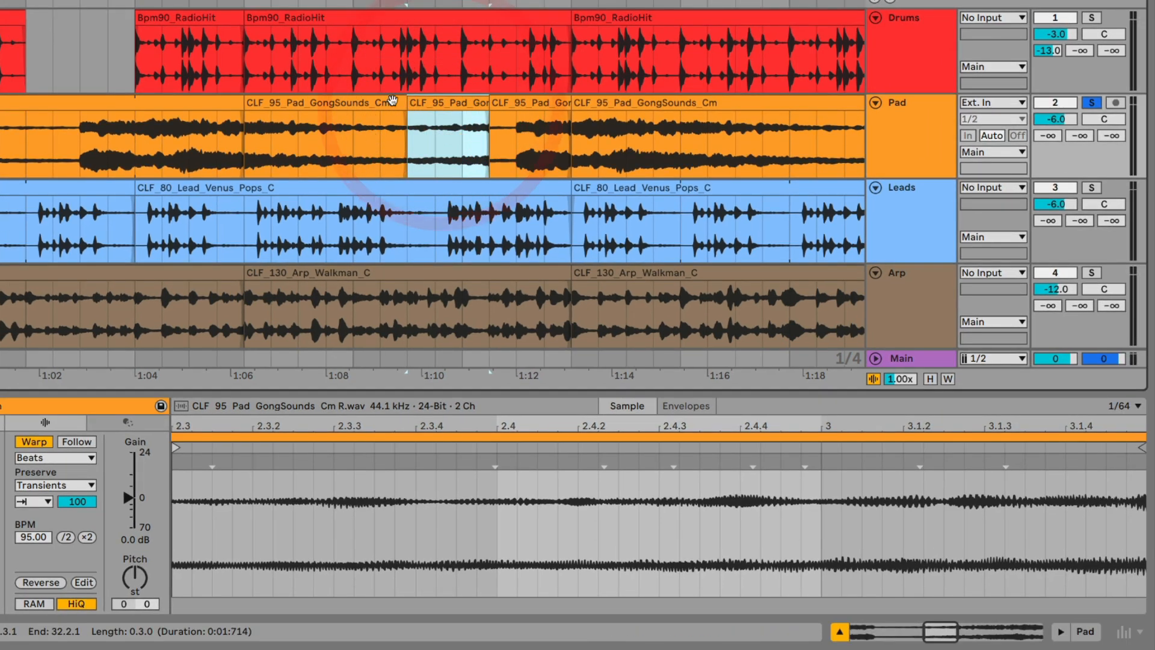
left_click_drag(460, 420, 460, 367)
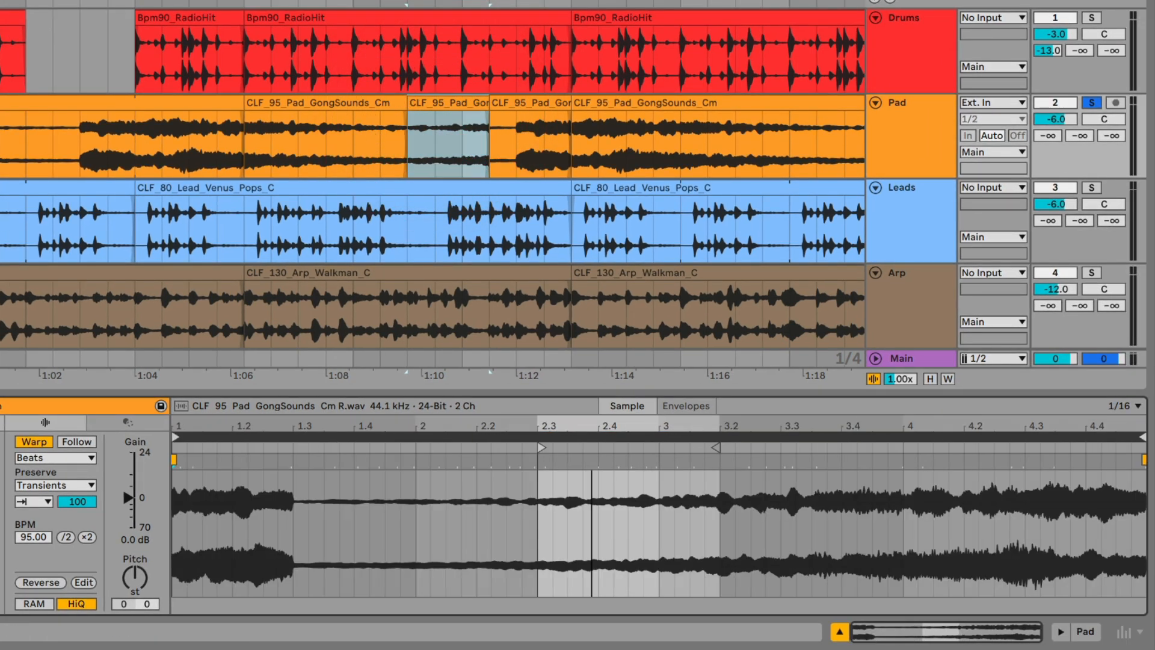
left_click_drag(540, 516, 712, 513)
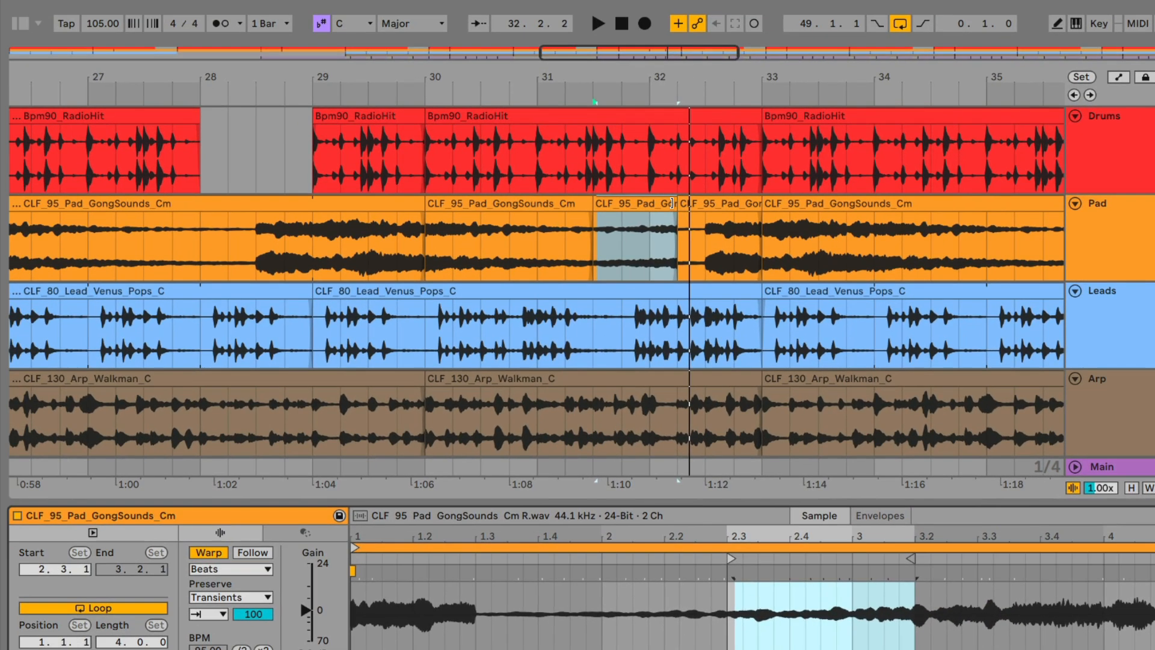
- Extend the reversed Pad clip's end to 32.3 and play the passage from bar 30
left_click_drag(556, 138, 573, 136)
key("space")
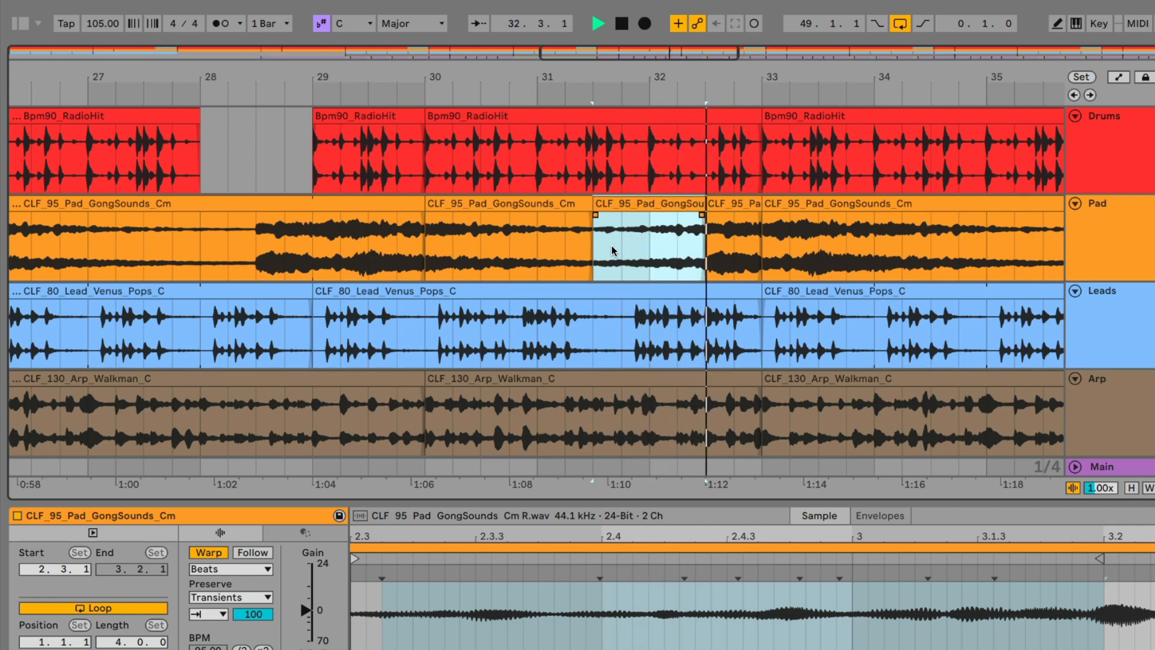
left_click_drag(638, 74, 580, 188)
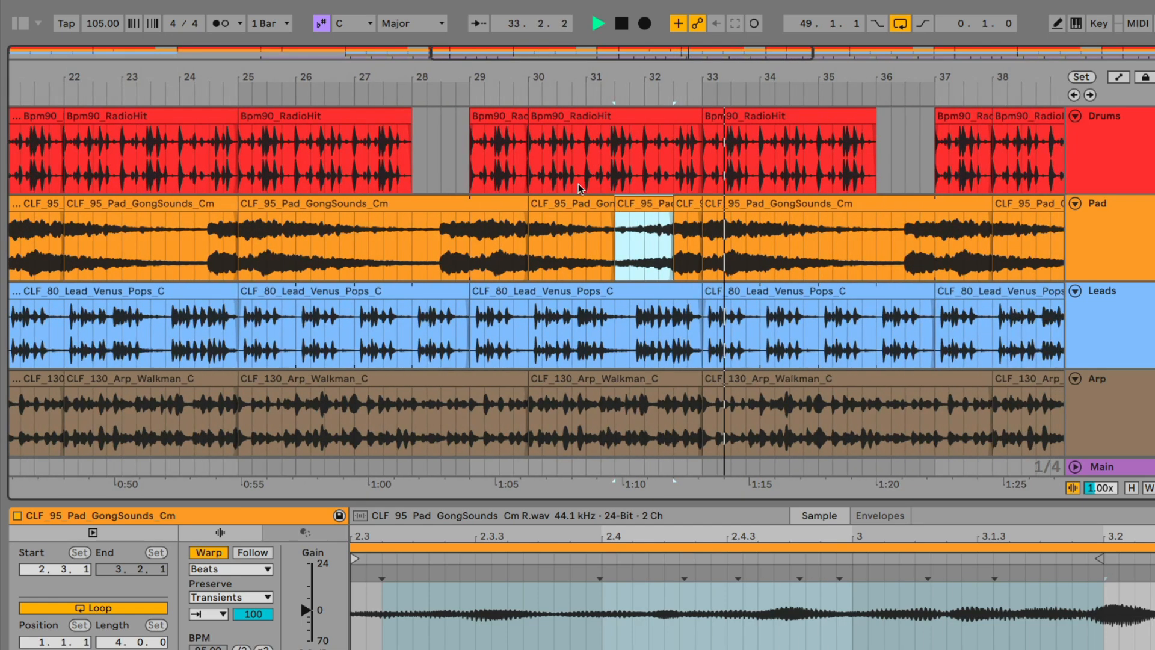
left_click(528, 235)
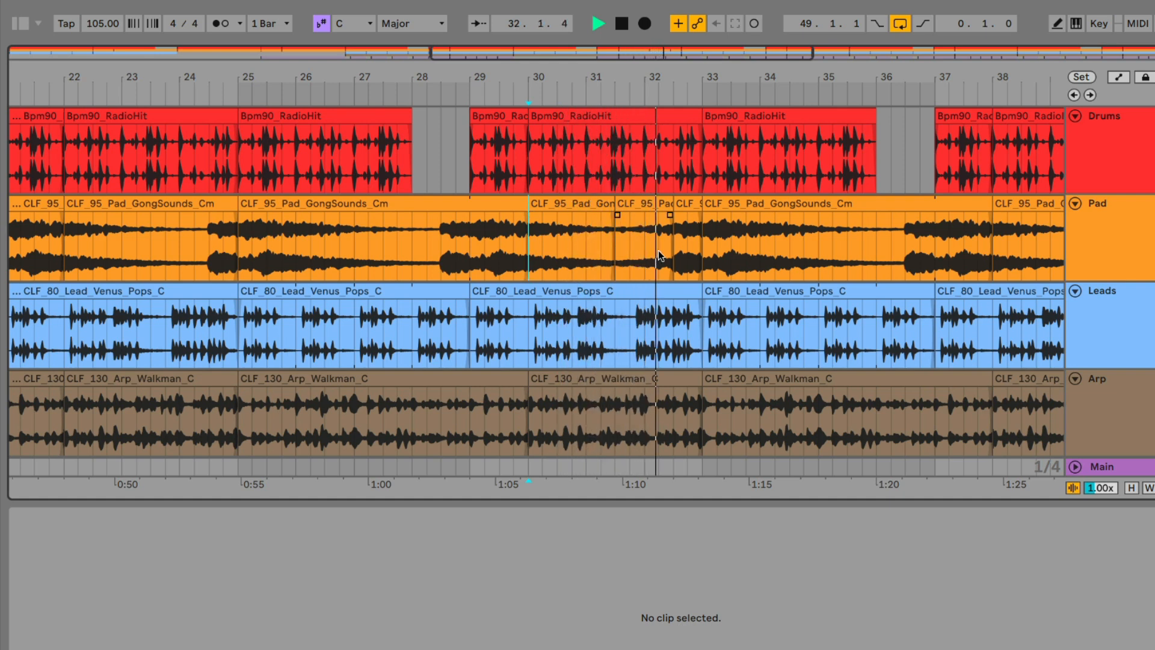
left_click(691, 238)
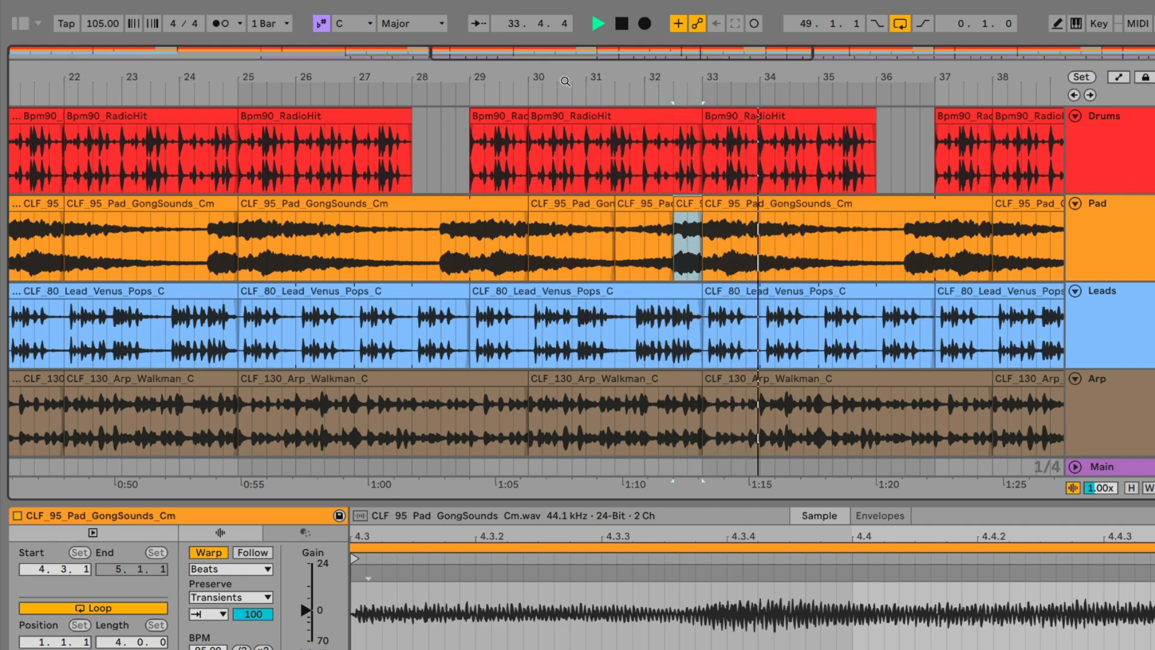
- Extend the Vocal clip that starts at 36.2 so that it ends at 37.1.2
left_click_drag(566, 81, 557, 65)
scroll(715, 239, "down", 3)
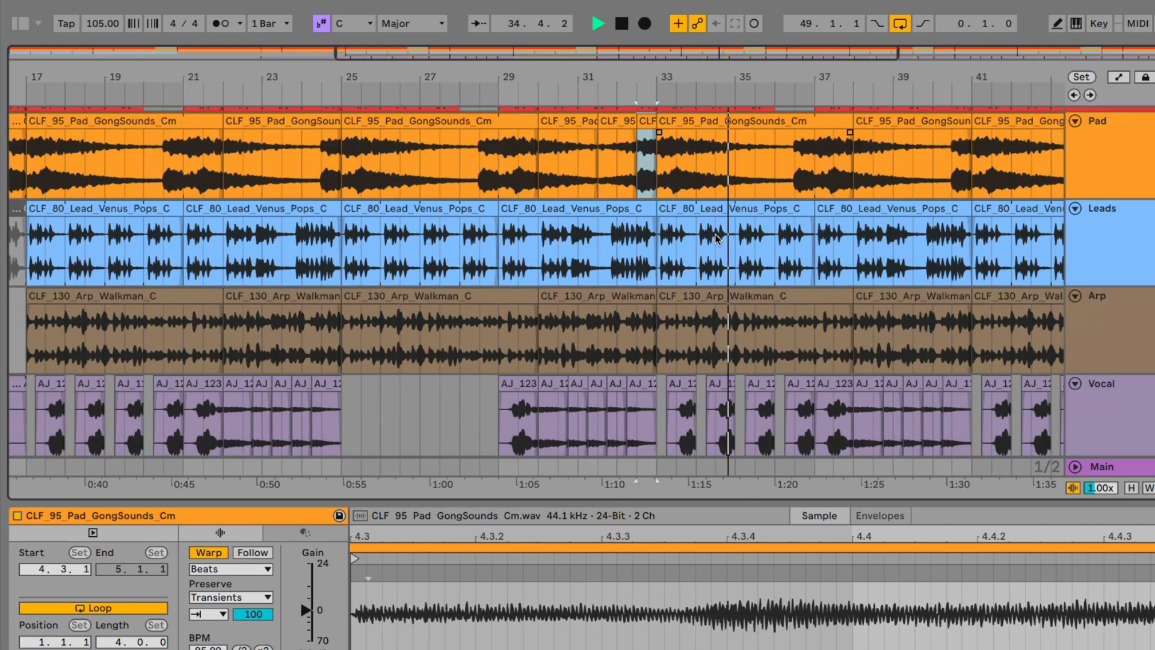
scroll(716, 239, "down", 2)
left_click_drag(791, 82, 446, 95)
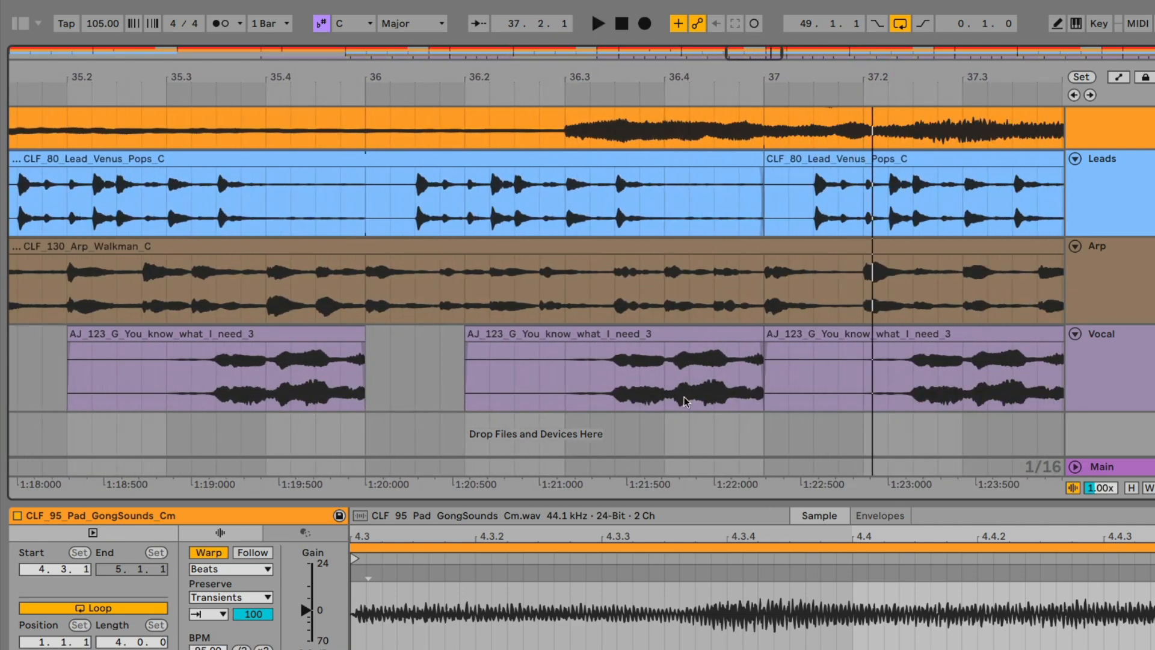
left_click(616, 376)
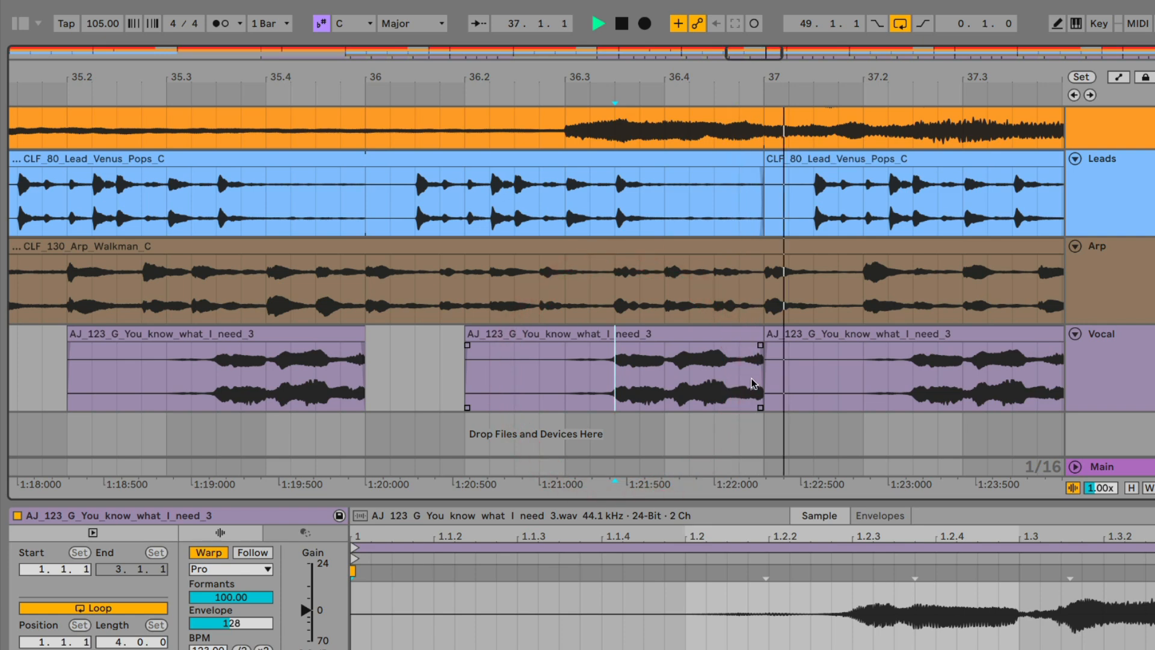
mouse_move(761, 361)
left_mouse_down()
mouse_move(782, 345)
mouse_move(775, 365)
left_mouse_up()
left_click(775, 364)
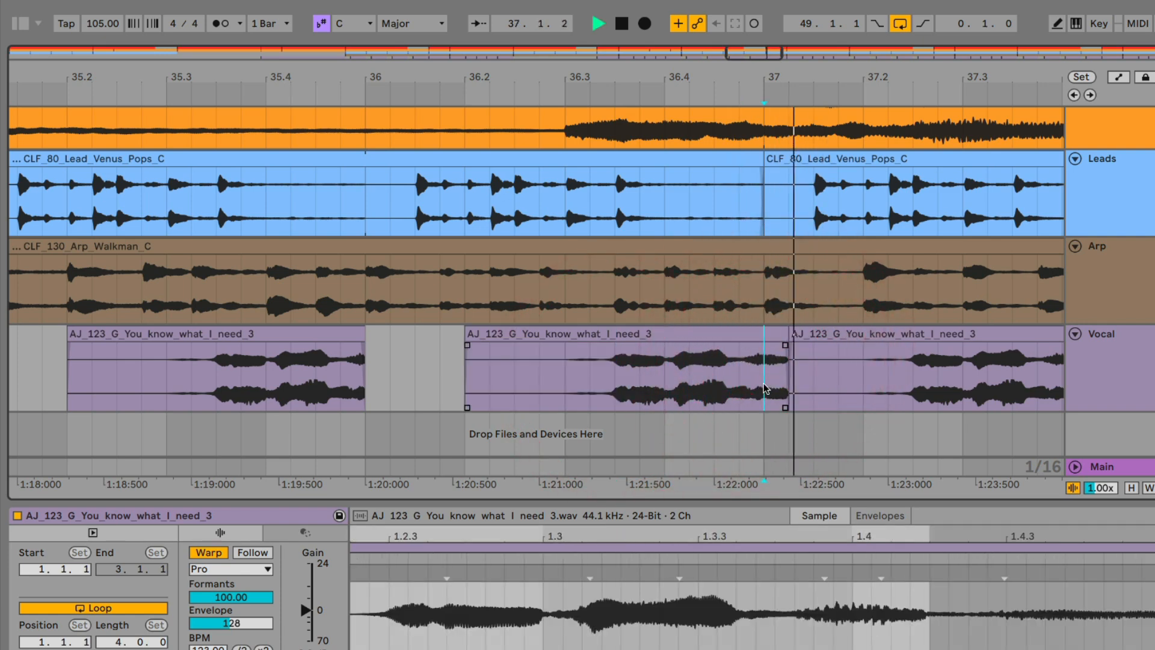
- Duplicate the Vocal slice from 37 to 37.1.2 five times in a row to create a stutter
key("space")
left_click_drag(773, 82, 507, 79)
key("space")
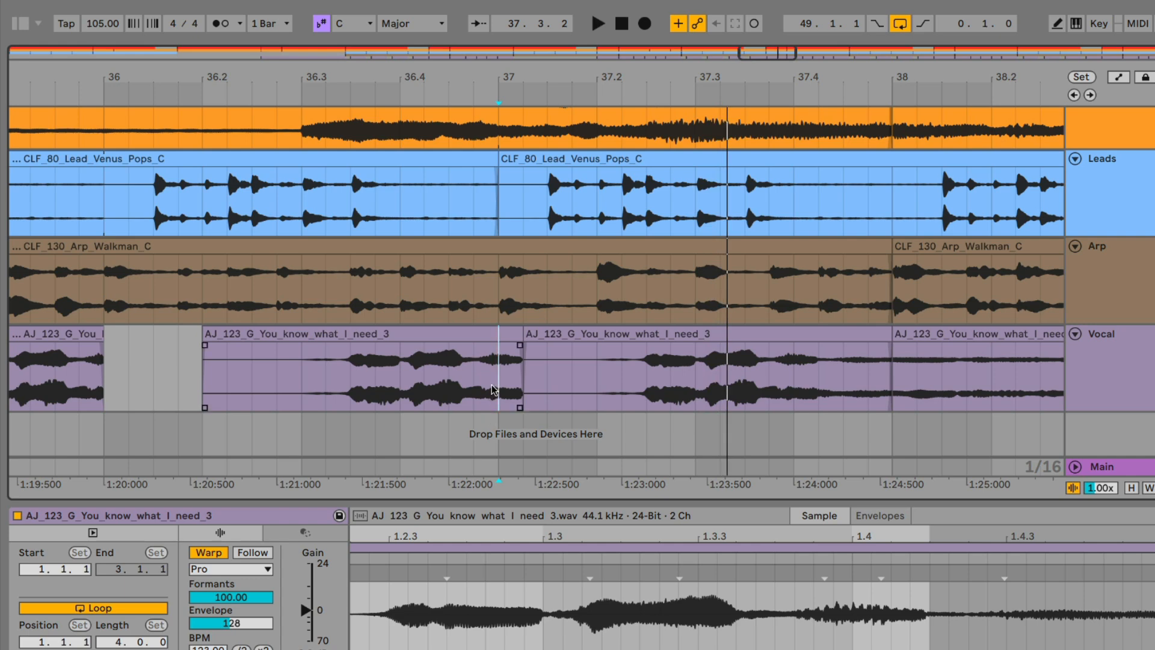
left_click_drag(496, 387, 521, 384)
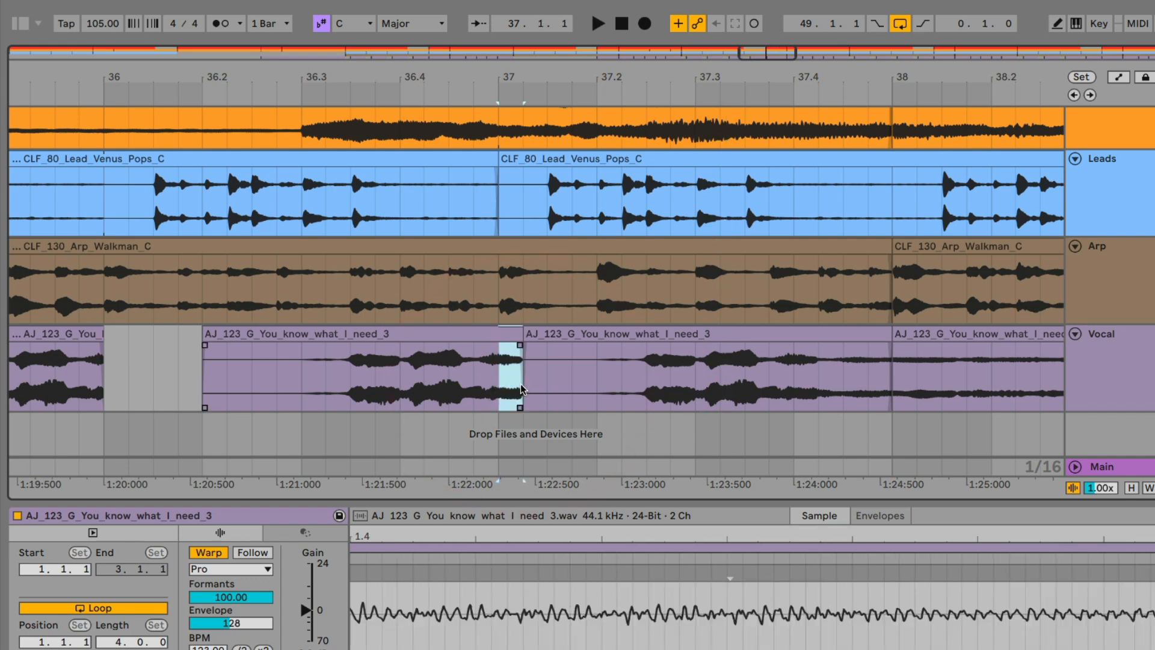
key("ctrl+d")
key("ctrl+d")
key("ctrl+d")
key("ctrl+d")
key("ctrl+d")
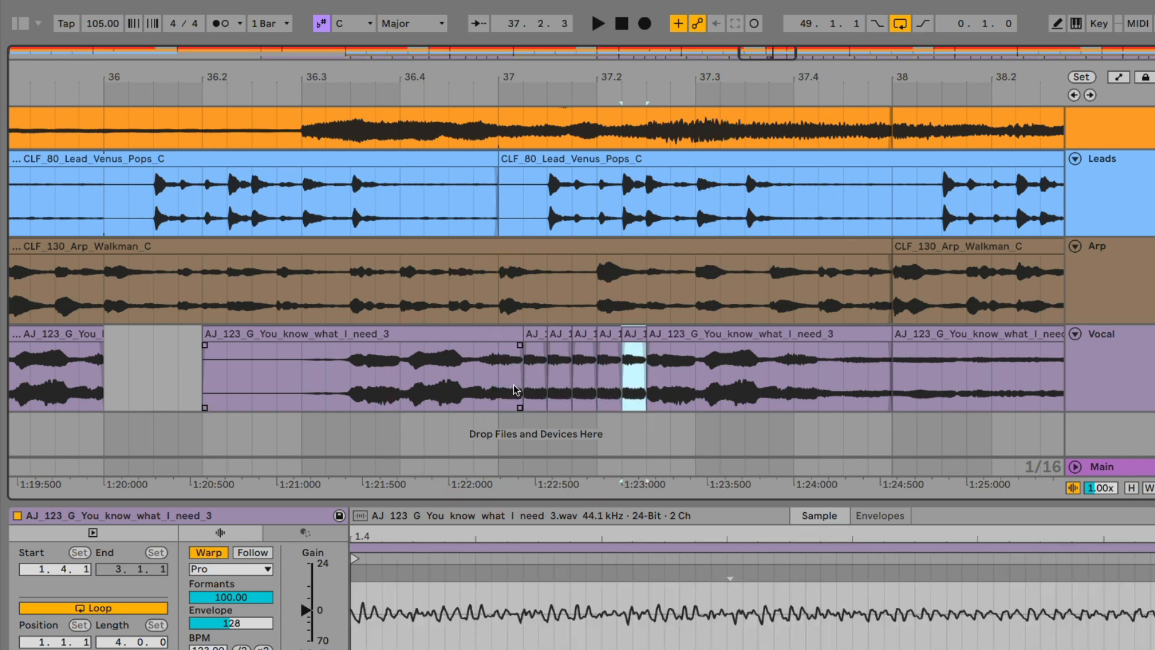
- Shorten the Vocal slice at 37.2 to a 1/32 note and duplicate it to fill up to 37.2.3
left_click(500, 382)
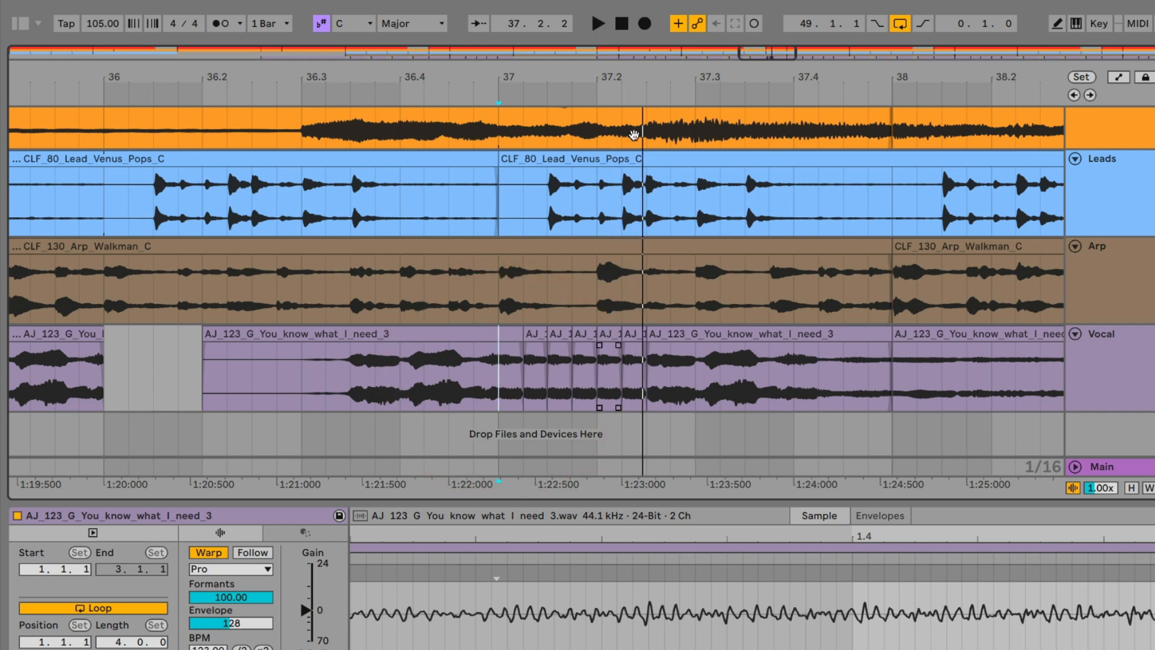
left_click_drag(619, 71, 598, 282)
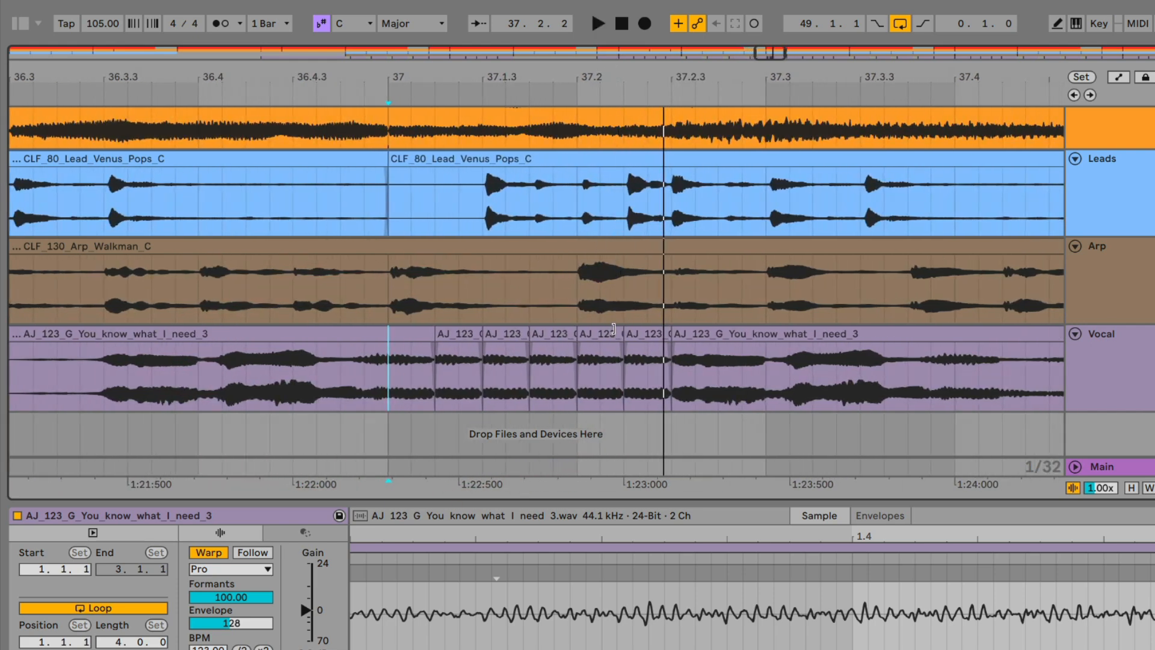
left_click_drag(622, 335, 595, 337)
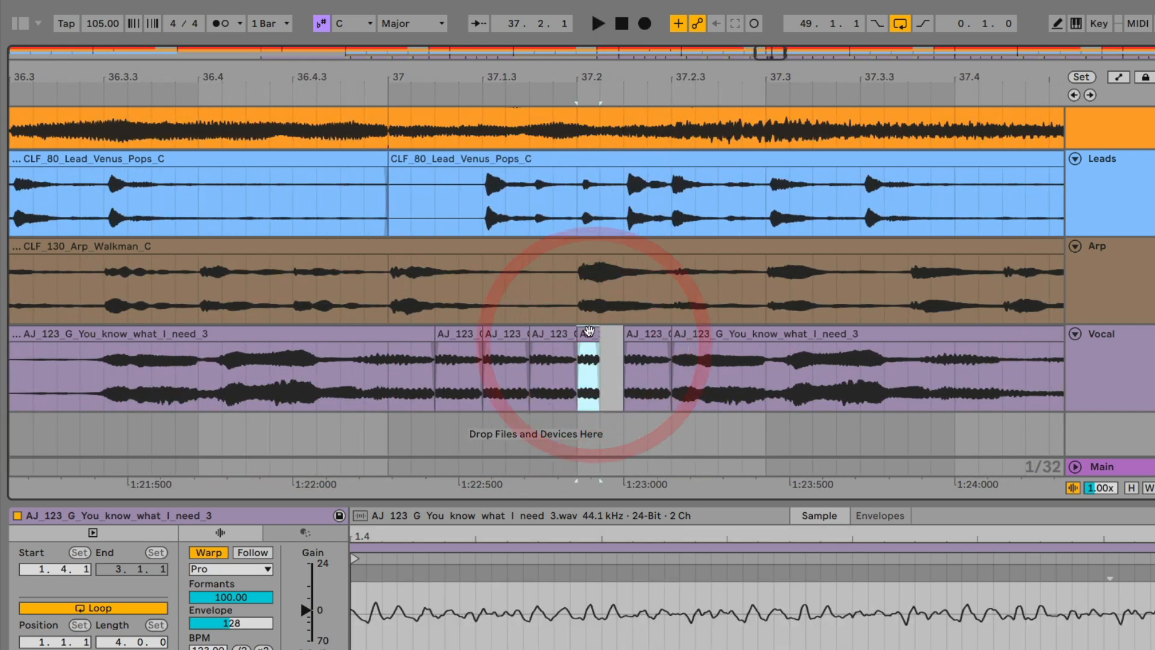
key("ctrl+d")
key("ctrl+d")
left_click(379, 374)
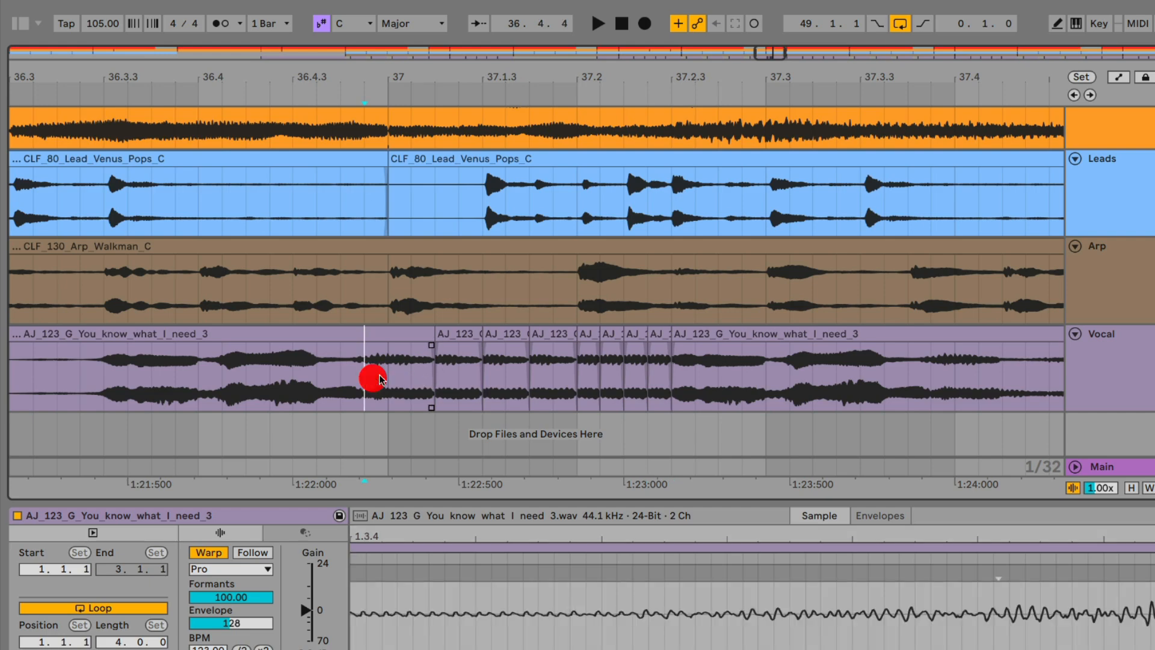
- Play the arrangement from bar 37 to hear the Vocal stutter in context
key("space")
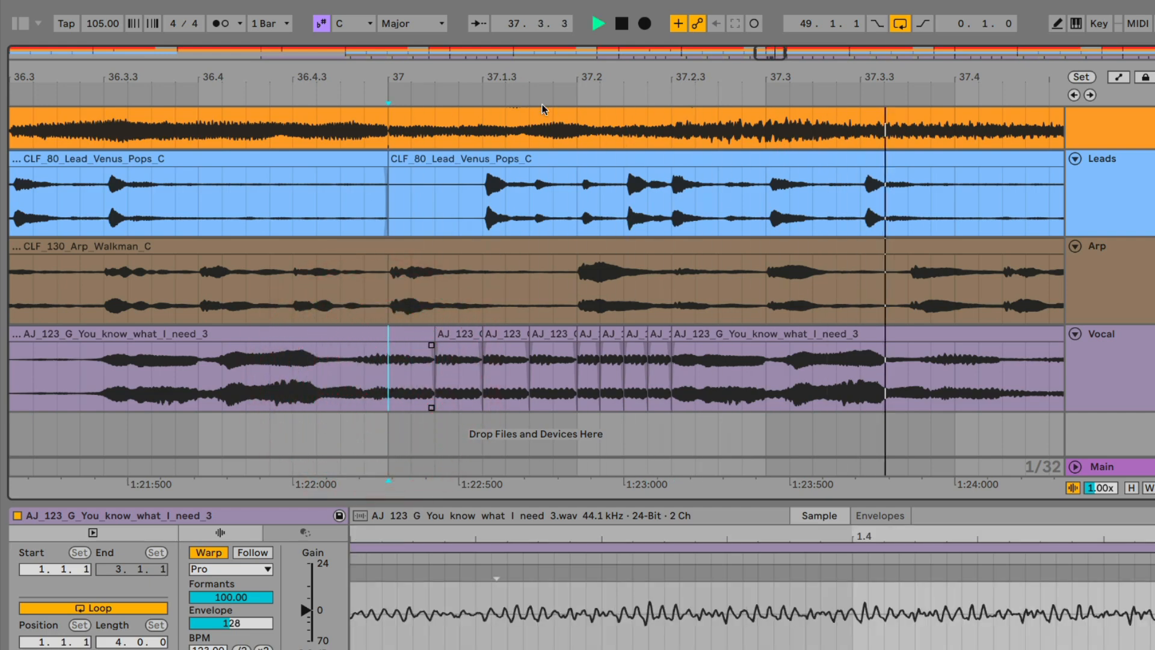
left_click_drag(520, 72, 521, 9)
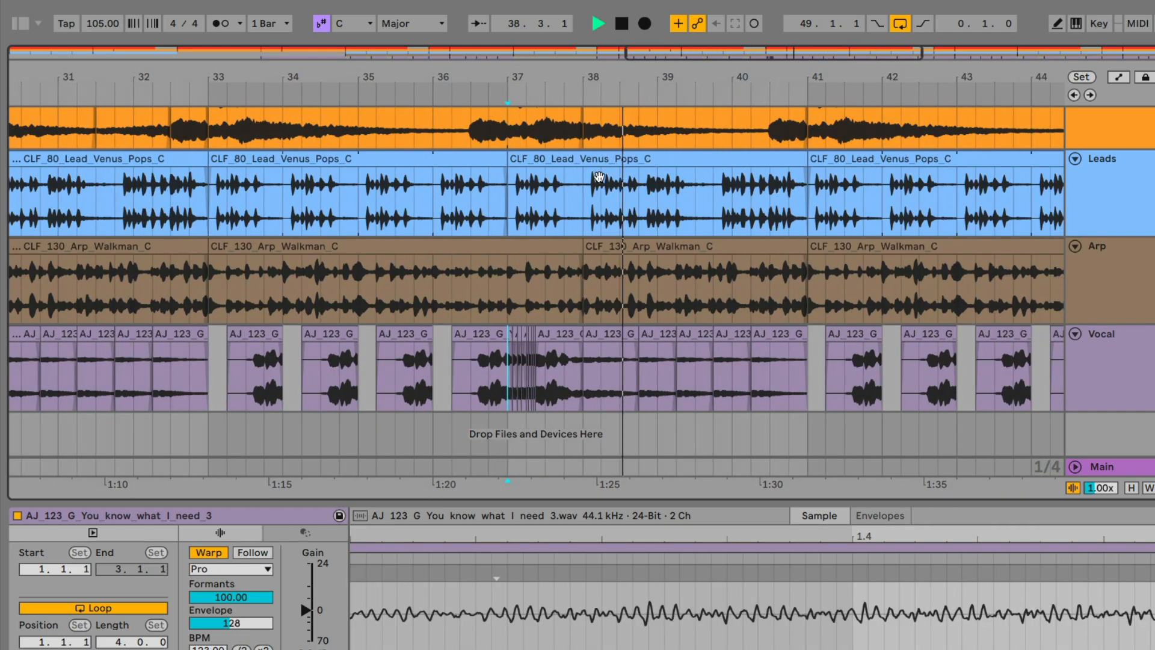
- Copy the 1/16 Drums slice at 40.2, paste it over the Drums clip at 40.3 and play it back
scroll(624, 179, "up", 5)
left_click_drag(802, 76, 657, 111)
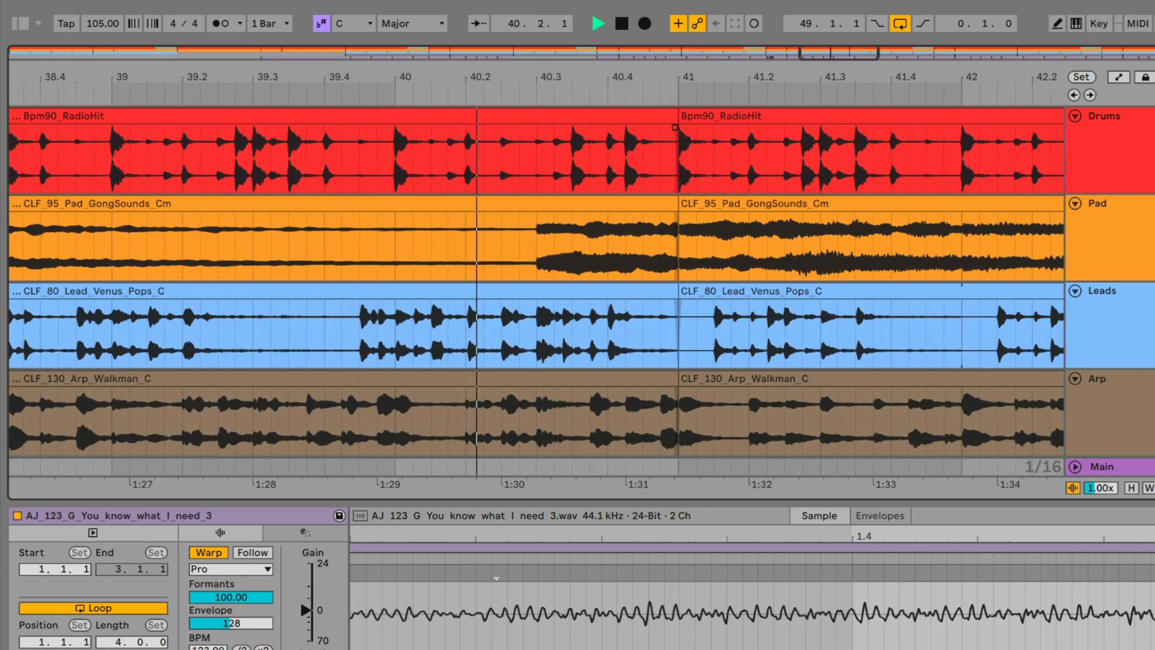
left_click(465, 157)
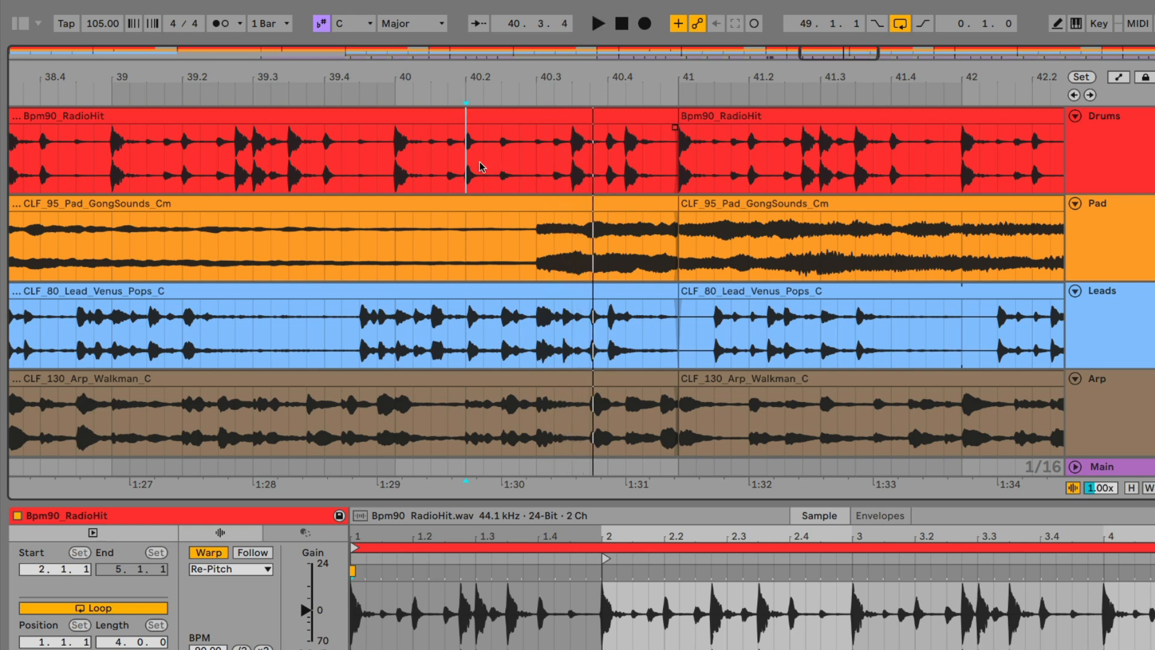
left_click_drag(465, 163, 483, 163)
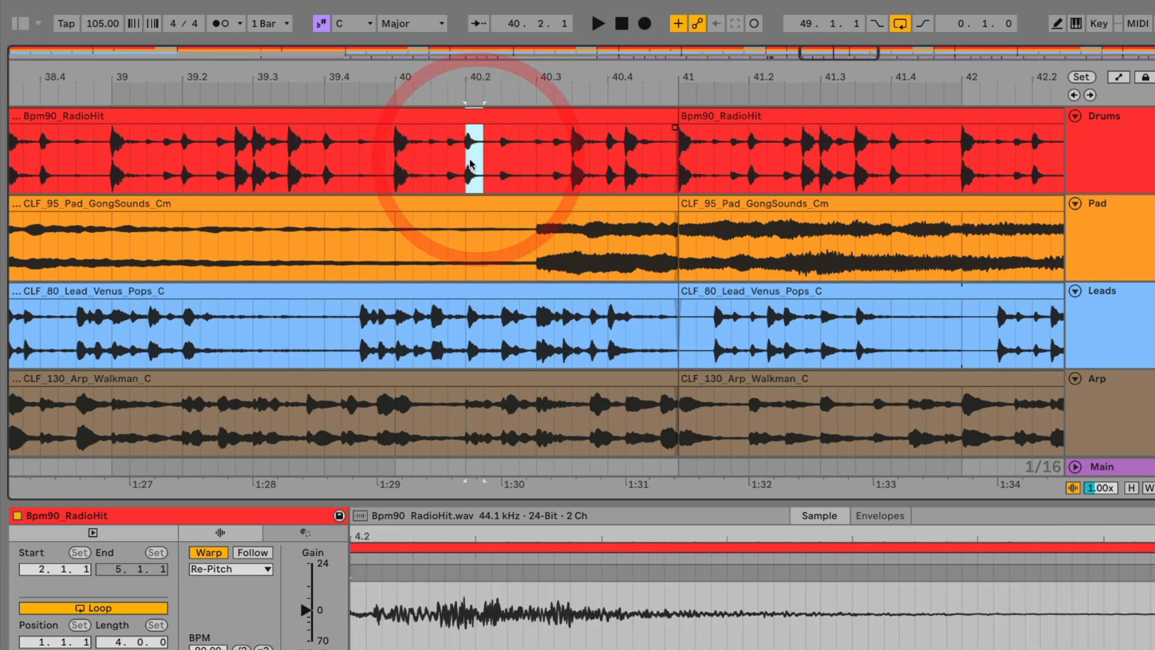
left_click(532, 164)
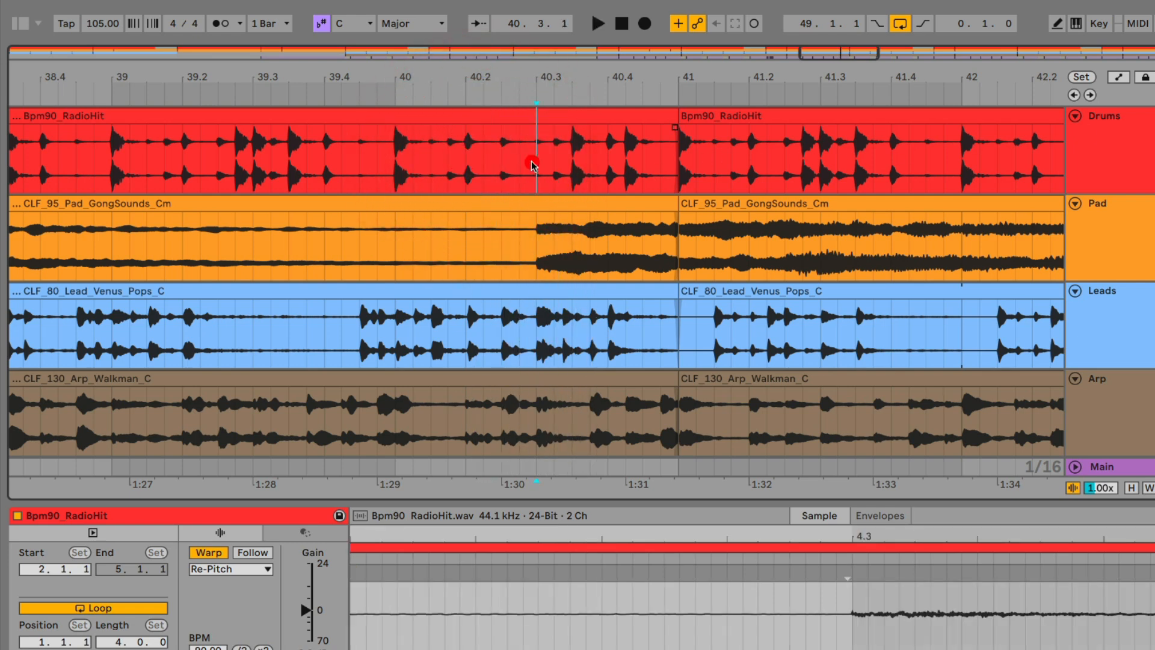
key("super+v")
key("space")
key("space")
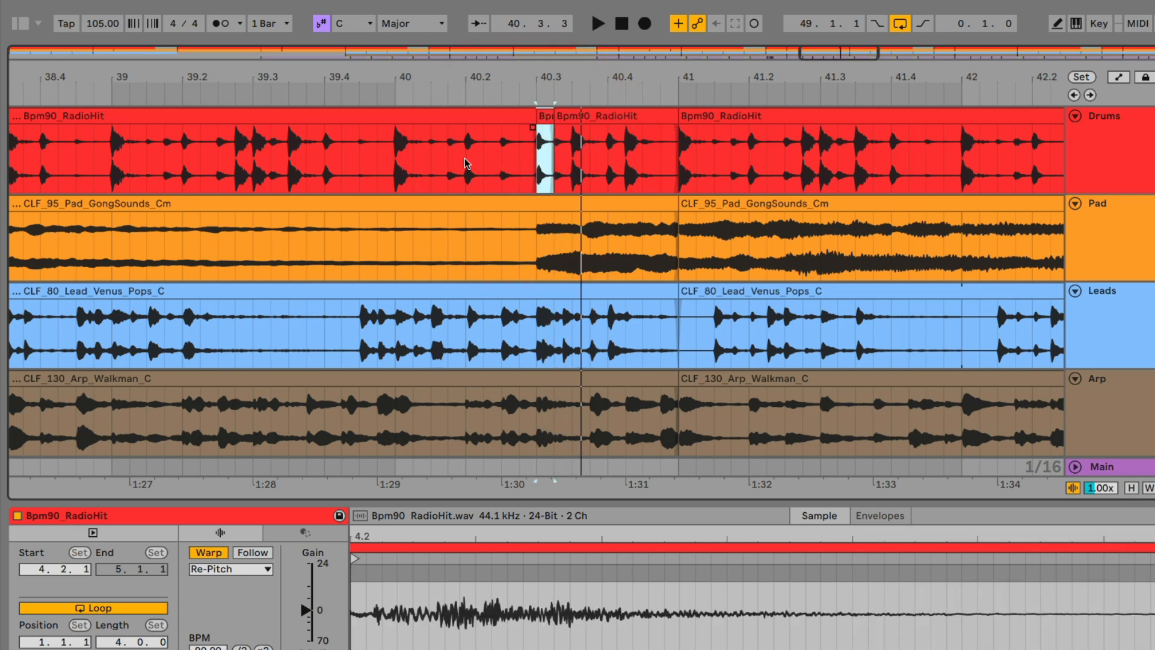
- Play the edited Drums passage from 40.2 and 40.4 to judge where another hit fits
left_click(467, 164)
key("space")
key("space")
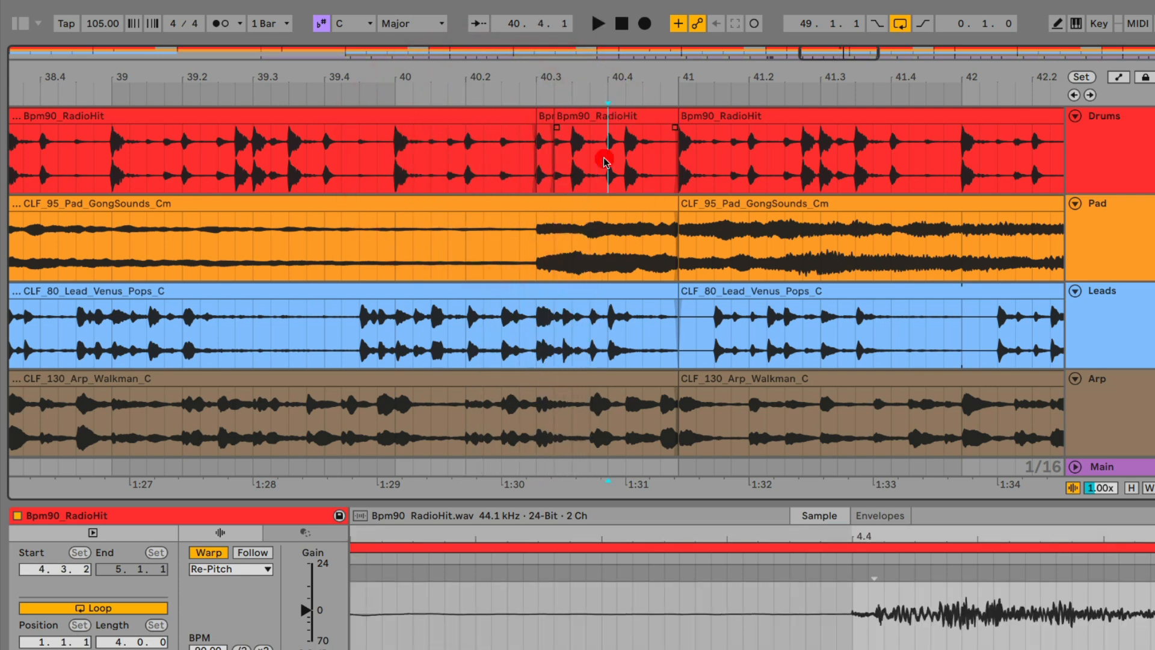
left_click(604, 162)
key("space")
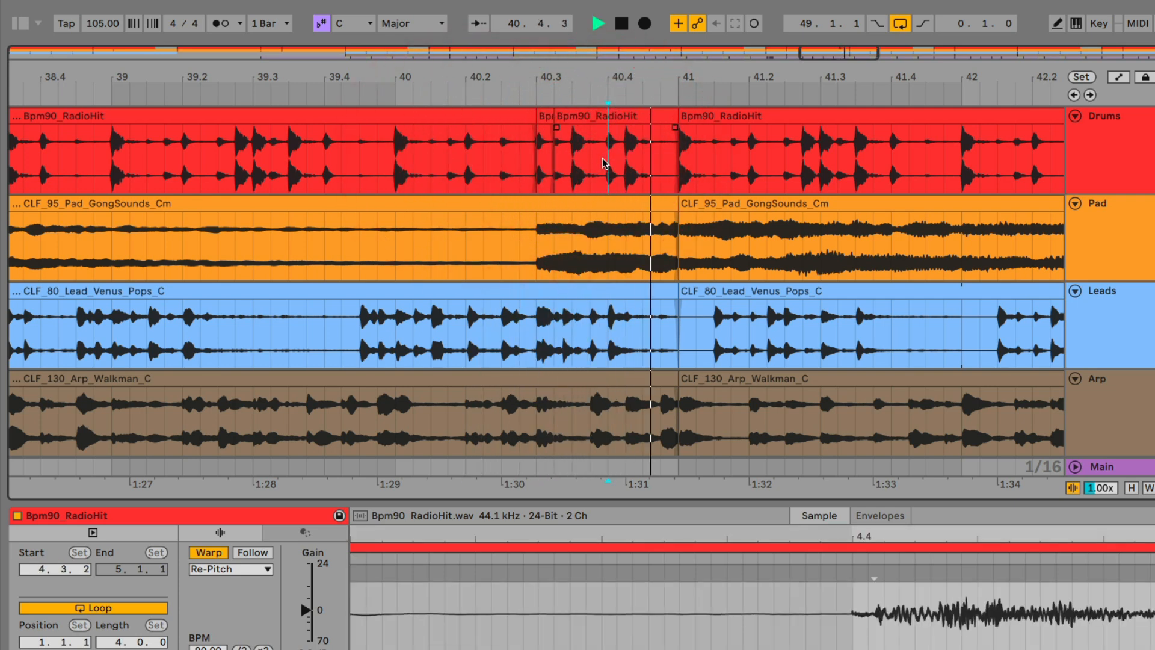
key("space")
left_click(467, 162)
key("space")
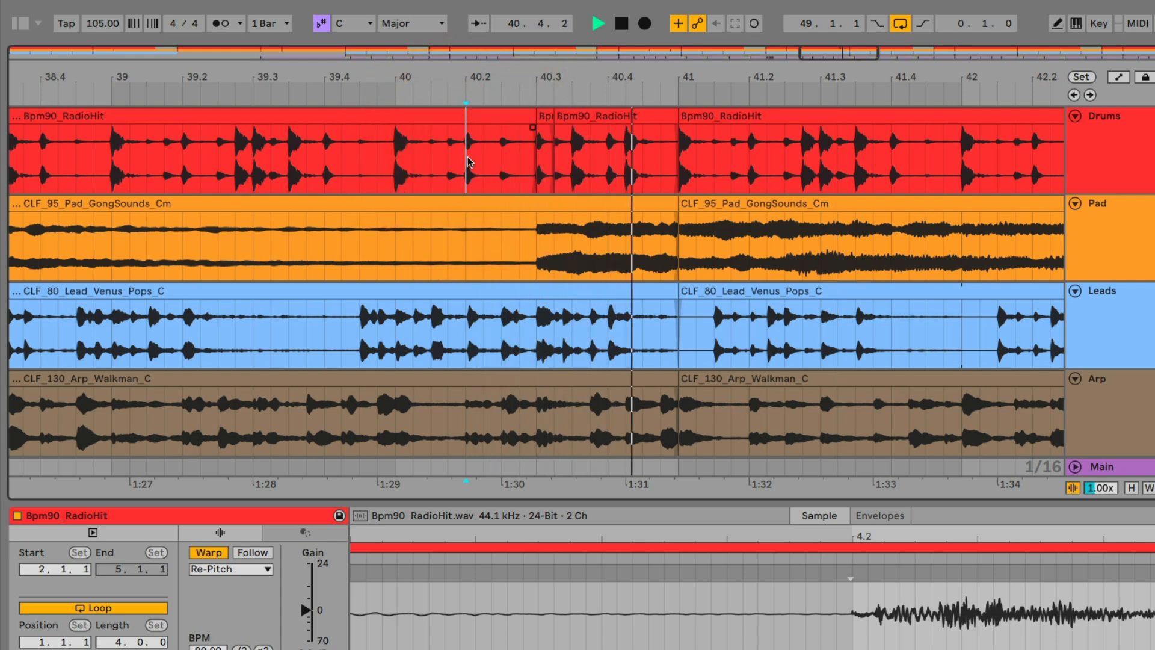
key("space")
- Paste the copied Drums slice again at 40.4.4 and play the fill from bar 40
left_click(661, 158)
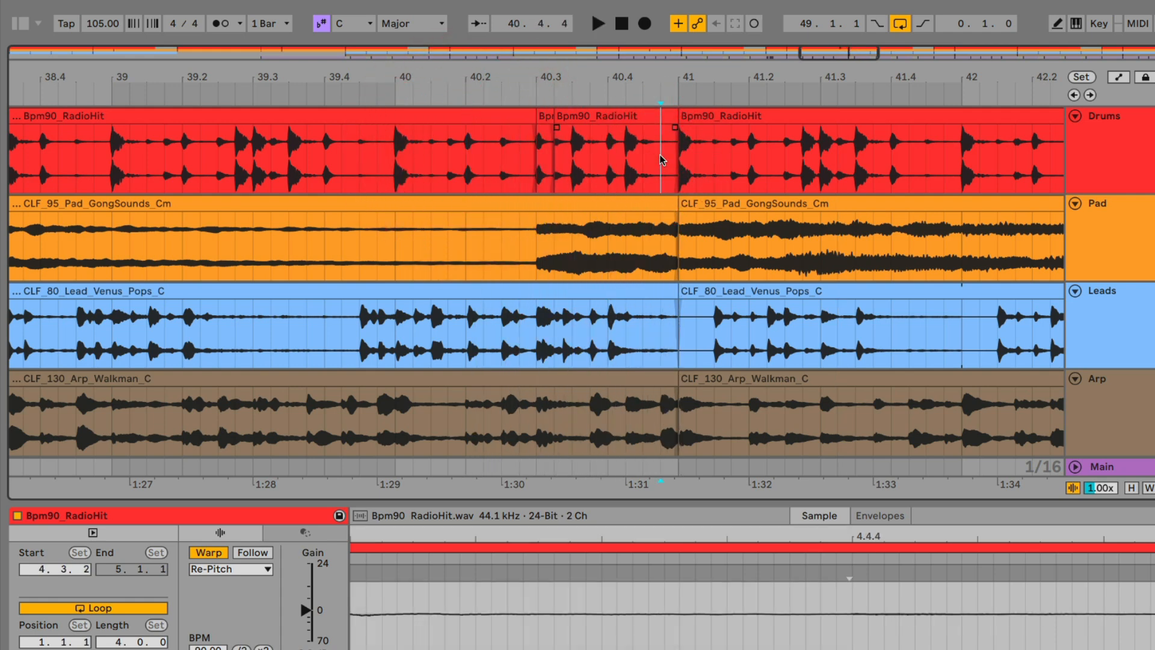
key("ctrl+e")
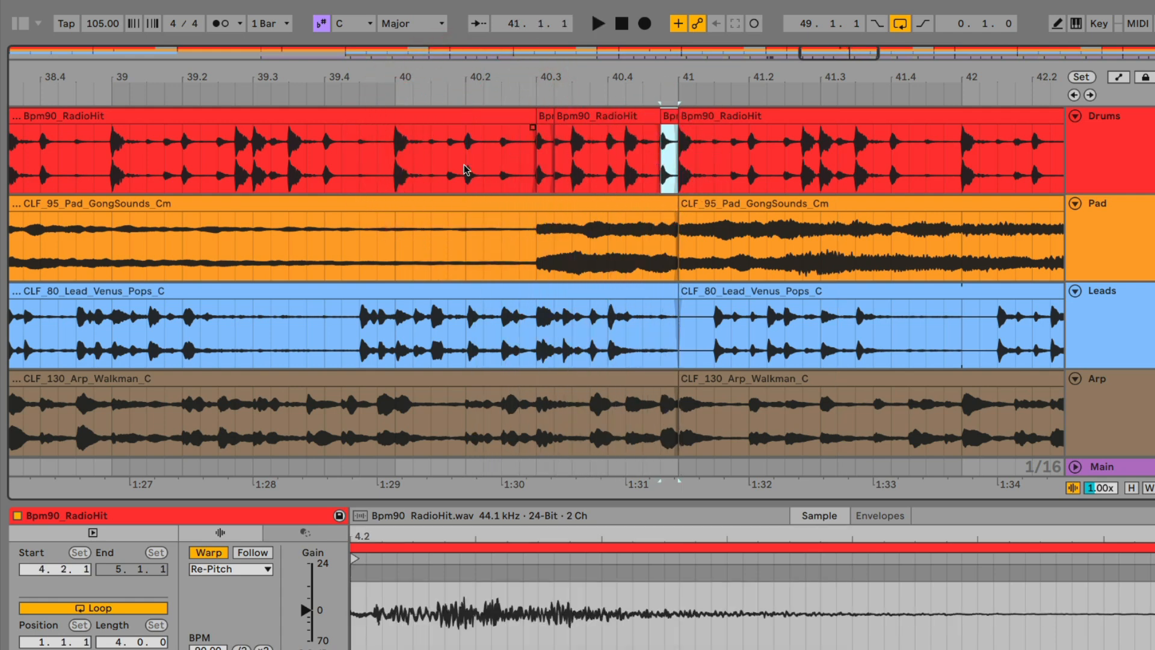
left_click(395, 151)
key("space")
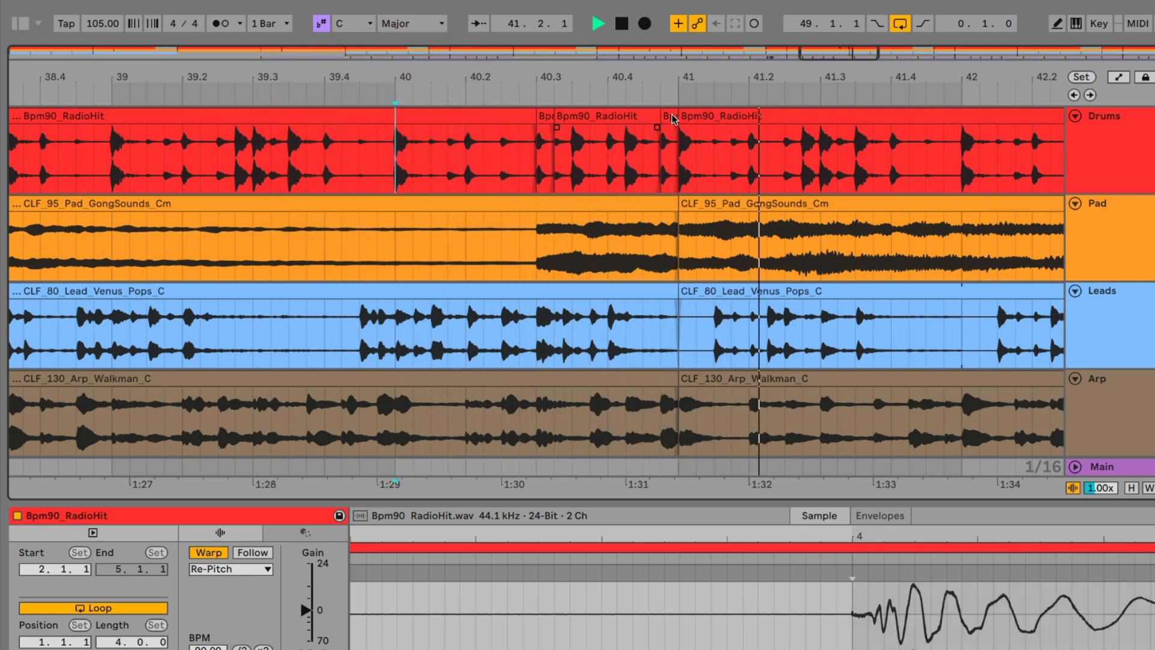
- Copy the 1/8 Drums hit at bar 43 and paste it four times in a row from 44.3 to bar 45
mouse_move(656, 78)
left_mouse_down()
mouse_move(656, 101)
mouse_move(656, 71)
left_mouse_up()
left_click_drag(522, 77, 524, 63)
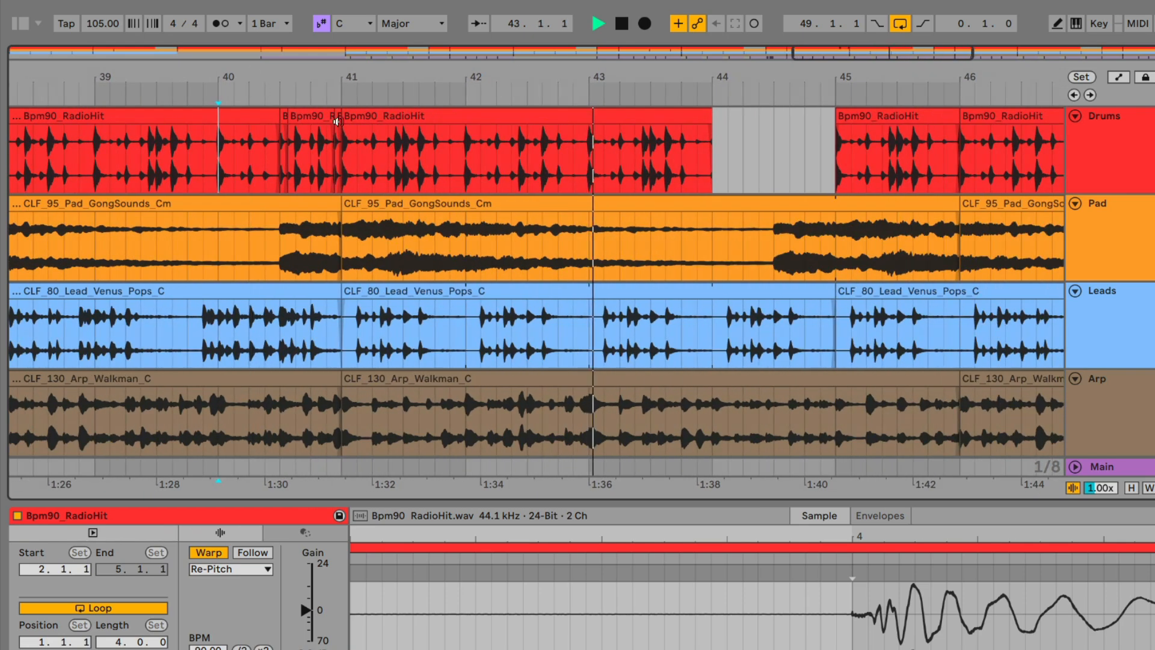
left_click(587, 157)
left_click_drag(586, 153, 598, 150)
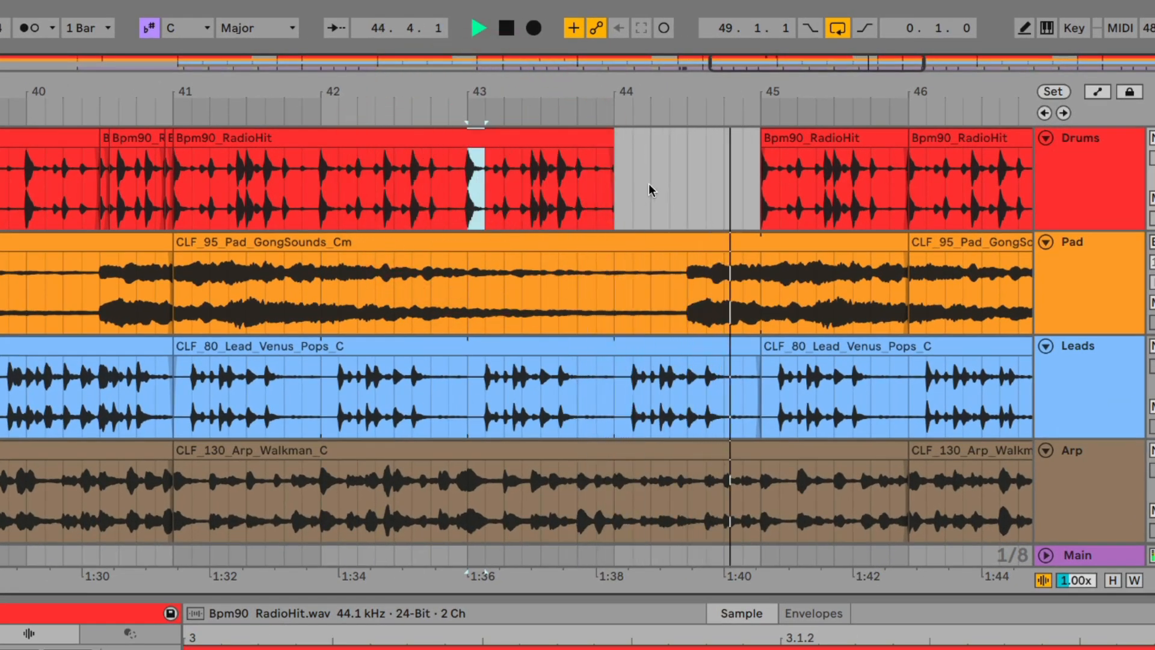
left_click_drag(688, 85, 686, 104)
key("space")
left_click(685, 170)
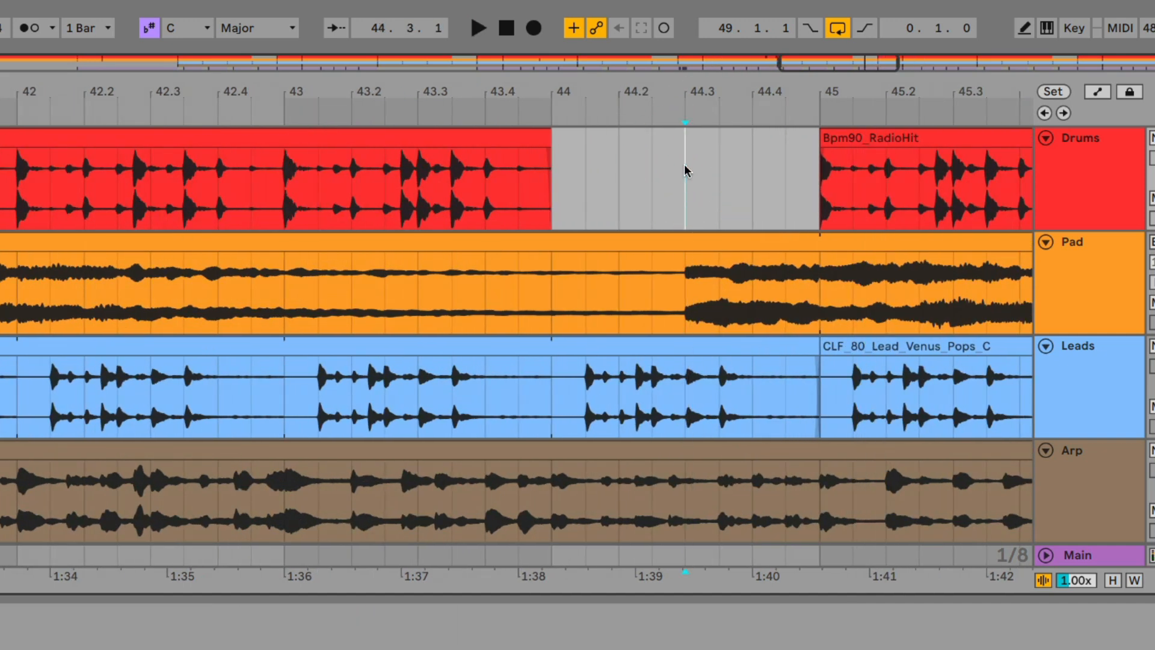
left_click(685, 179)
key("ctrl+v")
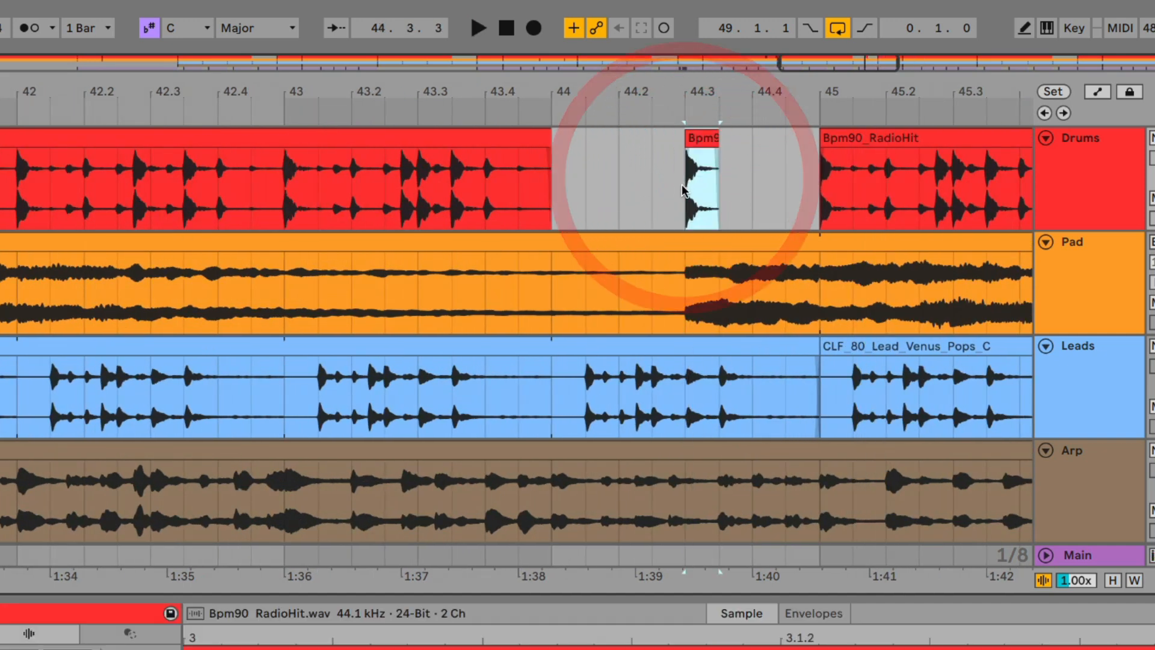
key("ctrl+v")
key("ctrl+v")
key("ctrl+v")
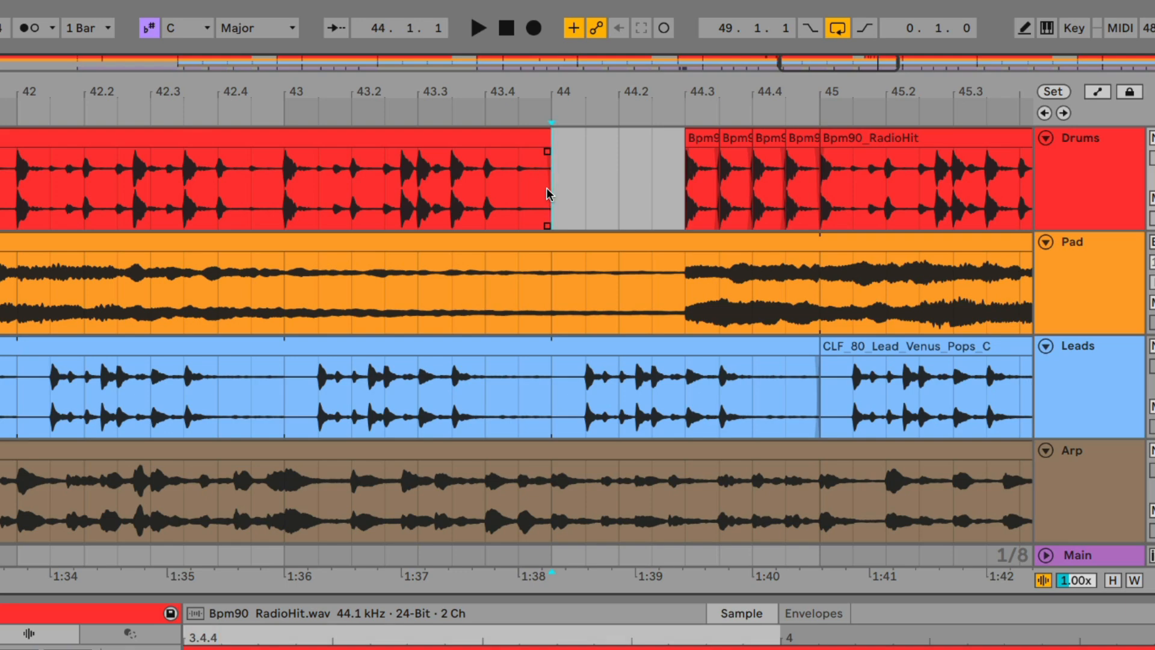
- Play the arrangement from bar 44 to hear the four pasted Drums hits
left_click(548, 191)
key("space")
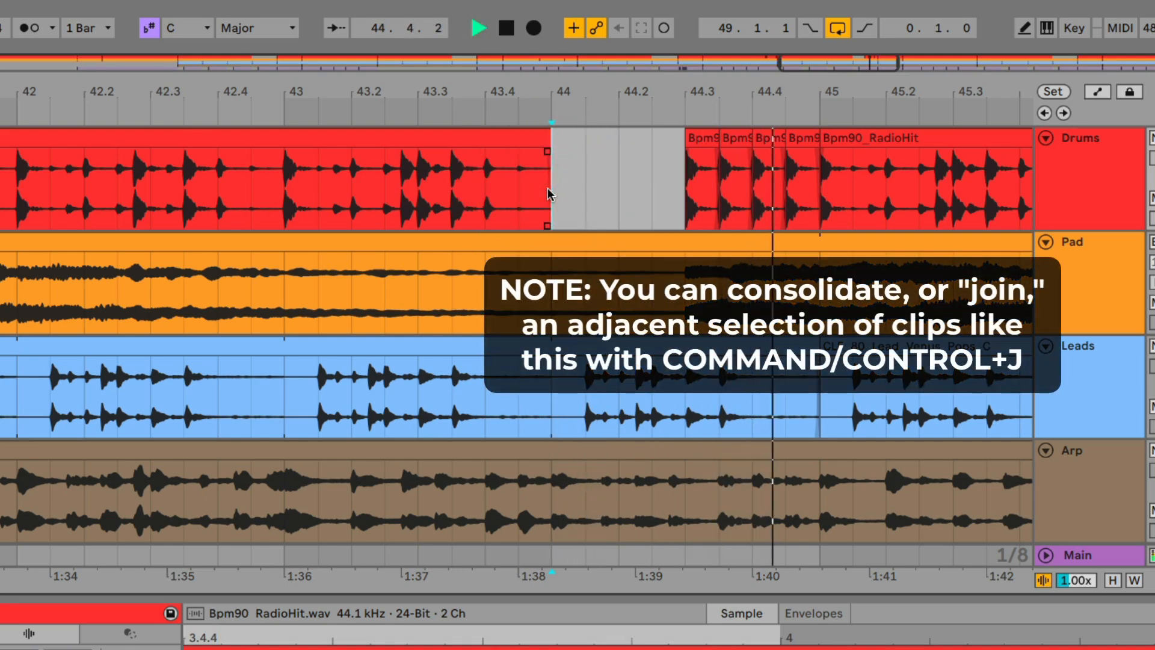
left_click_drag(685, 95, 463, 34)
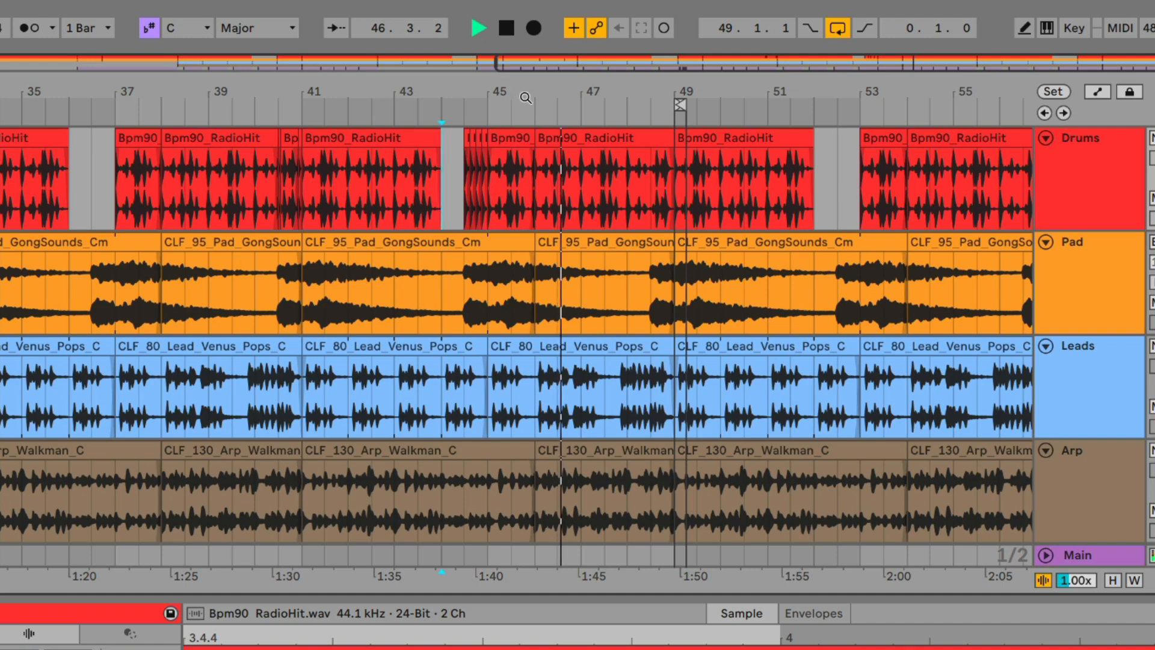
left_click_drag(526, 96, 522, 60)
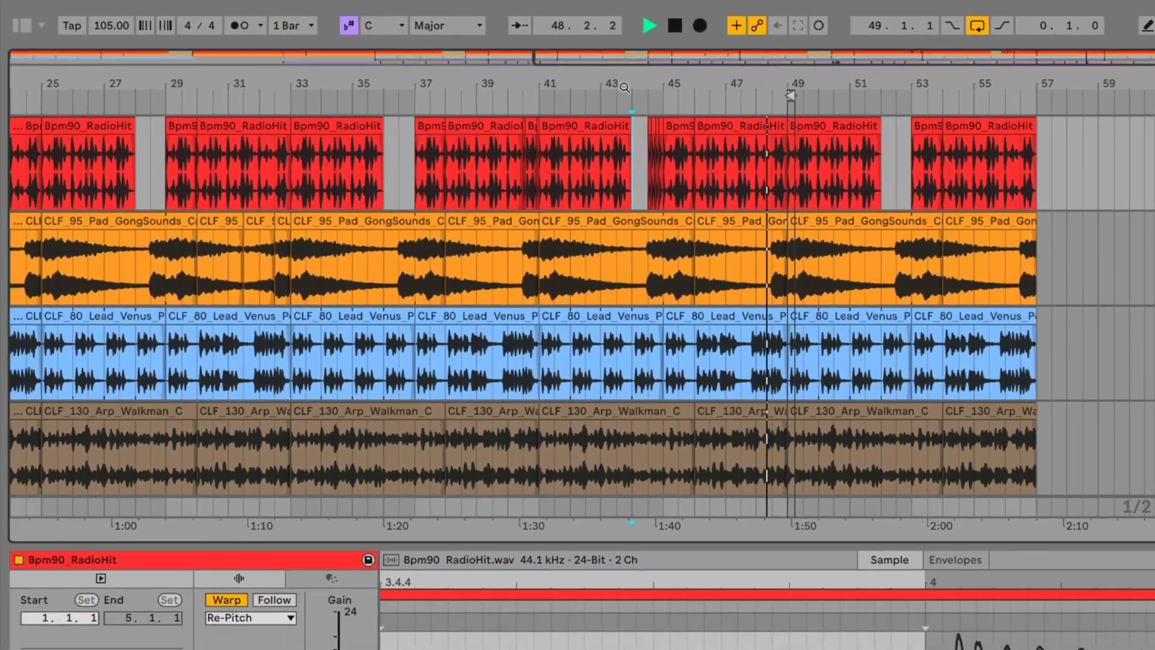
- Review the editing commands for cutting, pasting, duplicating and deleting time
mouse_move(305, 6)
left_click(121, 7)
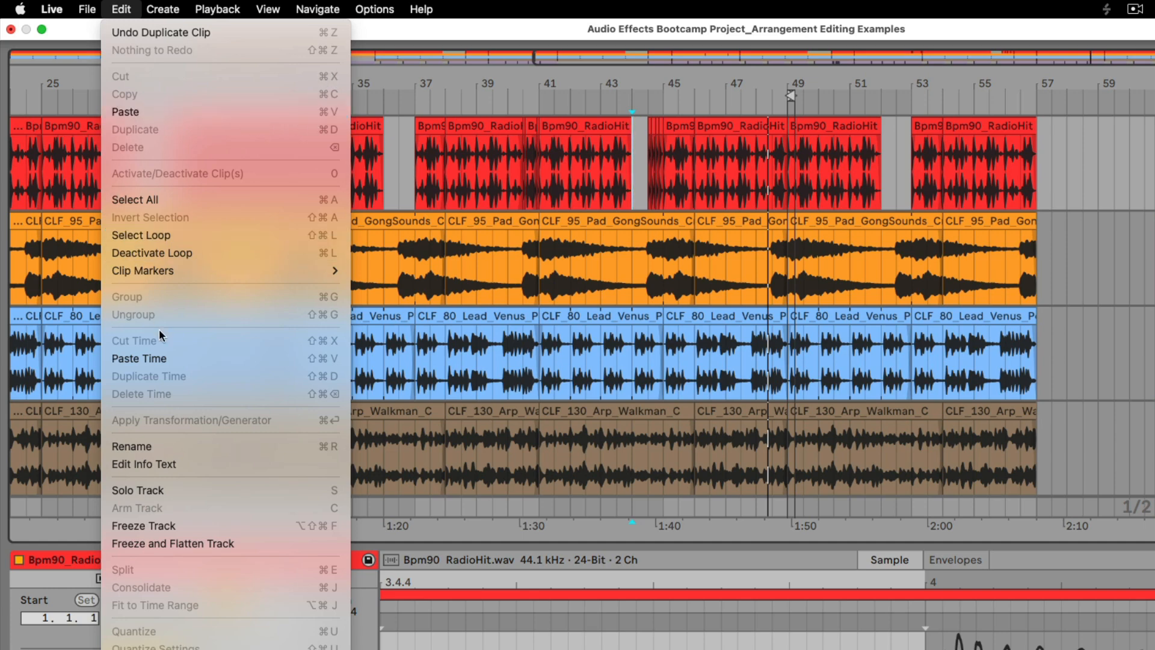
left_click(552, 203)
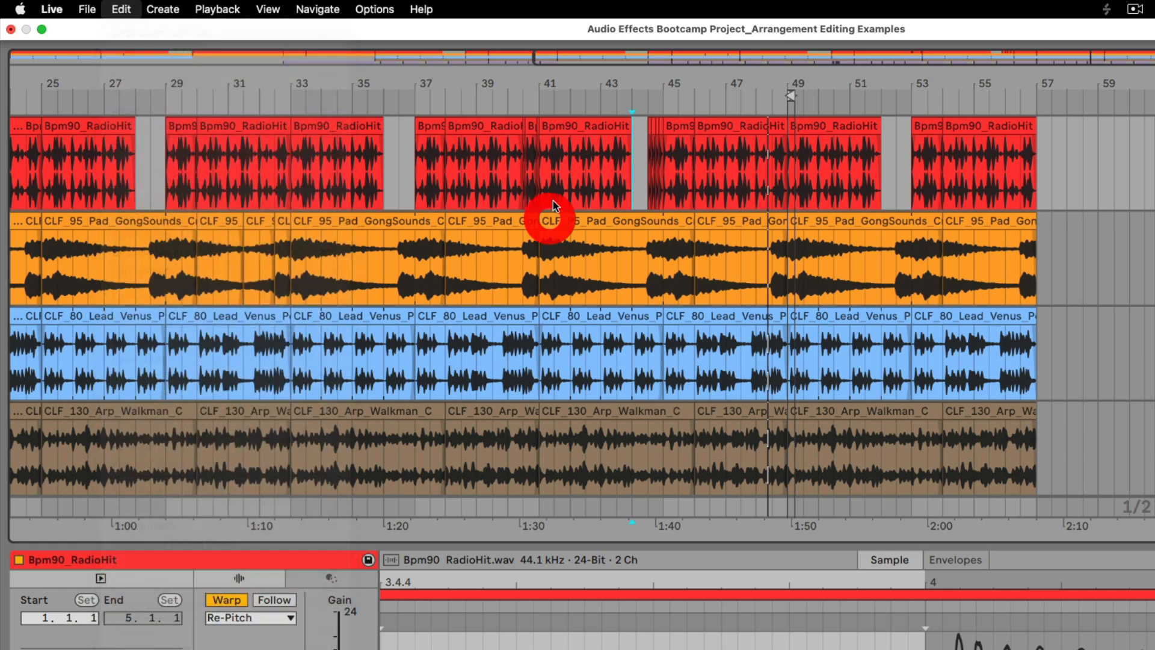
- Select the Drums track from bar 41 to 46, loop that range and review the loop's time commands
left_click(689, 168, "shift")
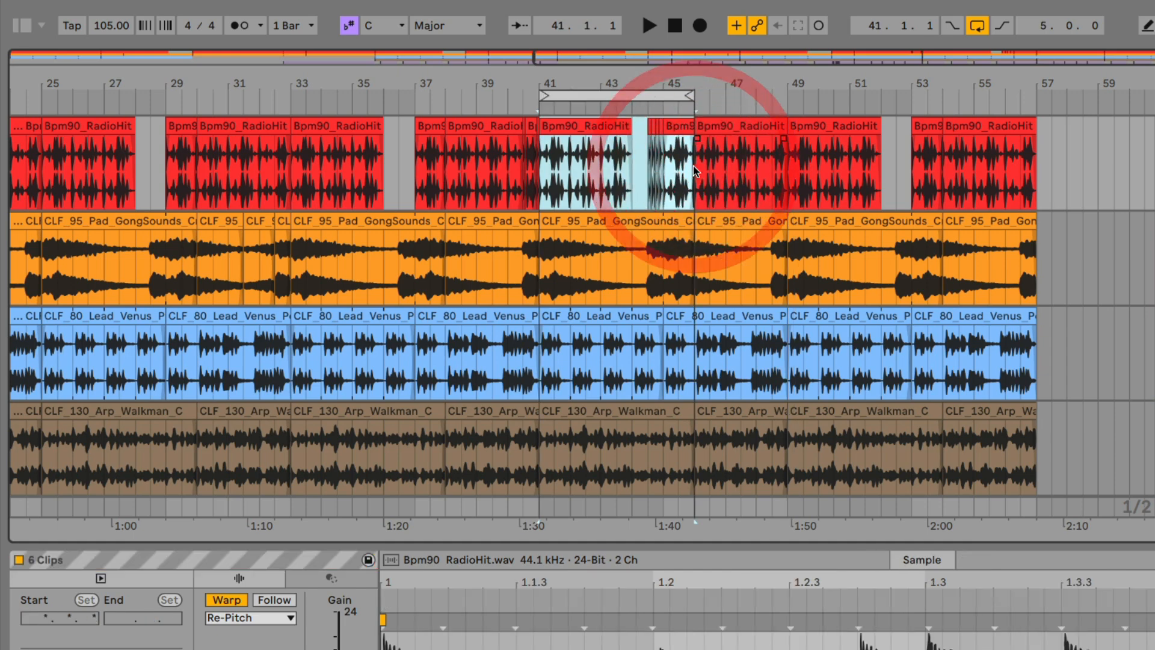
key("ctrl+l")
right_click(629, 99)
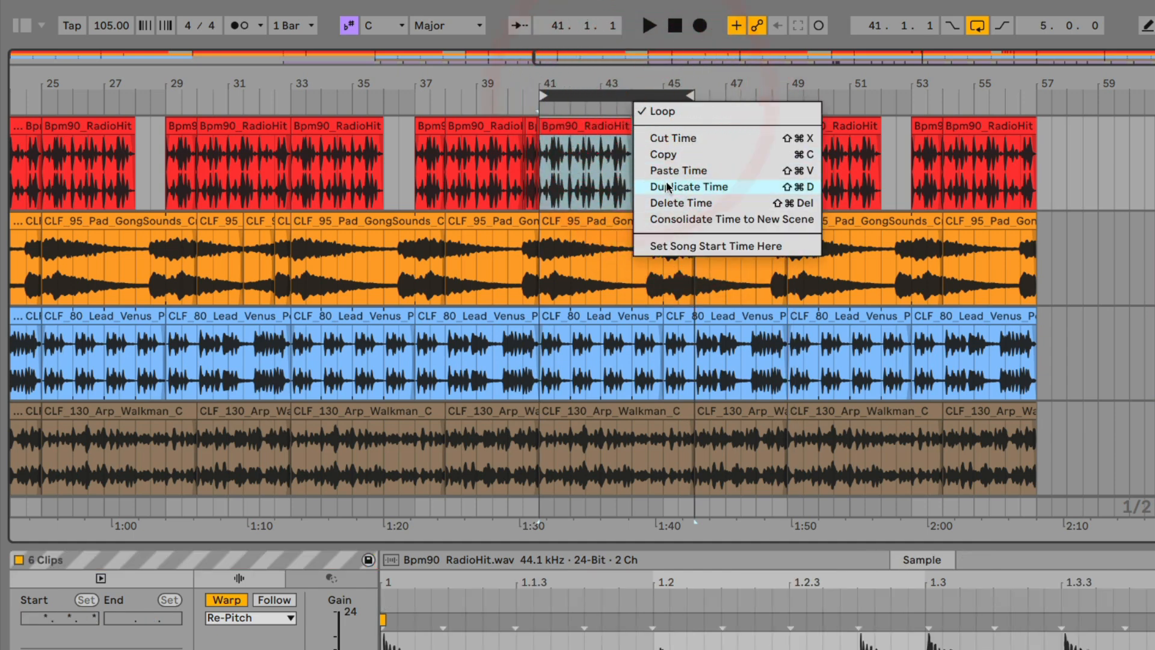
left_click(603, 129)
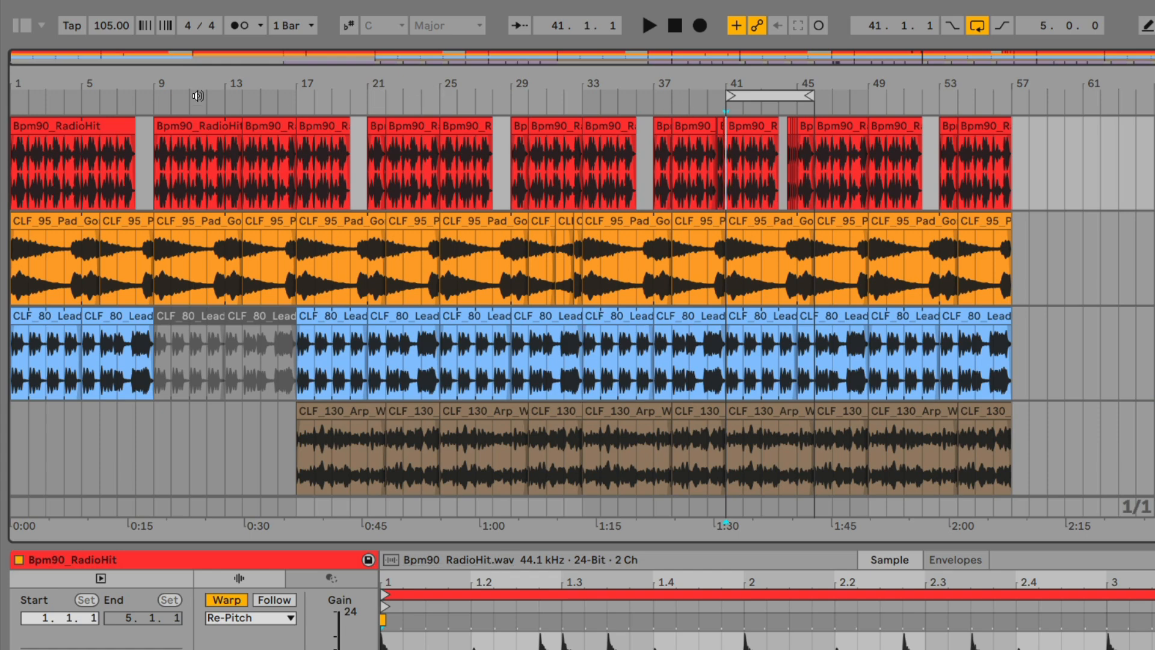
- Look up the Insert Silence command without running it
mouse_move(167, 4)
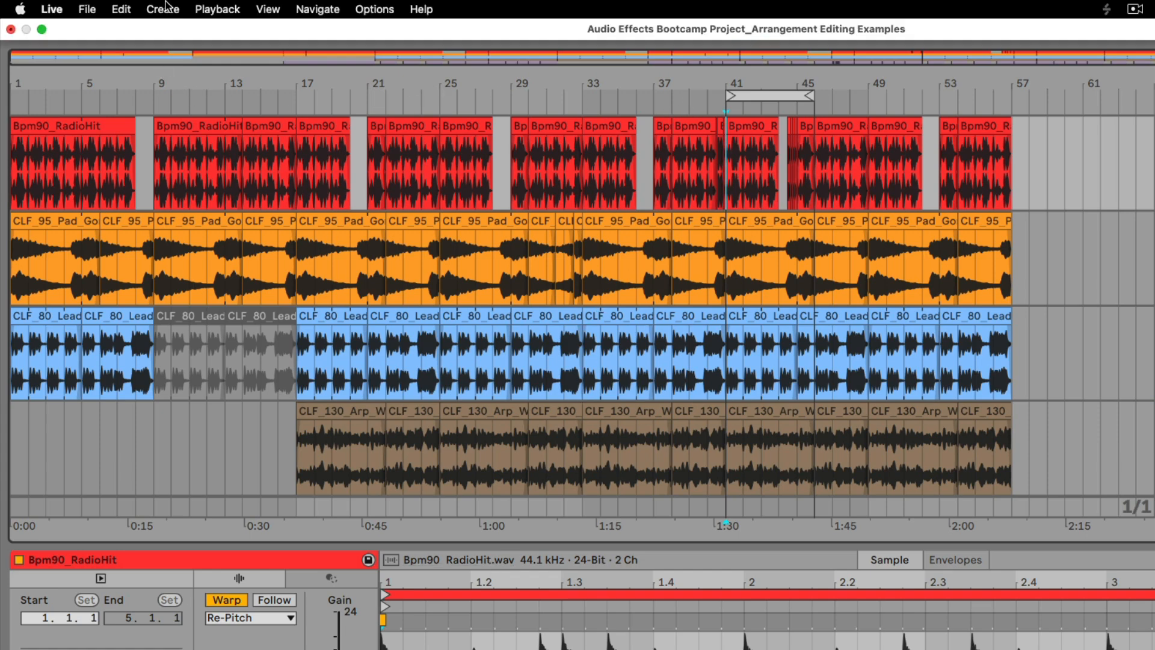
left_click(155, 10)
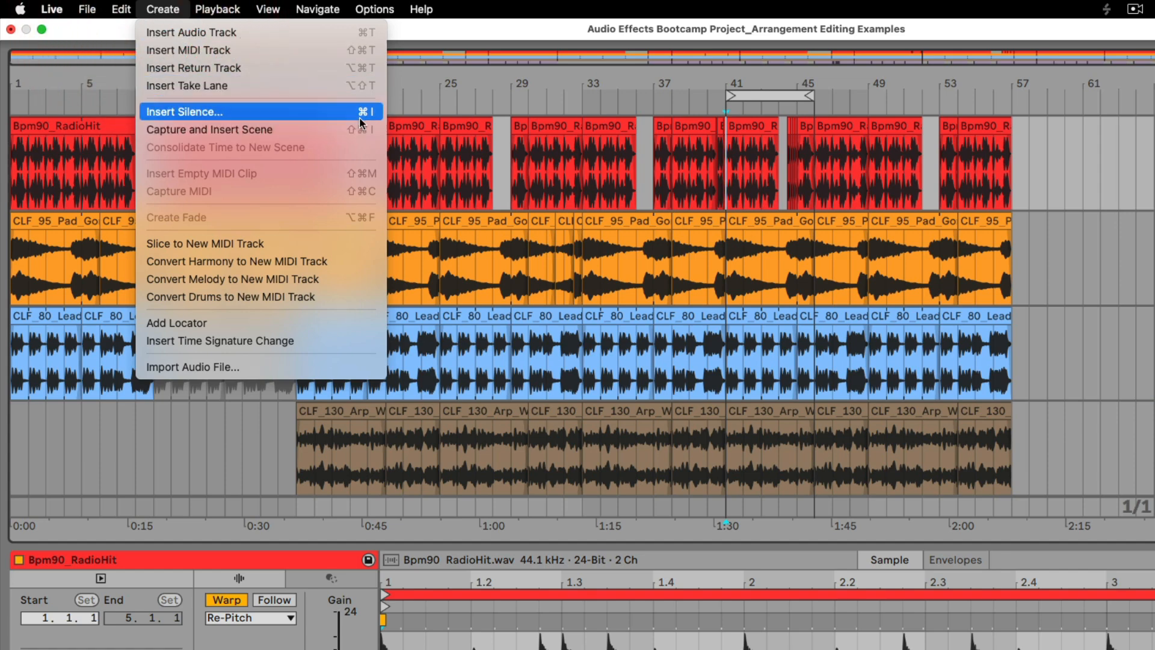
left_click(497, 74)
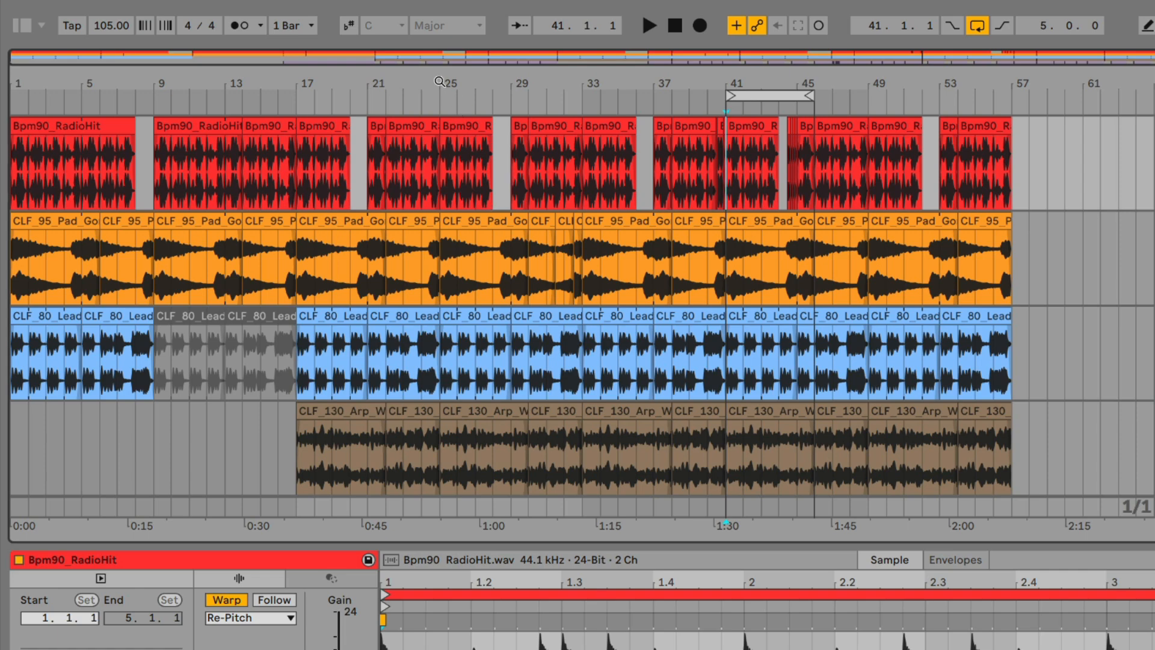
- Select bars 17 to 21 on the Pad track and insert silence for that range across the arrangement
left_click_drag(442, 87, 439, 133)
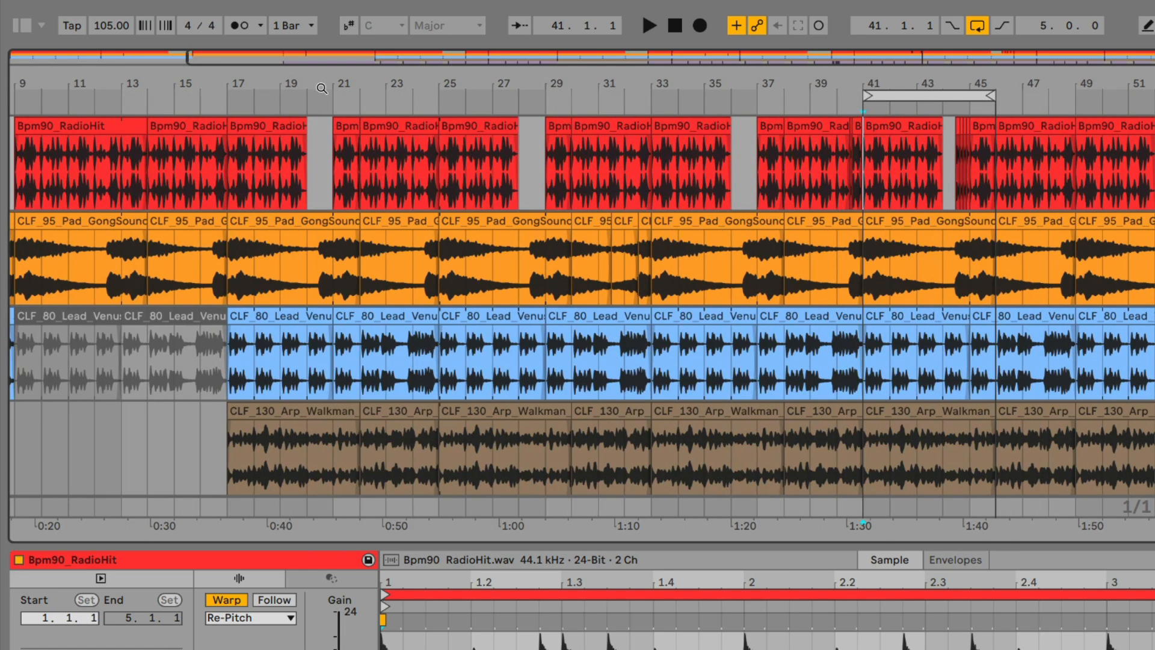
left_click_drag(322, 89, 325, 72)
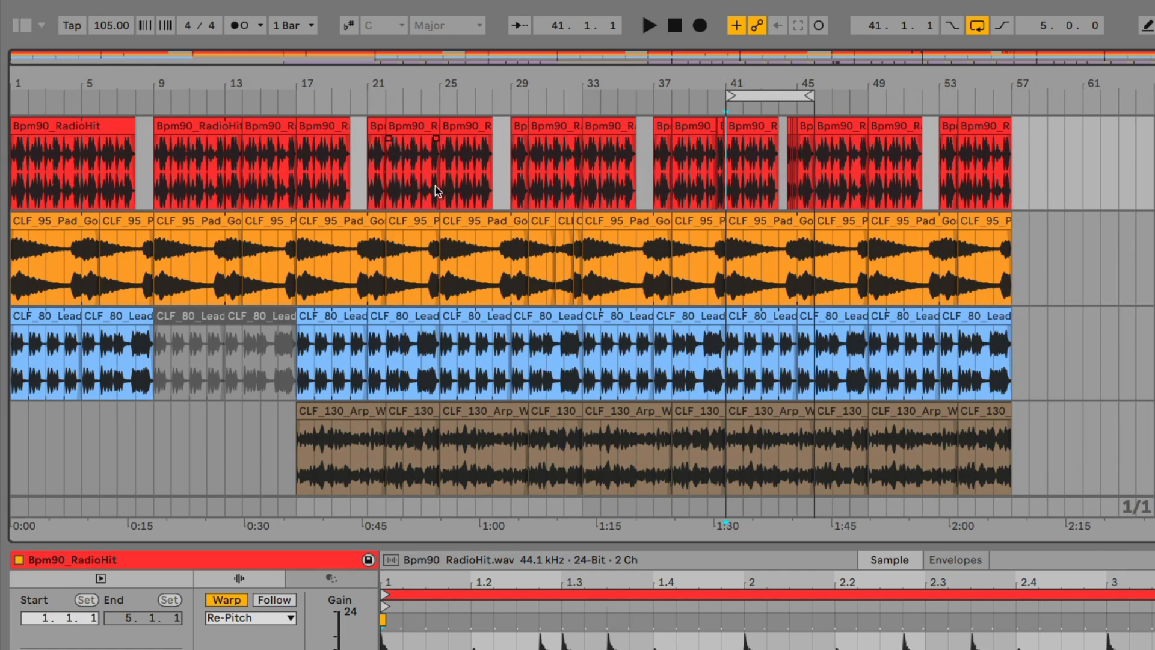
left_click(81, 149)
left_click_drag(13, 179, 439, 175)
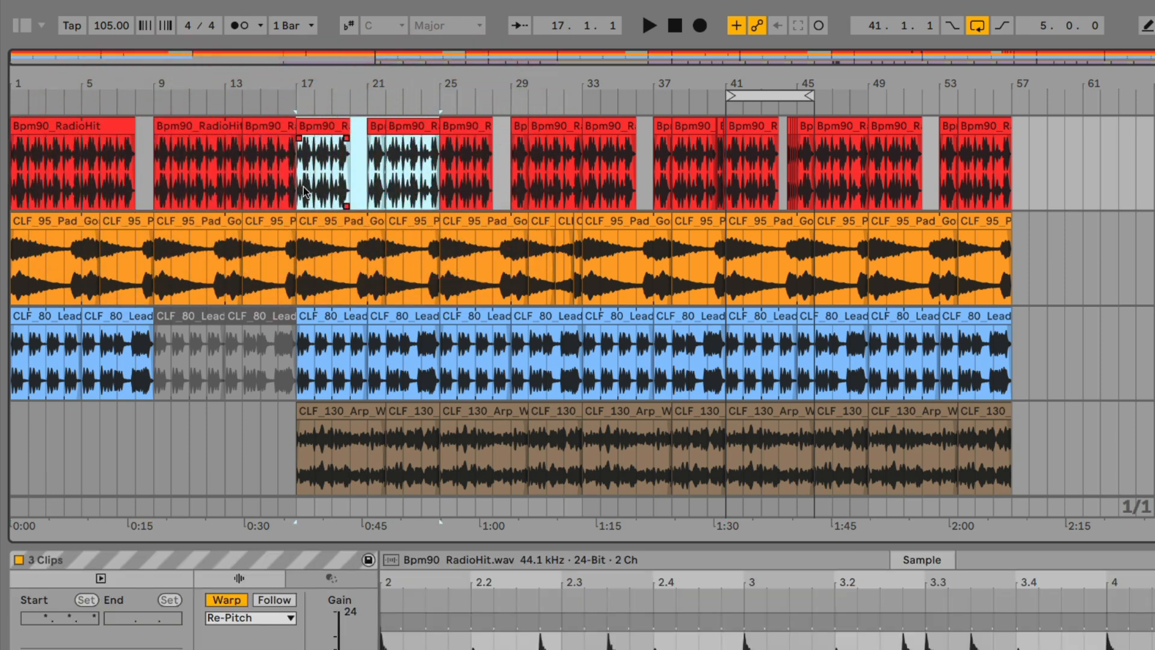
left_click_drag(301, 275, 358, 270)
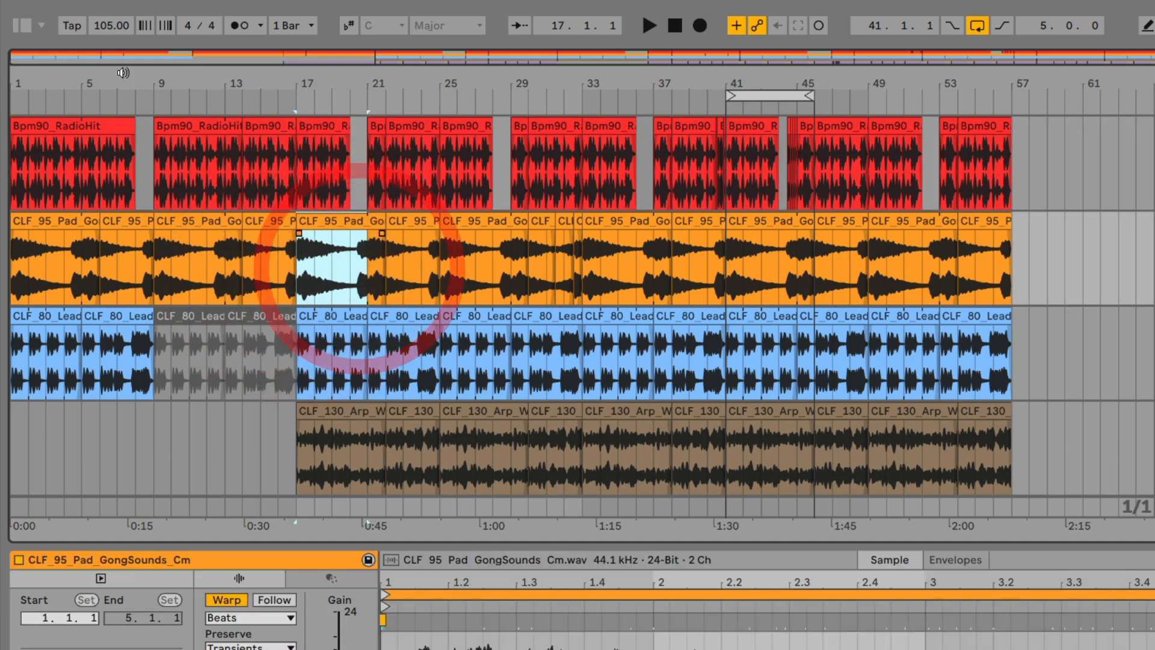
mouse_move(115, 6)
left_click(157, 7)
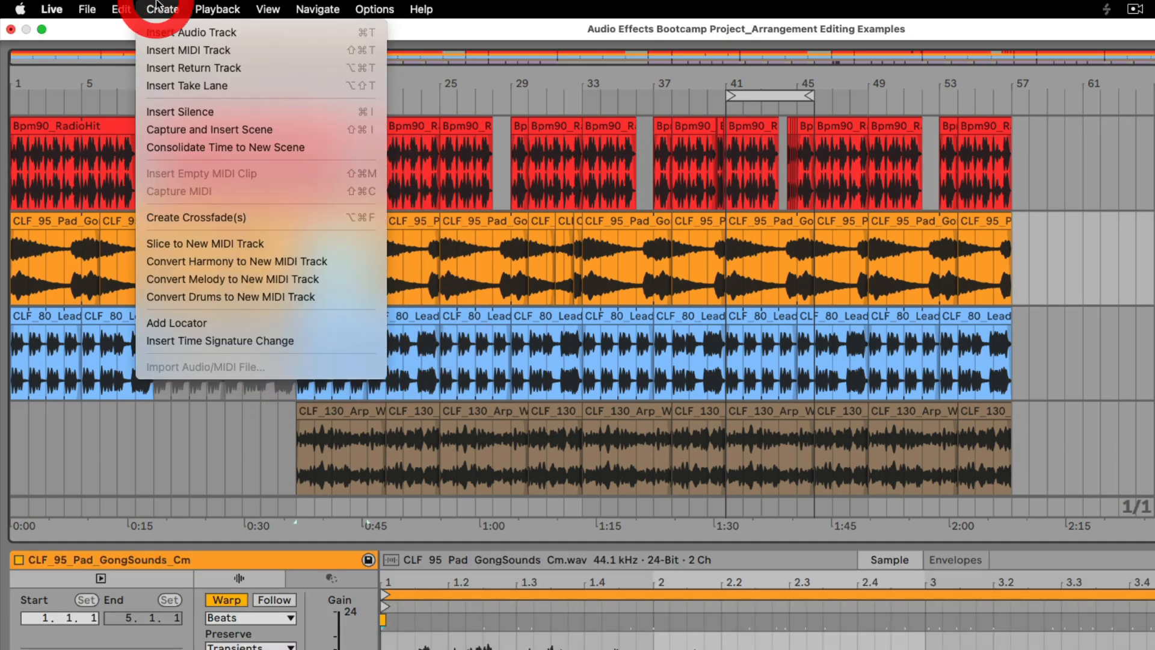
left_click(174, 112)
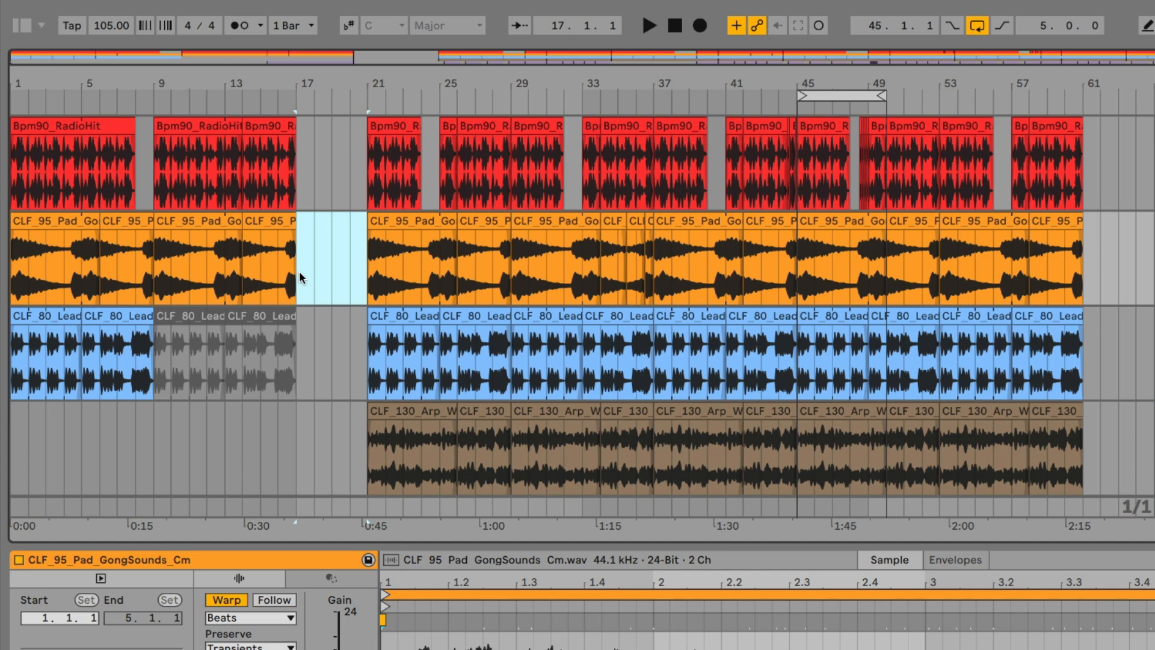
- Examine the silent gap between bars 17 and 21 and the shifted clips on all tracks from bar 21 onward
left_click_drag(298, 270, 348, 249)
left_click(364, 257)
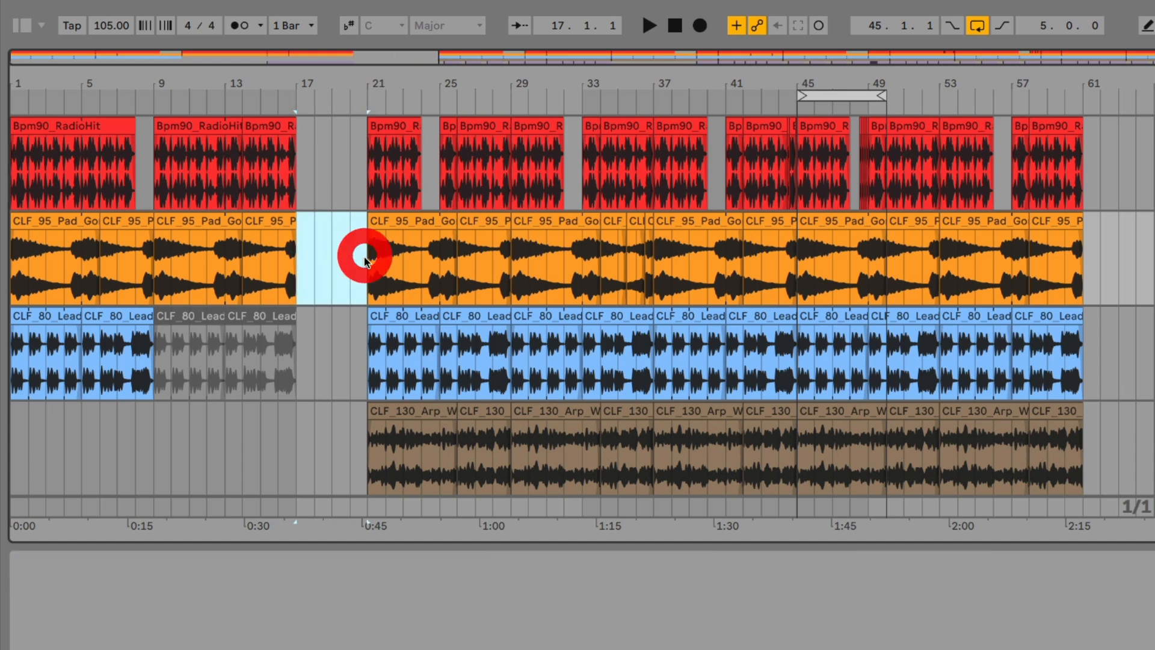
left_click(366, 160)
left_click_drag(366, 160, 1079, 415)
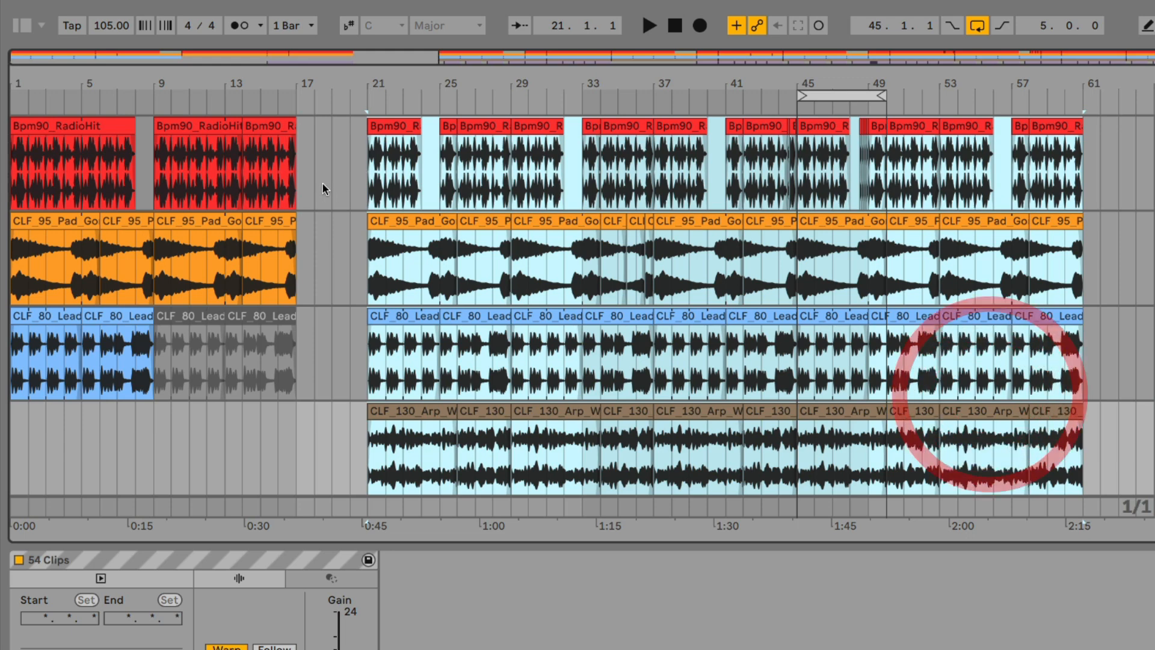
left_click_drag(299, 180, 364, 338)
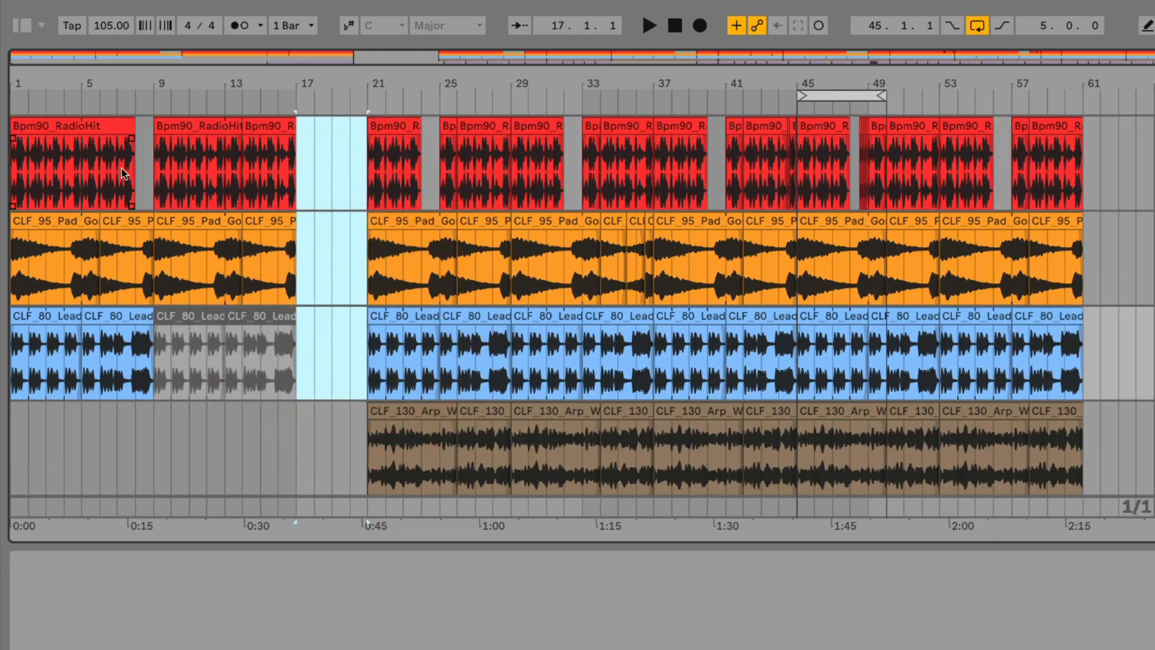
left_click_drag(238, 83, 291, 82)
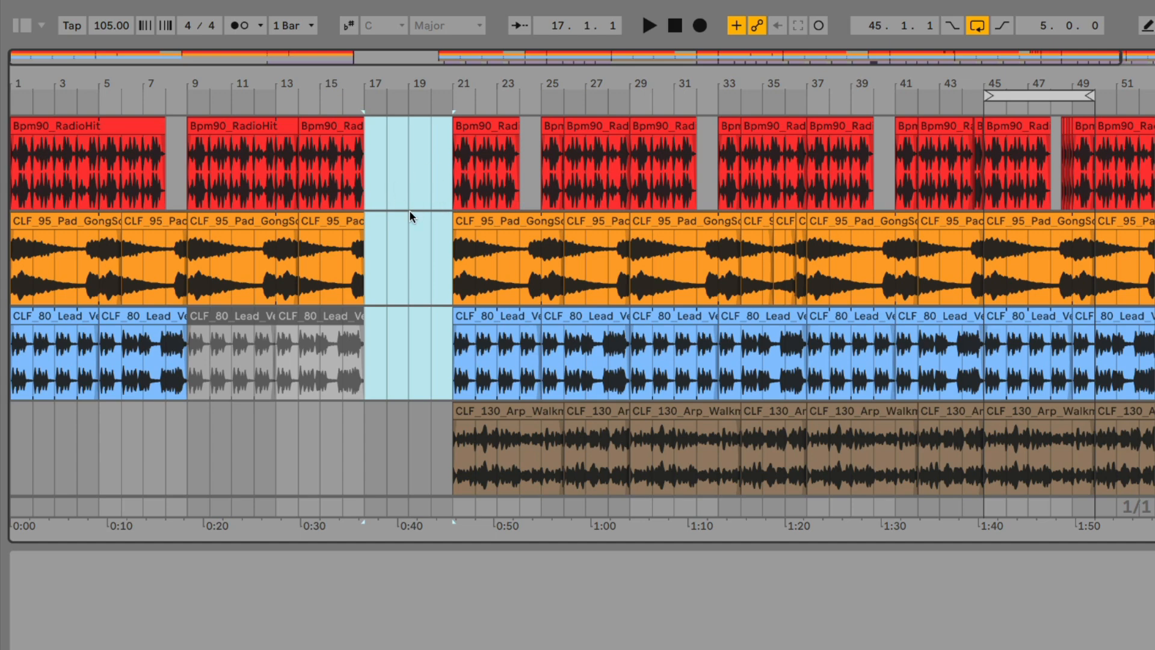
left_click_drag(364, 89, 243, 82)
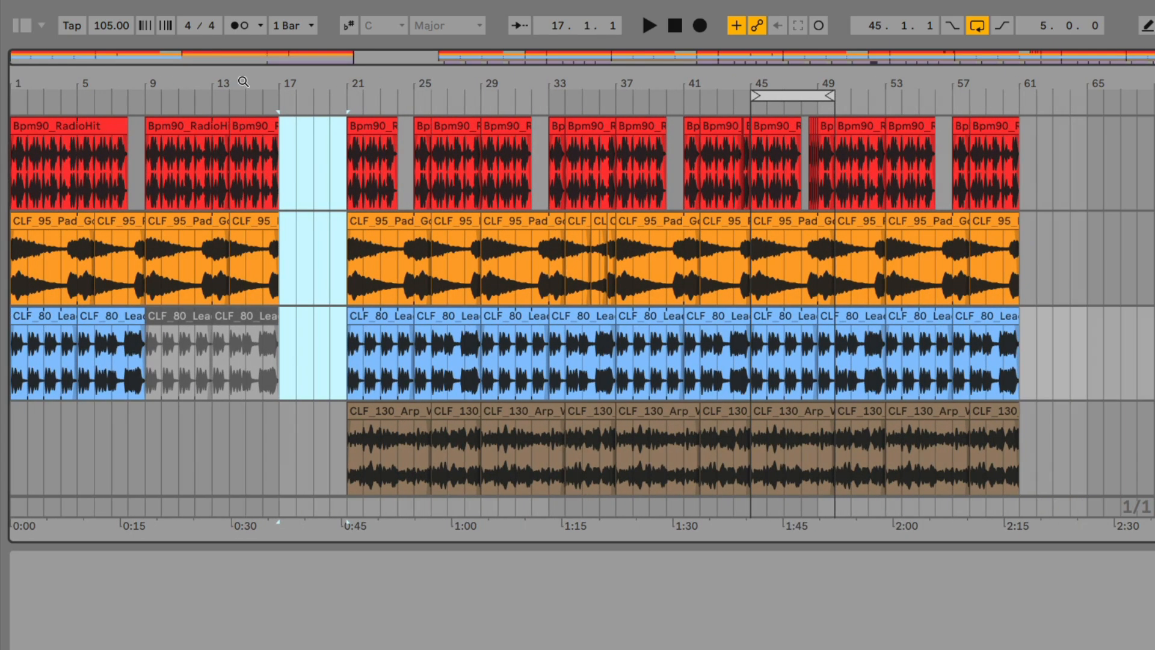